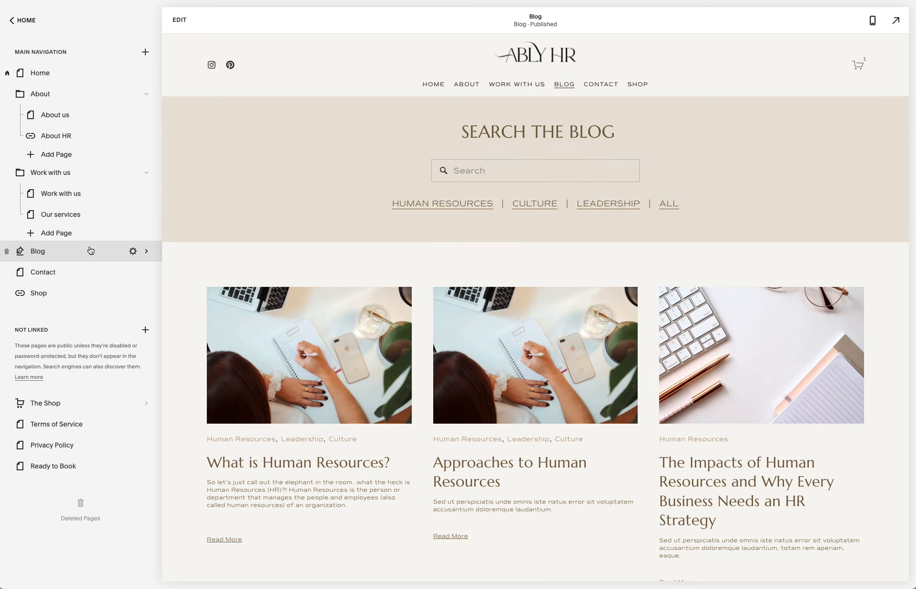
Step: Open the Blog page's settings and review the General options, including the page title
left_click(89, 252)
left_click(146, 51)
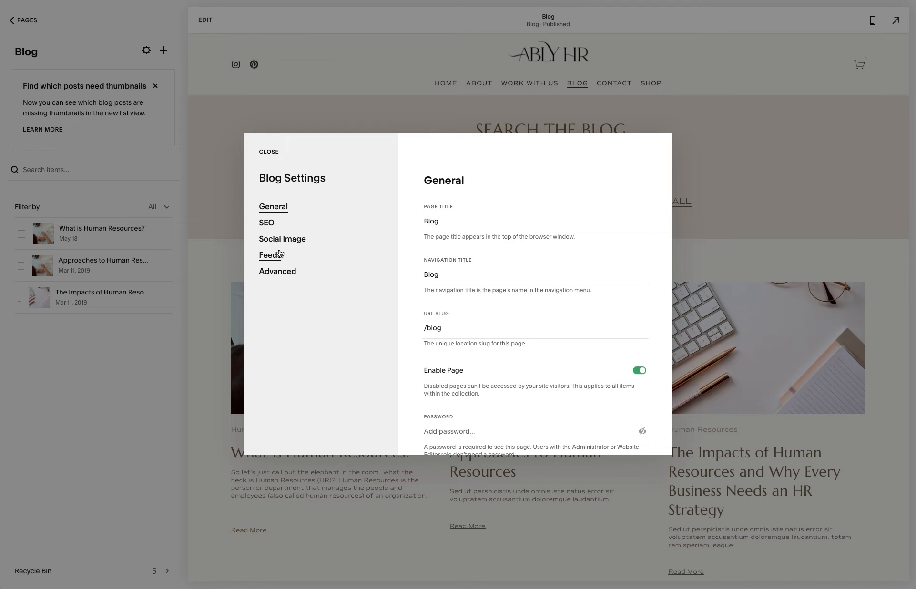
scroll(495, 323, "down", 2)
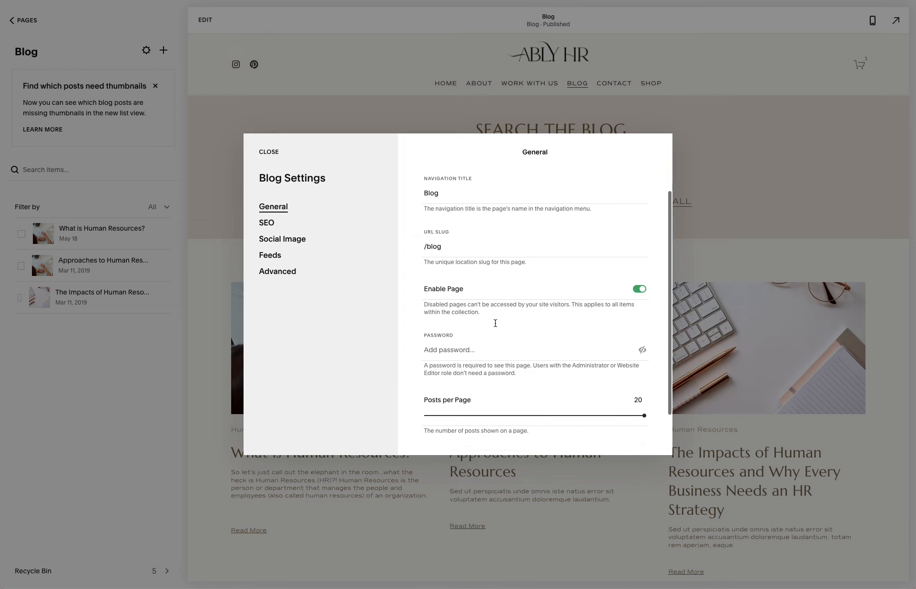
scroll(496, 319, "up", 3)
left_click(444, 220)
left_click_drag(444, 220, 421, 222)
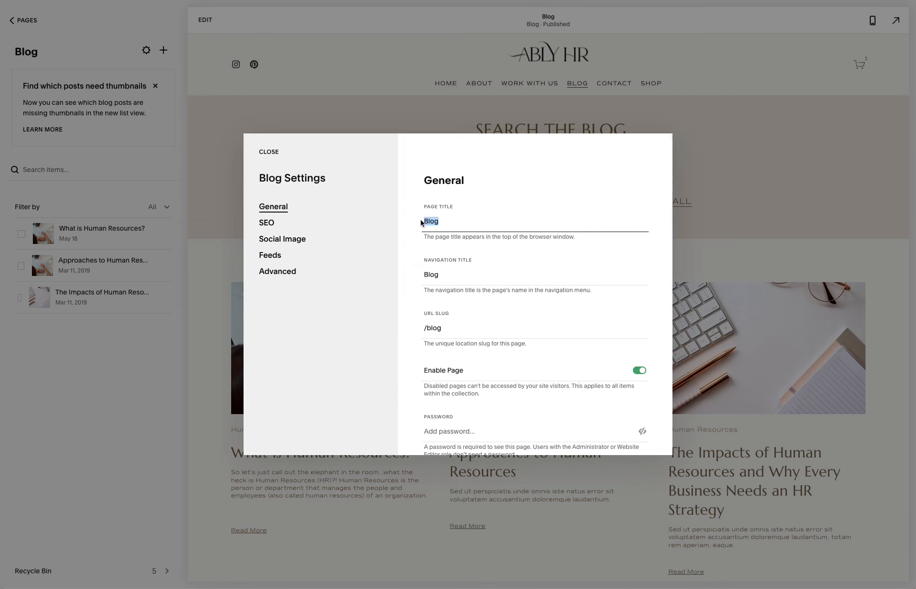
left_click(467, 249)
Step: Review the Blog page's navigation title and URL slug in its general settings
scroll(468, 249, "down", 2)
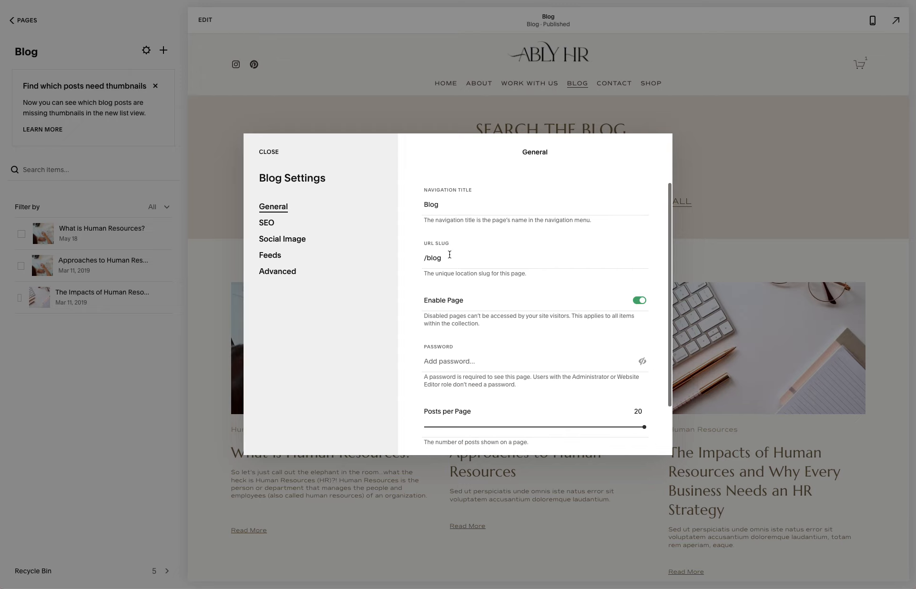
left_click_drag(447, 257, 423, 260)
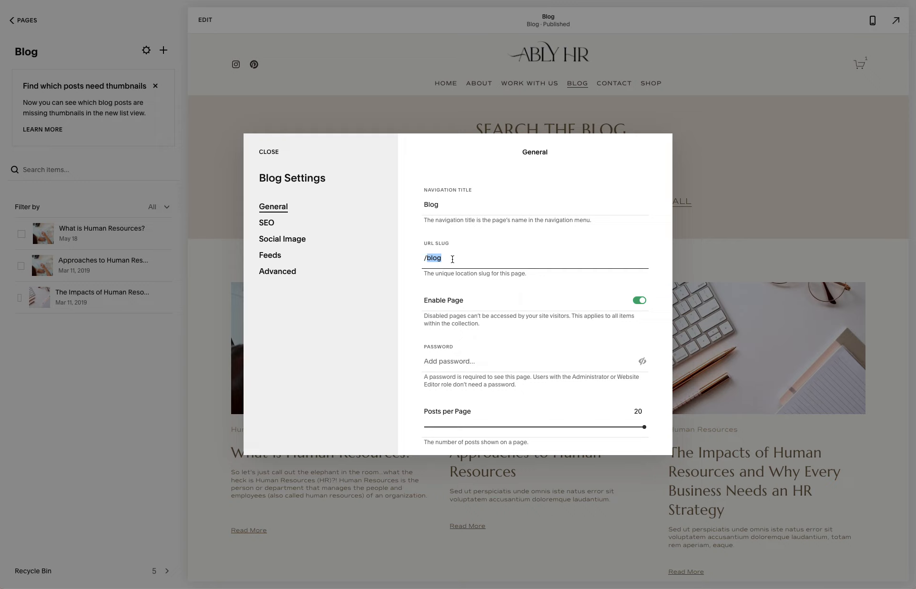
left_click(453, 259)
double_click(435, 260)
left_click(457, 265)
scroll(456, 265, "down", 2)
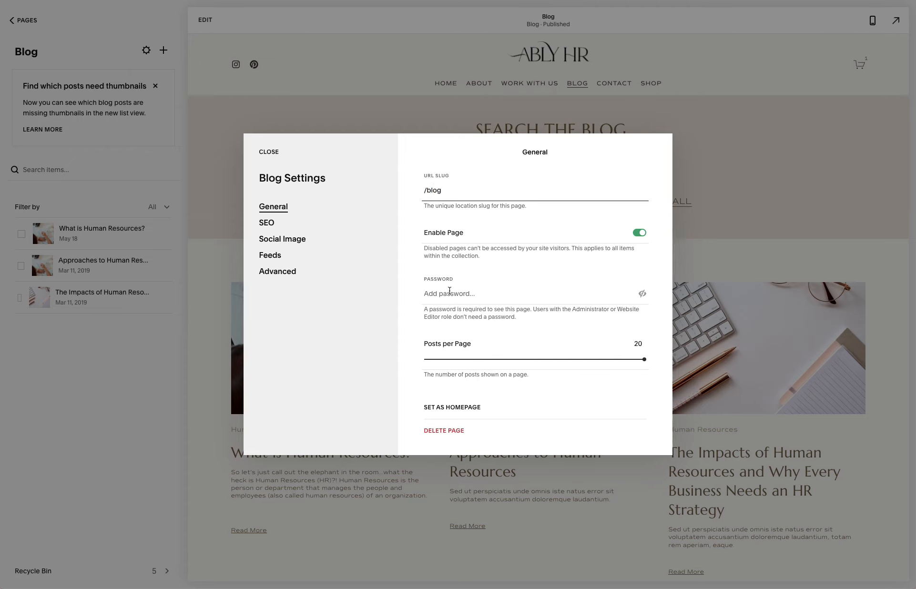
Step: Set the Blog page to show 20 posts per page and save the blog settings
left_click(449, 291)
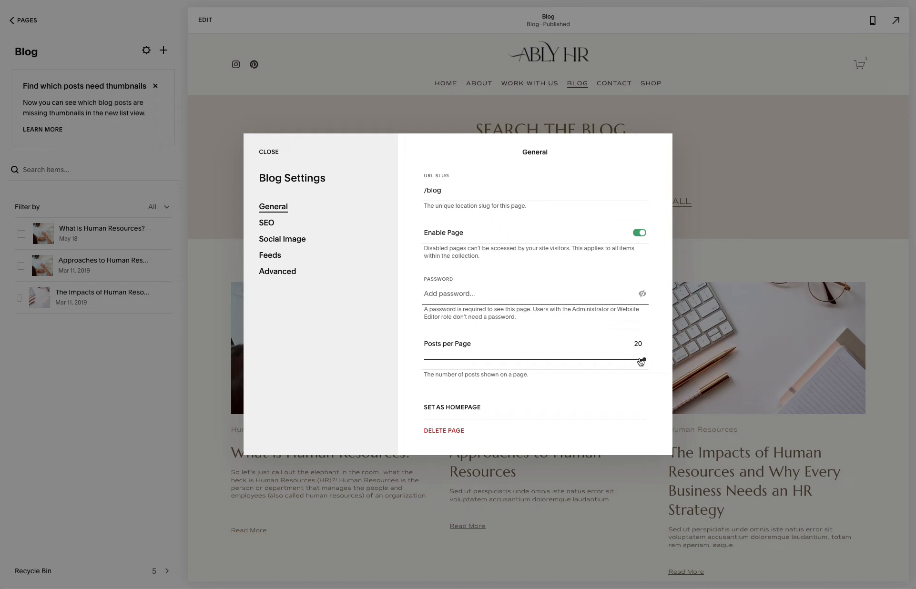
mouse_move(644, 359)
left_mouse_down()
mouse_move(564, 359)
mouse_move(644, 360)
left_mouse_up()
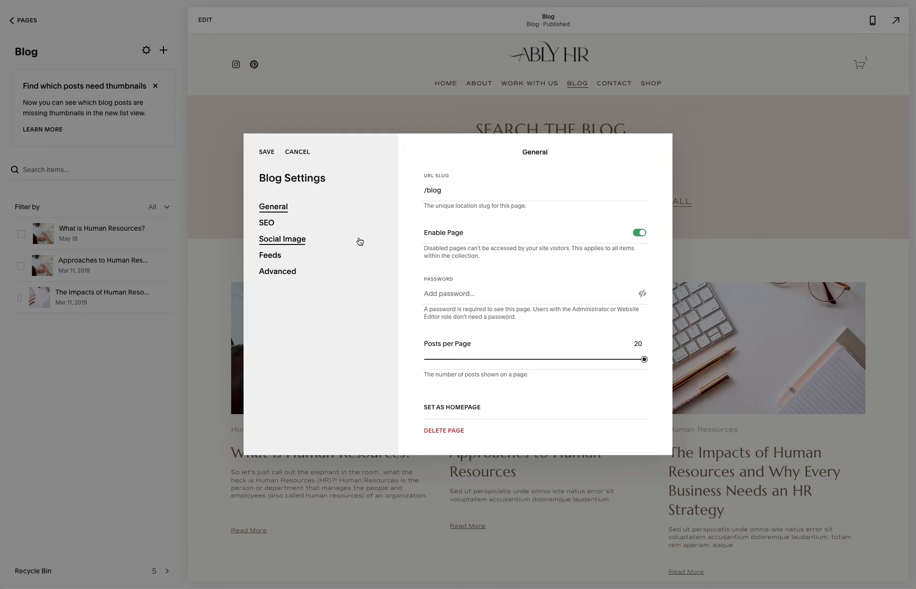
left_click(267, 152)
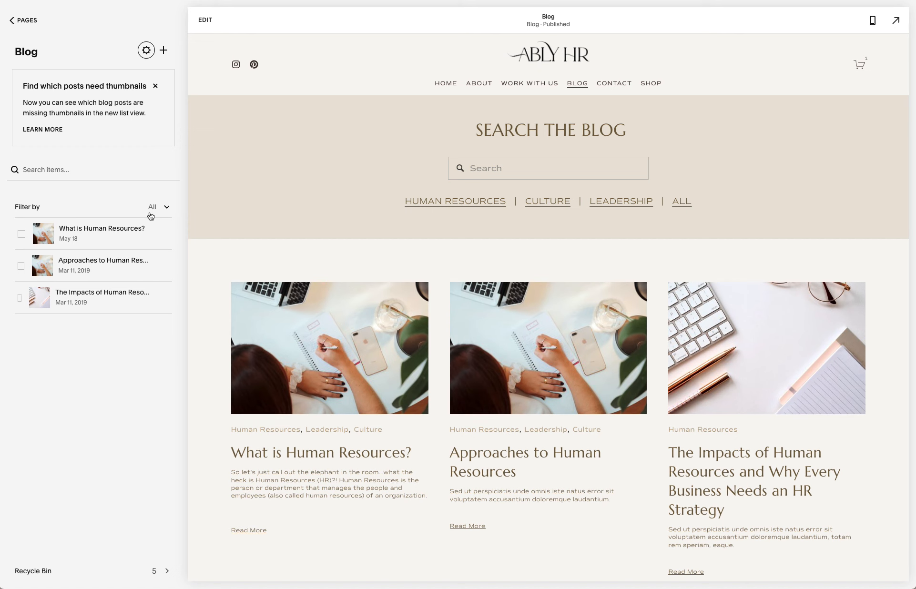
Step: Open the settings of the post "What is Human Resources?" and look over its featured image, excerpt and post URL
left_click(163, 234)
left_click(165, 255)
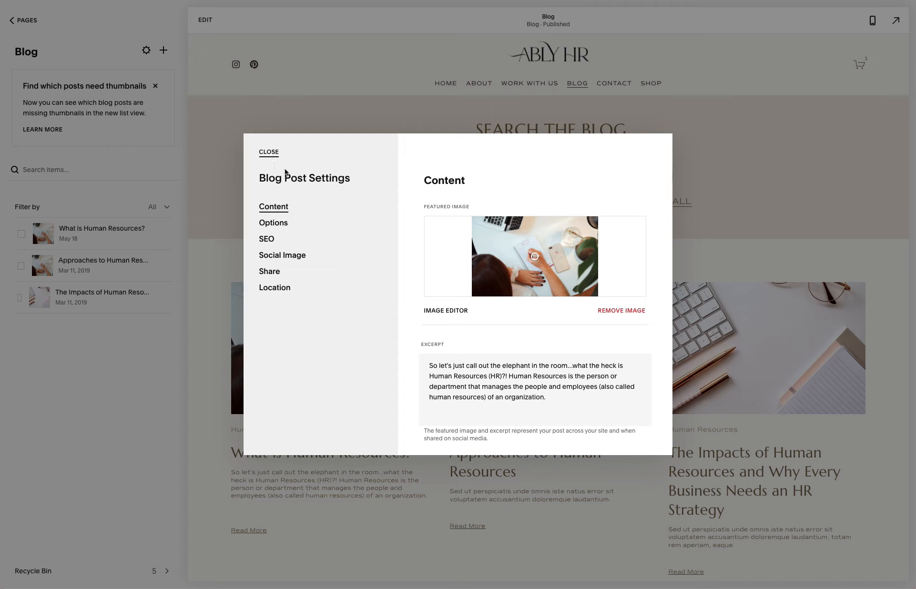
scroll(444, 340, "down", 2)
scroll(444, 341, "down", 5)
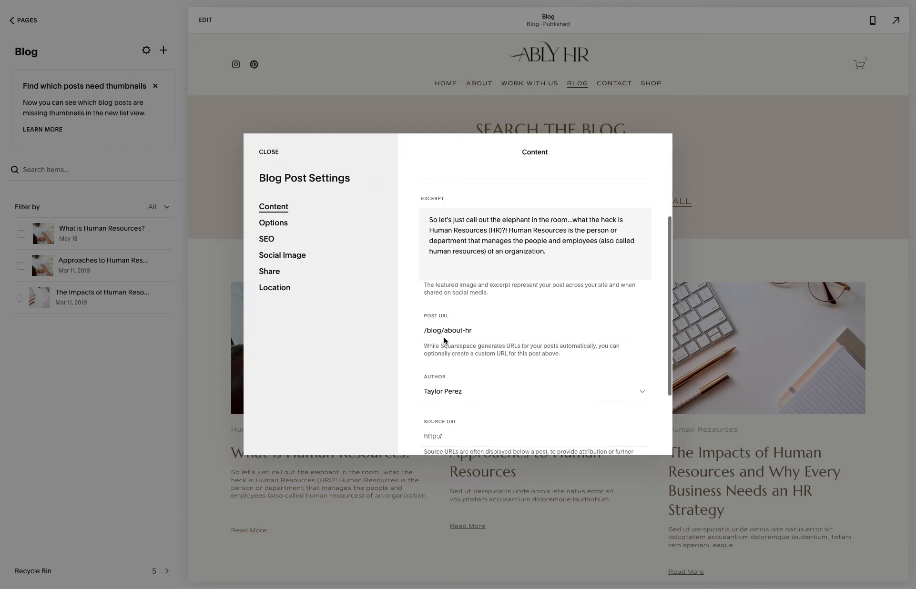
scroll(444, 338, "up", 6)
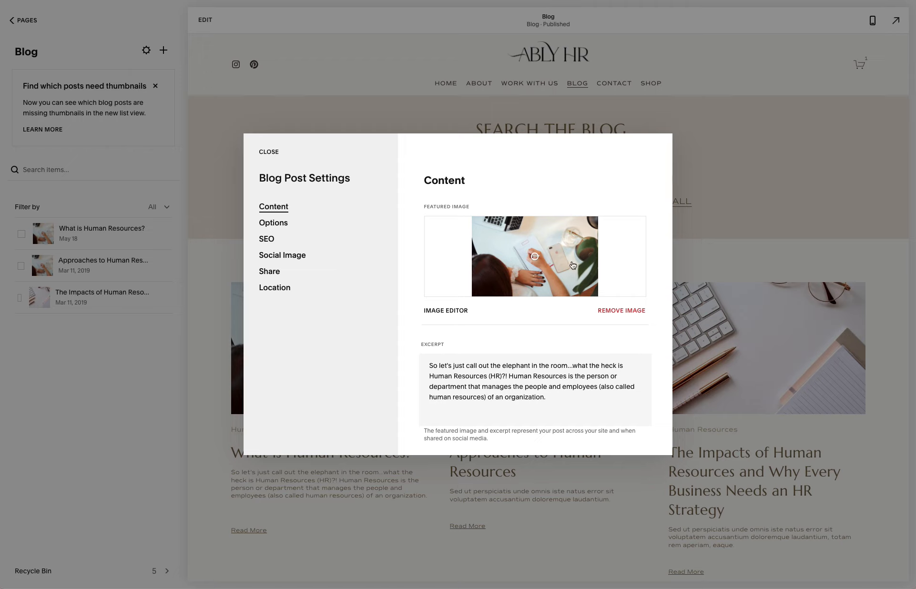
scroll(572, 265, "down", 1)
scroll(544, 239, "down", 3)
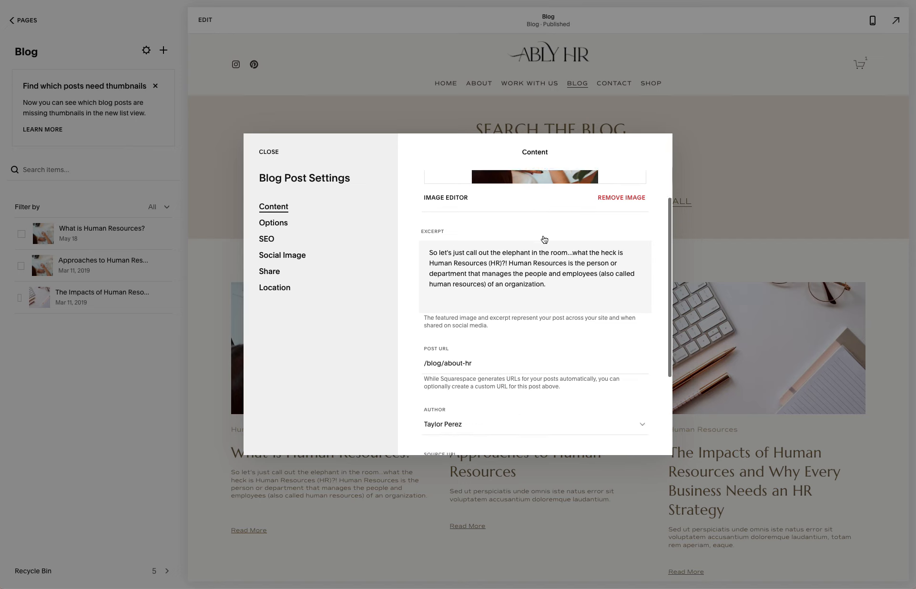
Step: Highlight the post's full excerpt text for review, leave it as is, and close the post settings
left_click_drag(548, 285, 432, 252)
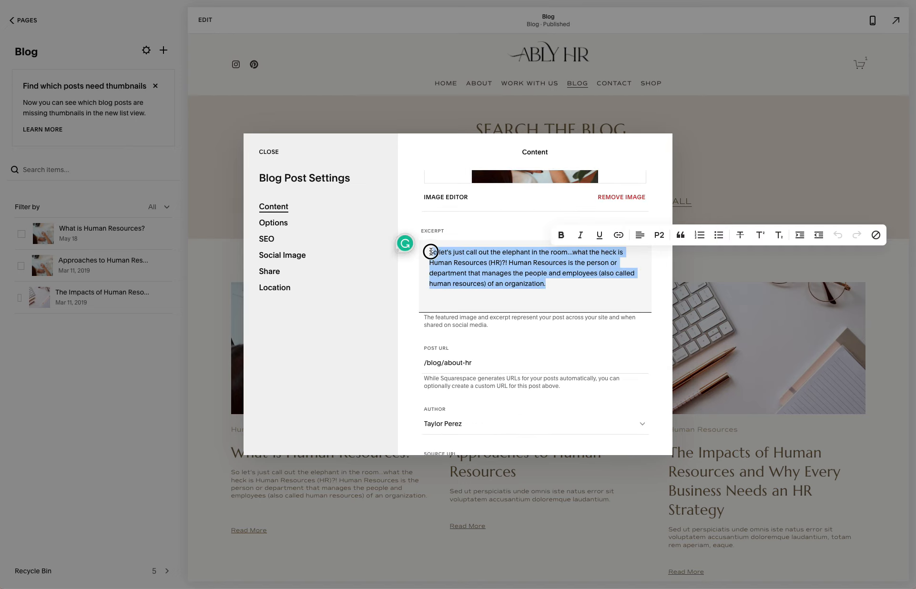
left_click(564, 287)
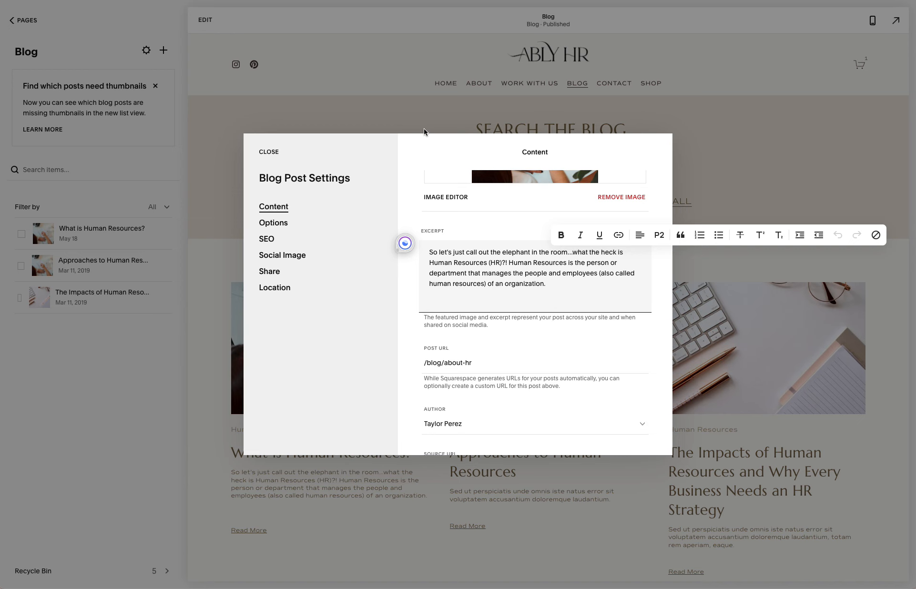
left_click(268, 153)
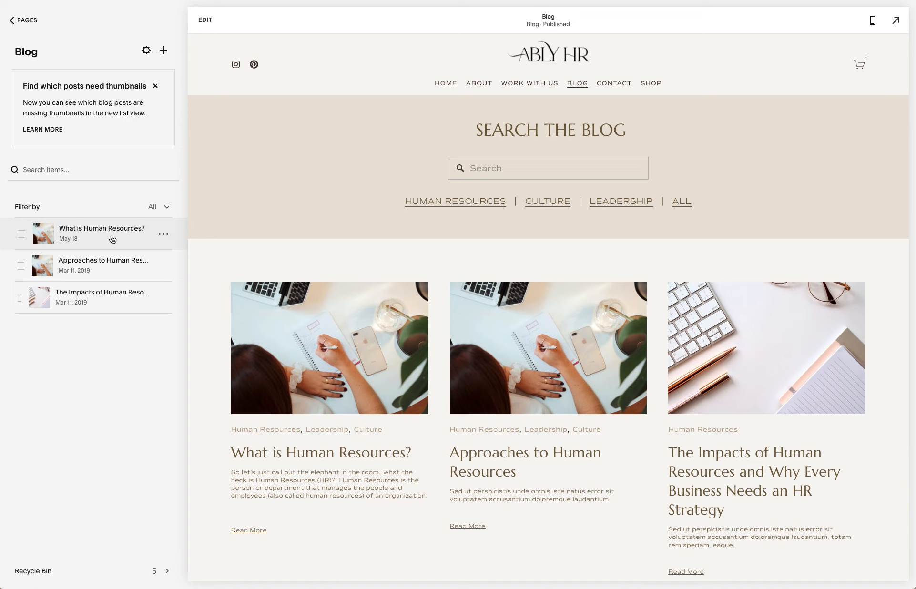
Step: Reopen the settings of the post "What is Human Resources?" and examine its excerpt text
left_click(160, 240)
left_click(165, 262)
scroll(534, 322, "down", 4)
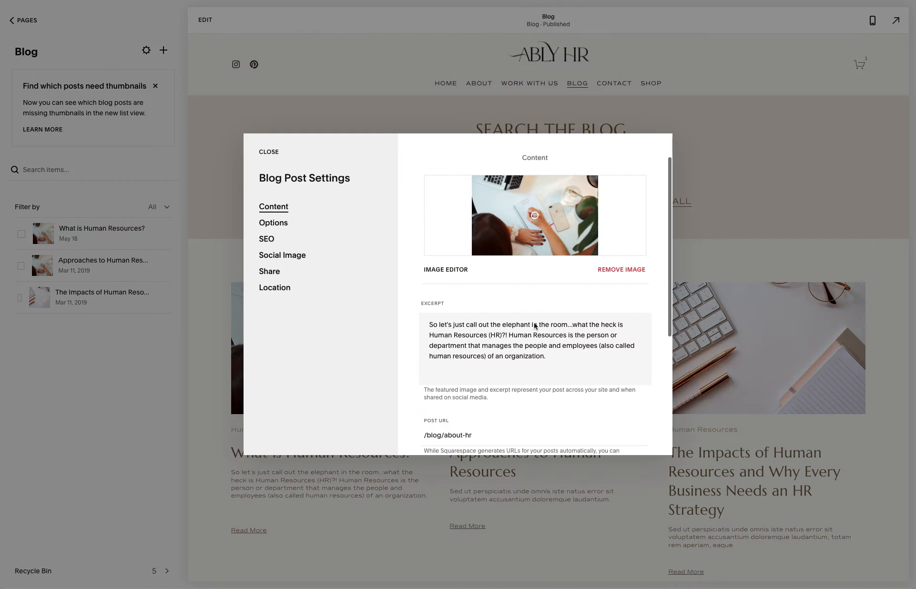
left_click(552, 296)
left_click_drag(552, 296, 436, 260)
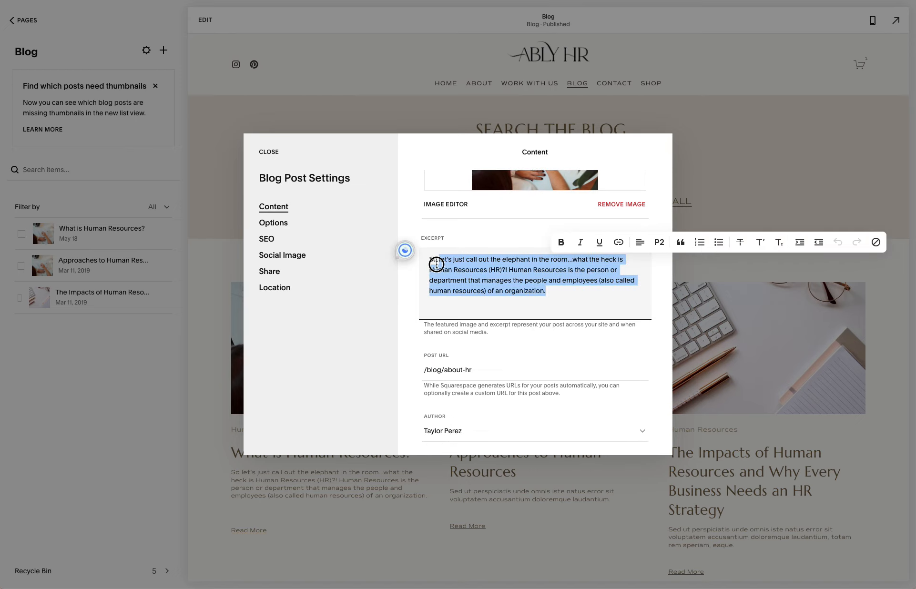
left_click(528, 292)
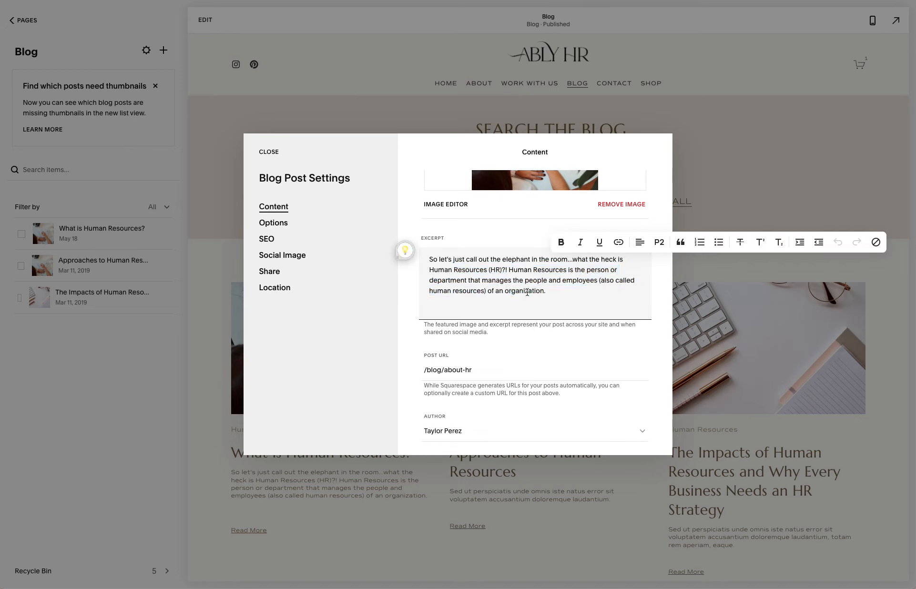
Step: Examine the custom slug portion of the post's URL in the content settings
scroll(574, 292, "down", 3)
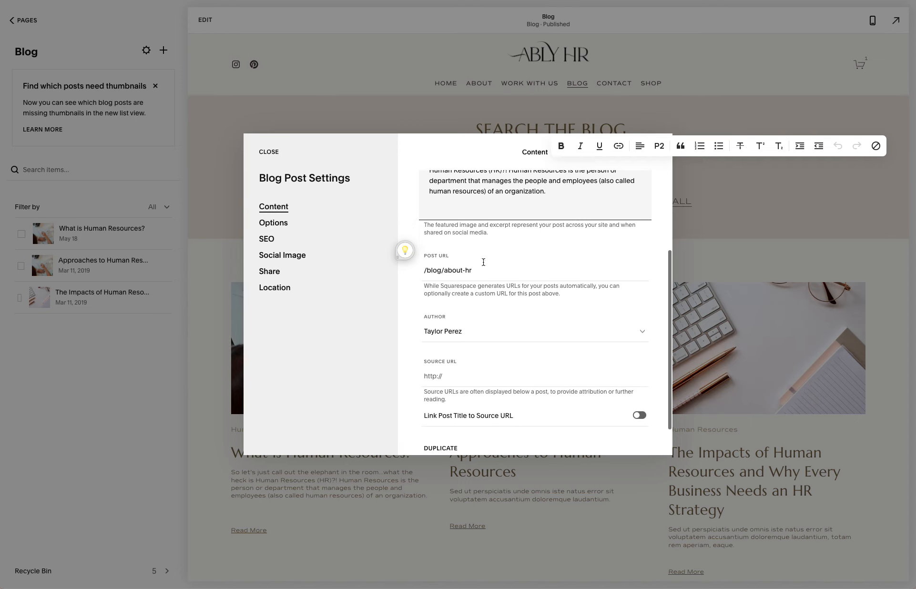
left_click(430, 275)
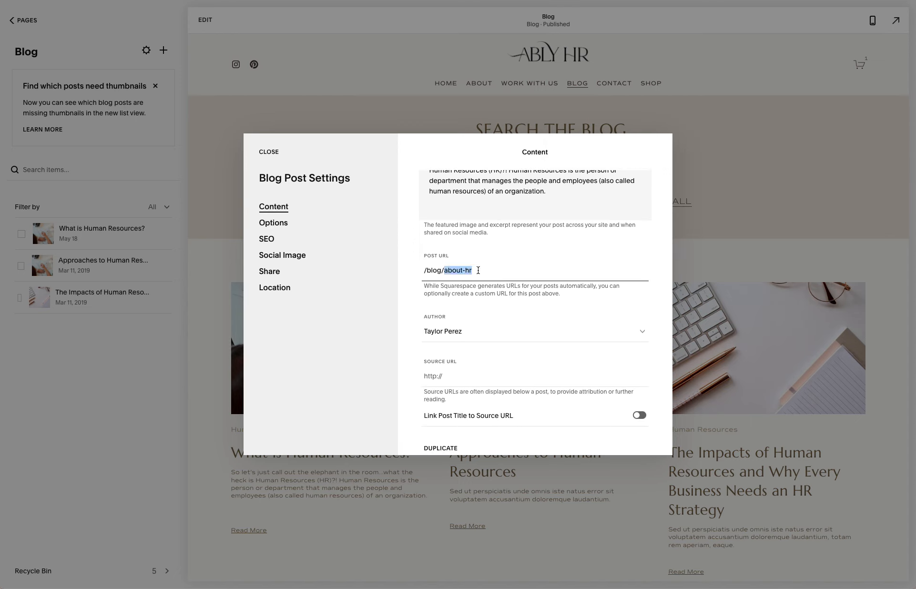
left_click(506, 270)
left_click(416, 146)
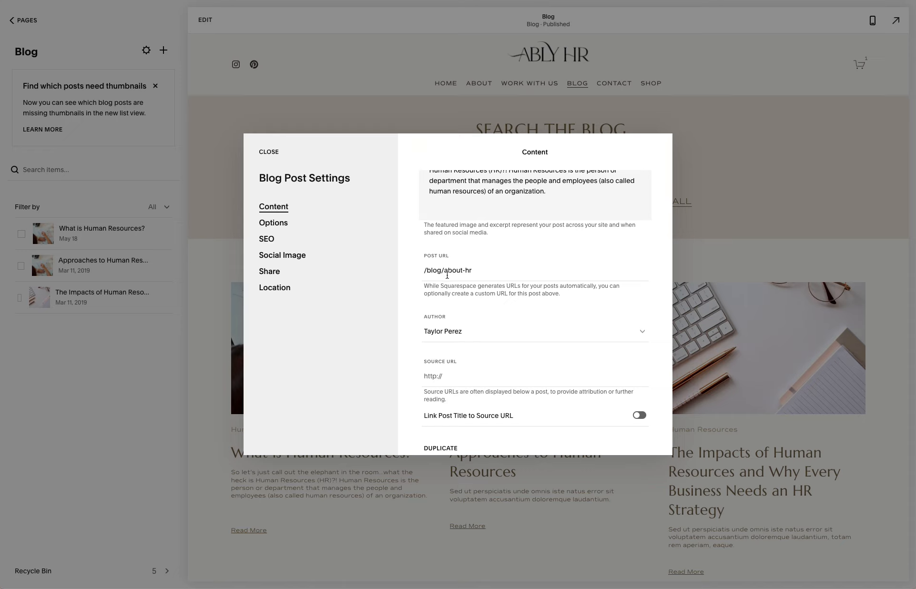
left_click(472, 270)
left_click_drag(475, 270, 444, 270)
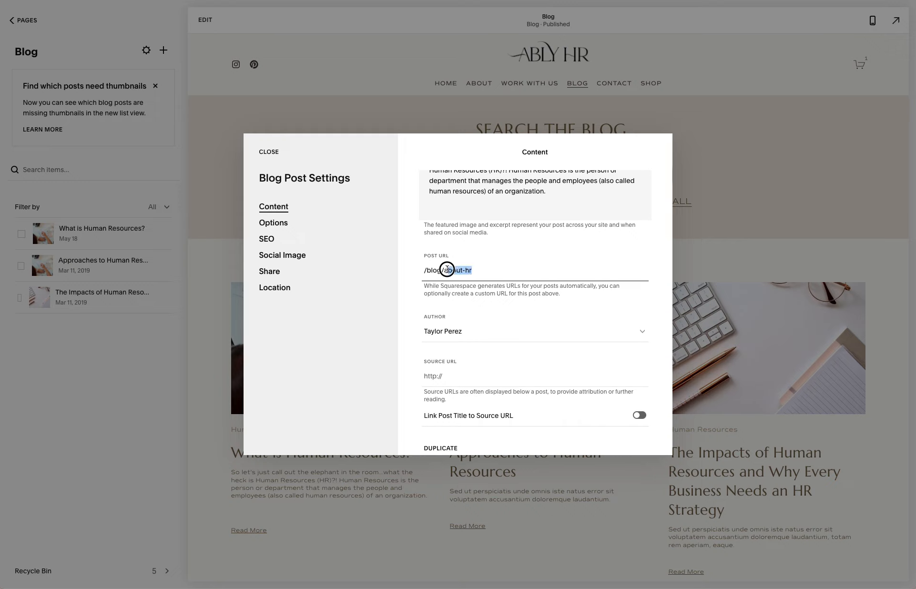
left_click(501, 273)
scroll(497, 271, "down", 1)
left_click_drag(473, 226, 443, 225)
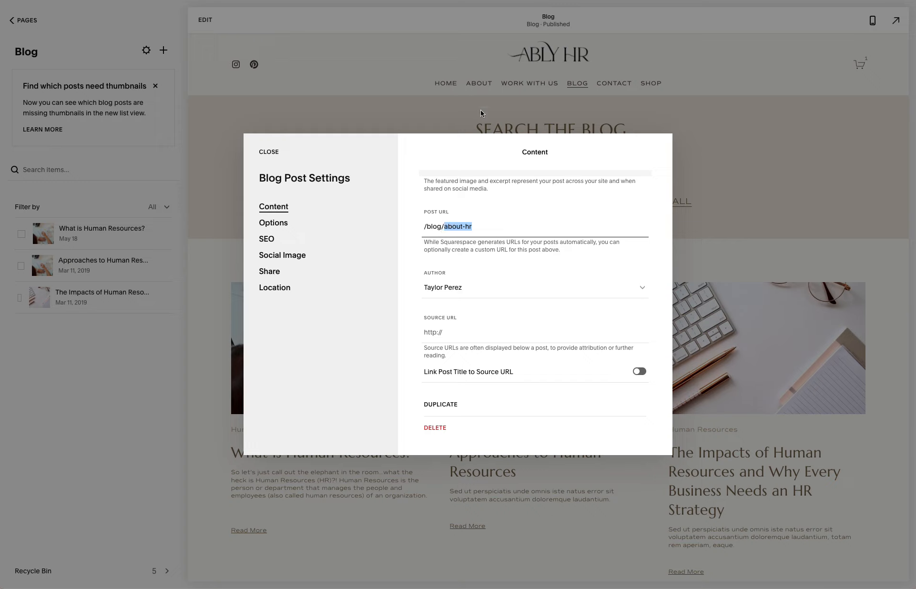
left_click(477, 227)
Step: View the authors available for the post without changing the selection
left_click(537, 289)
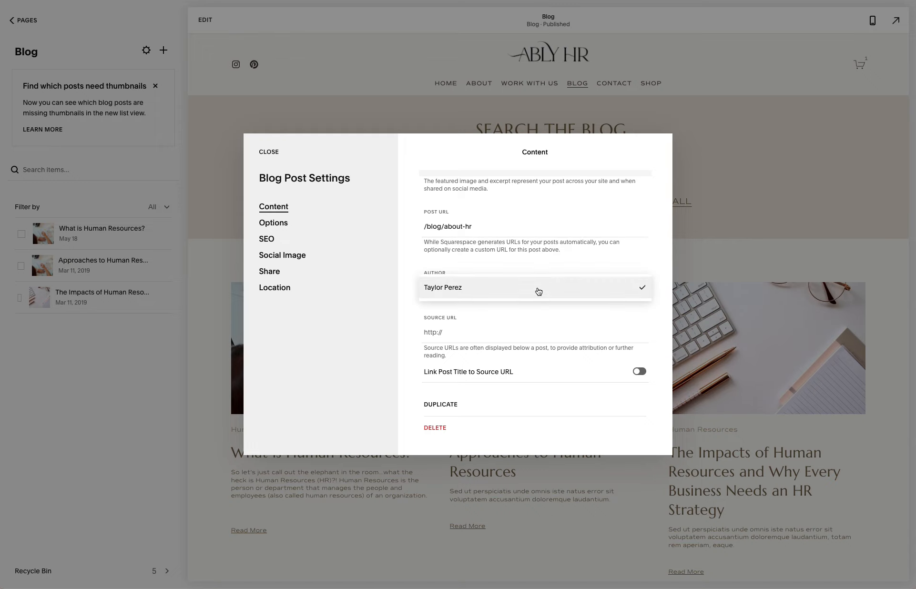
left_click(562, 269)
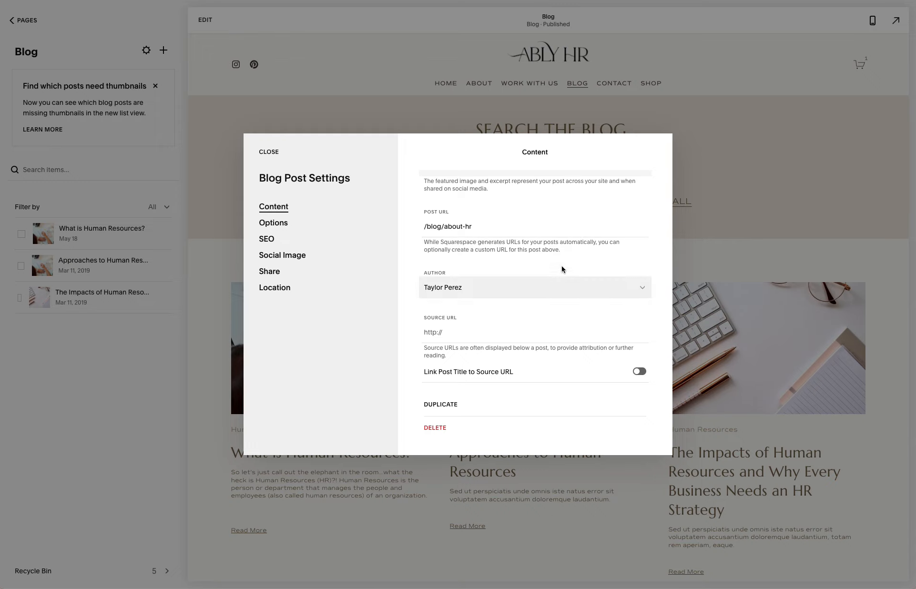
left_click(558, 287)
left_click(586, 266)
Step: Review the post's publishing status choices and publication calendar, and return to the post options
left_click(277, 223)
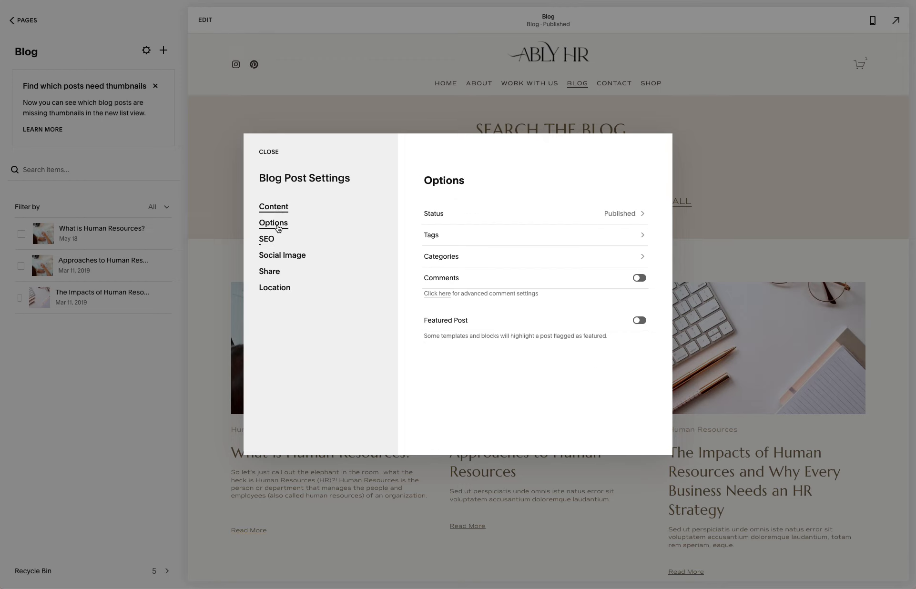
left_click(490, 219)
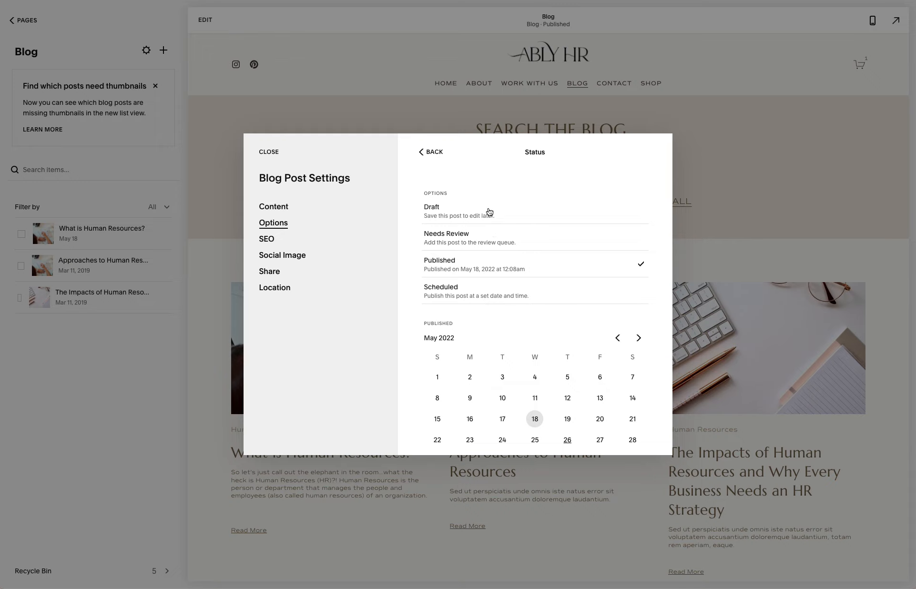
scroll(489, 212, "down", 1)
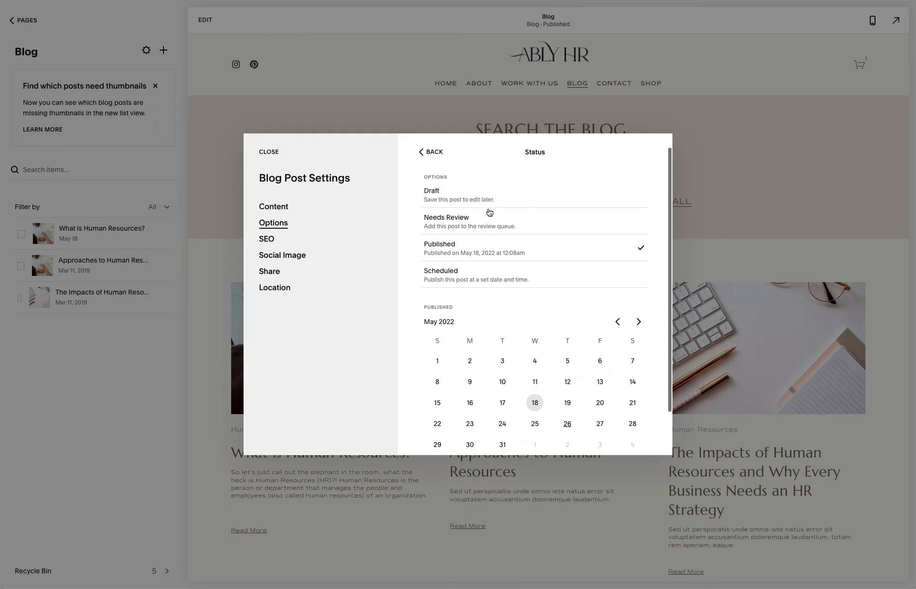
scroll(489, 212, "up", 1)
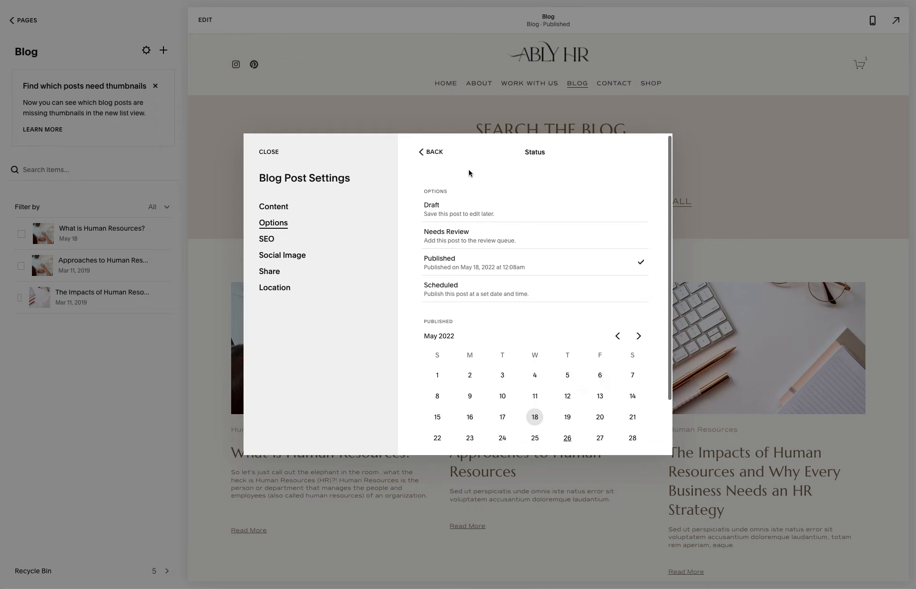
left_click(435, 153)
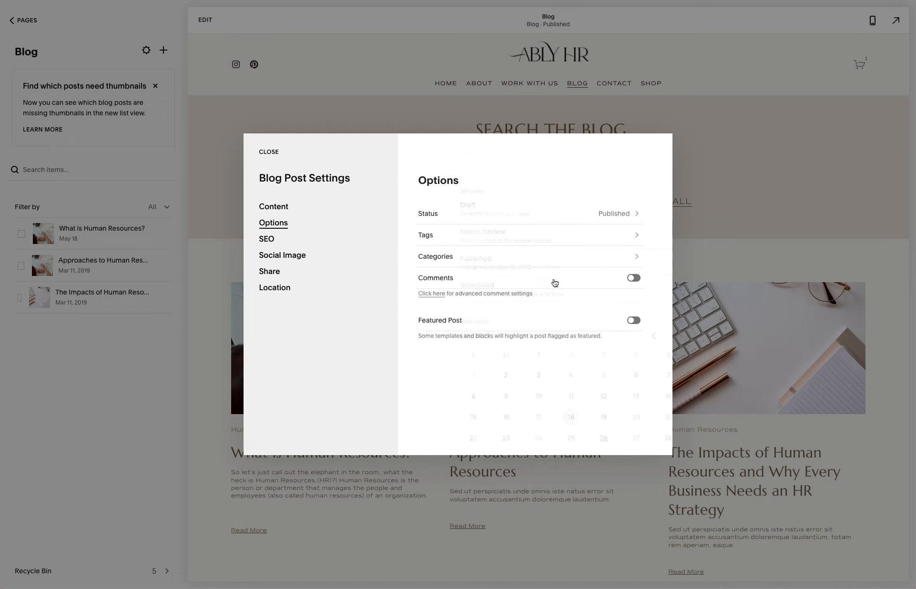
Step: Add a category named "Fun" to the post's categories and remove it again
left_click(559, 262)
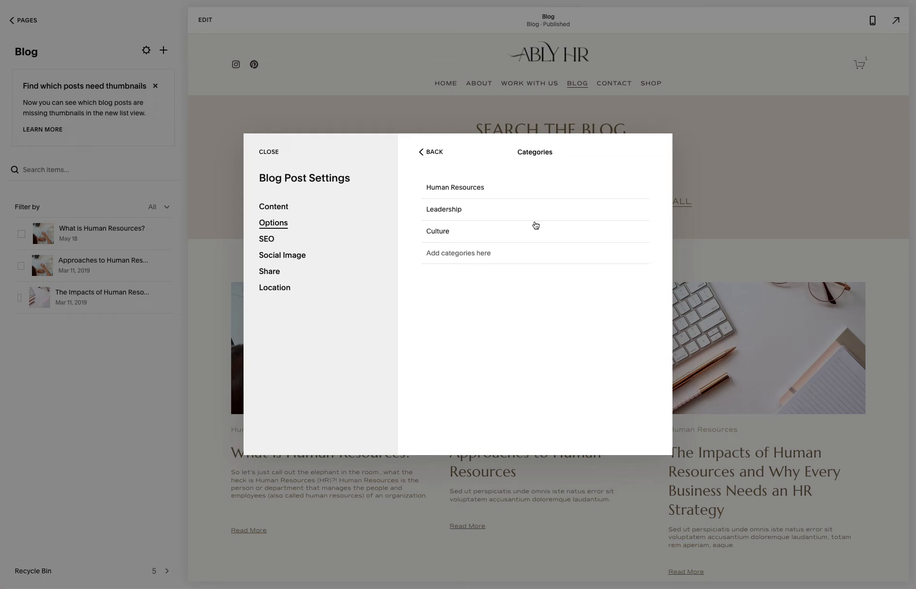
left_click(496, 254)
type("Fun")
key("Return")
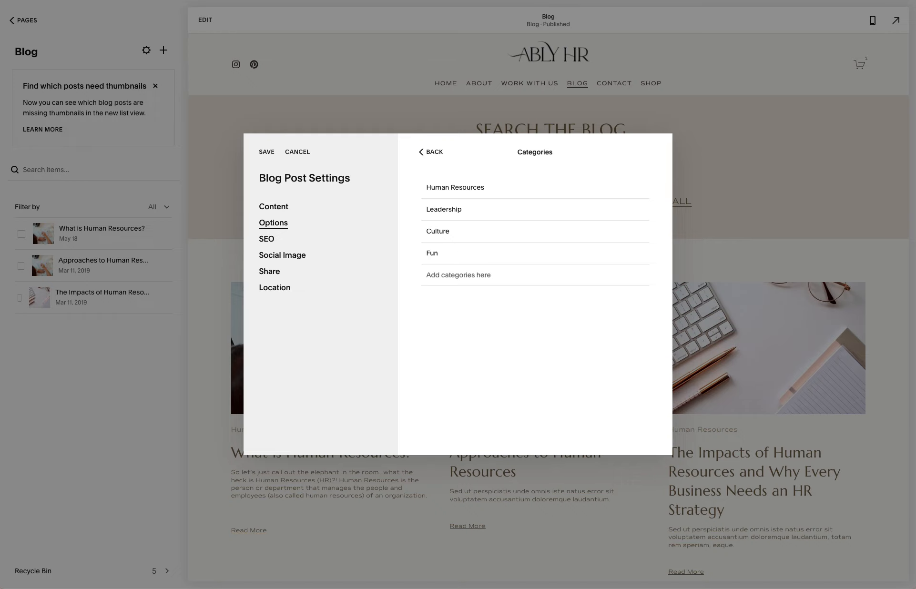
left_click(463, 257)
left_click(432, 294)
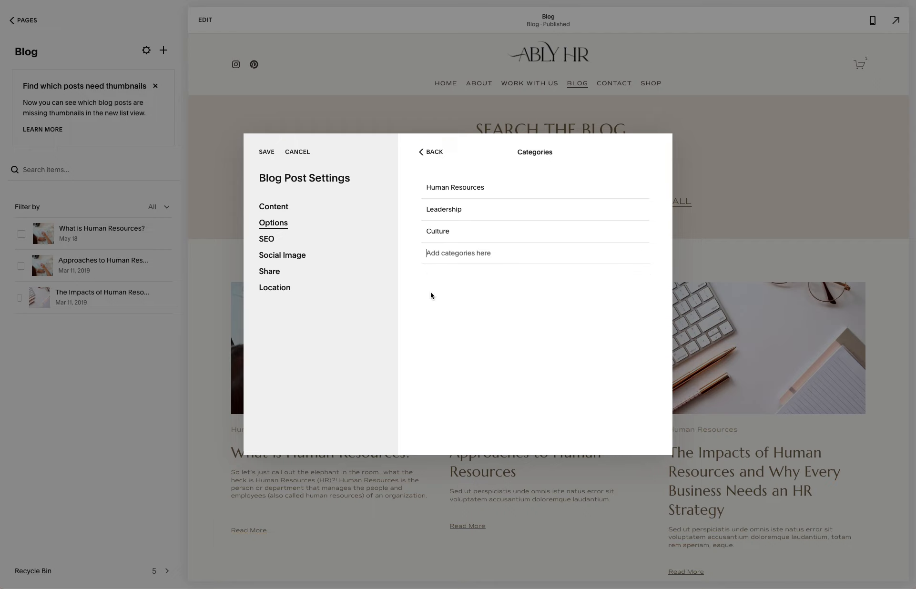
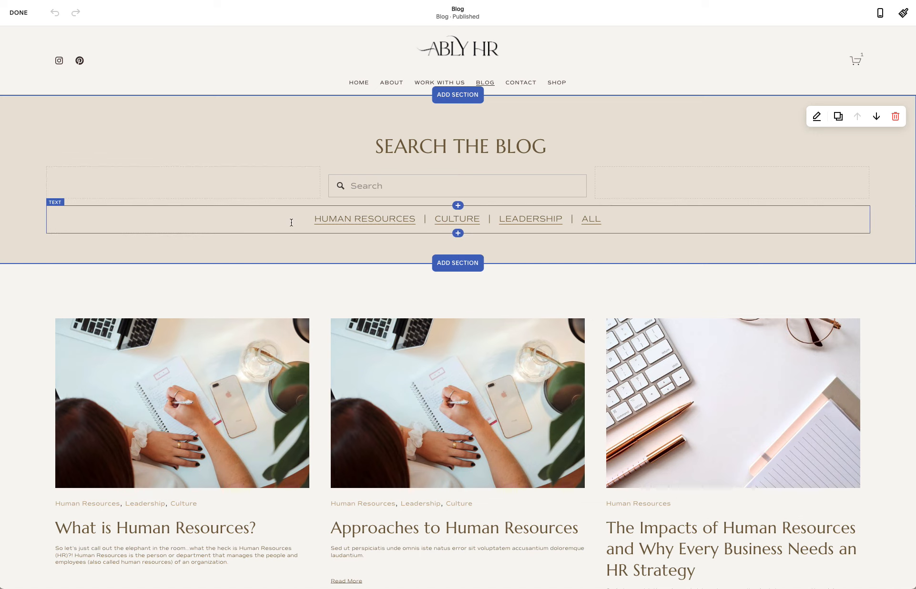
Step: Add a FUN entry followed by a "|" separator between LEADERSHIP and ALL in the blog's category link row
left_click(319, 218)
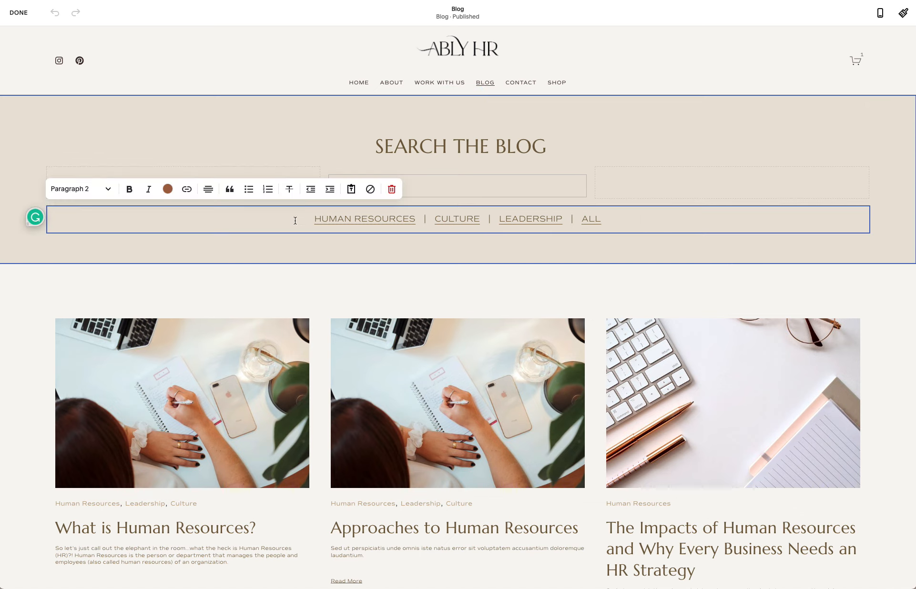
left_click(609, 220)
type("FUN ")
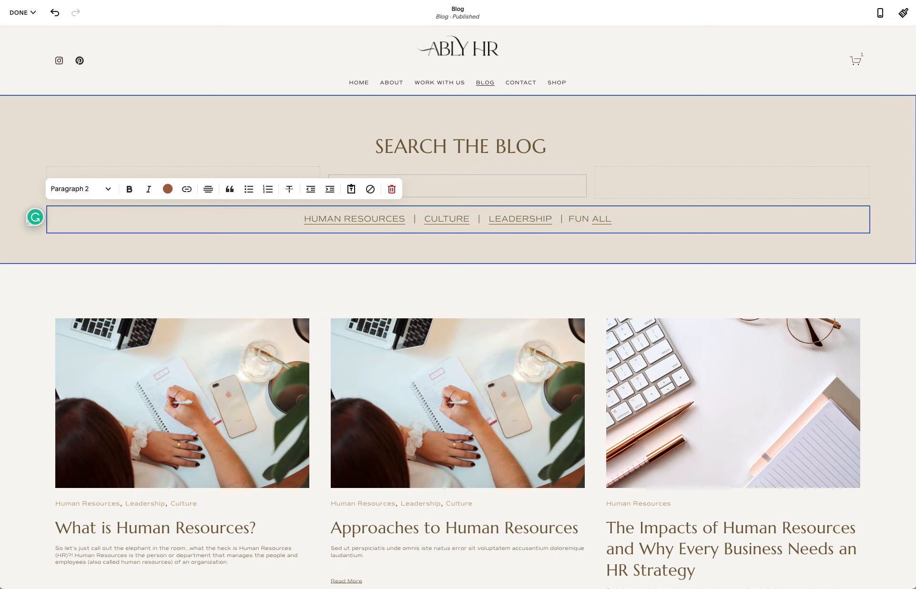
type("| ")
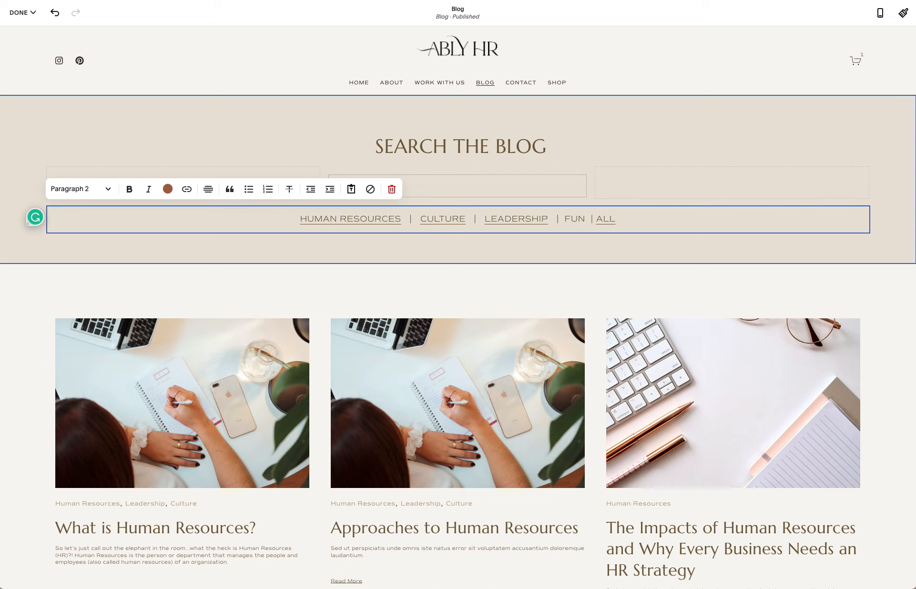
type(" ||")
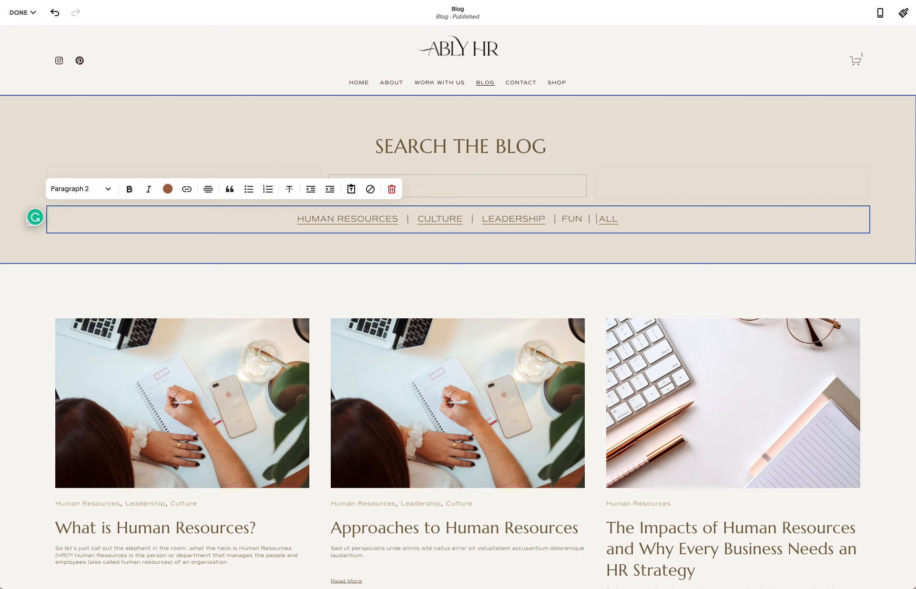
Step: Review the Link Editor's destination types and available site pages for the word FUN without setting a link
double_click(571, 218)
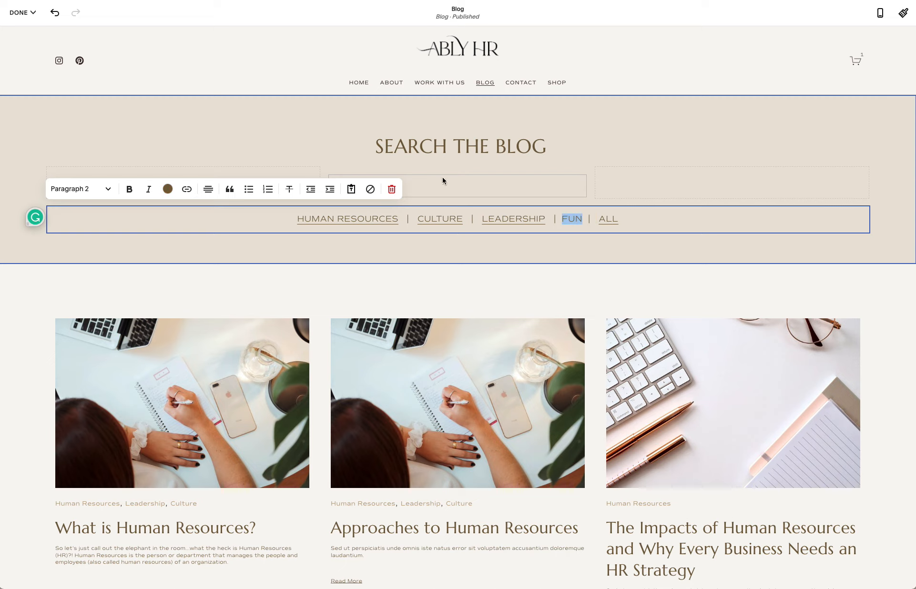
left_click(190, 191)
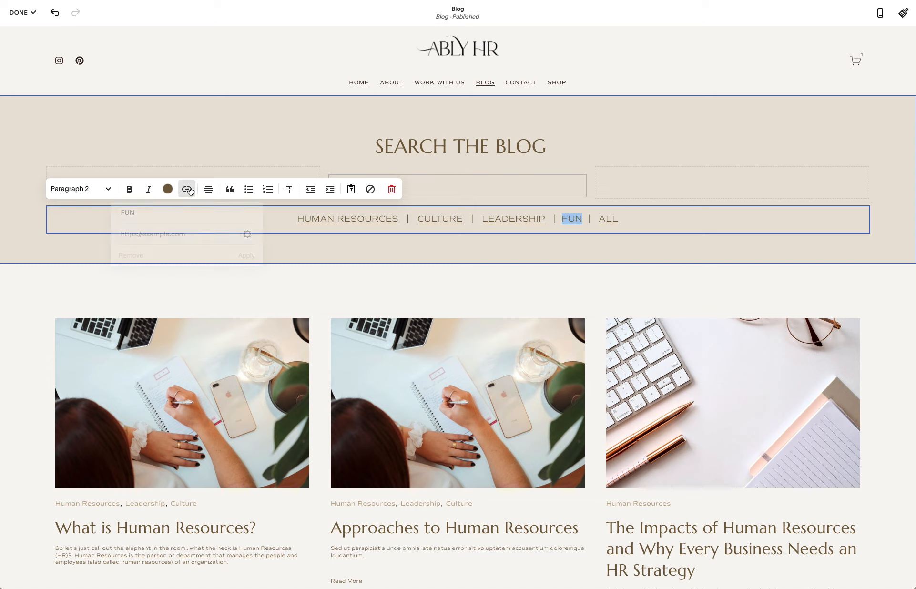
left_click(180, 237)
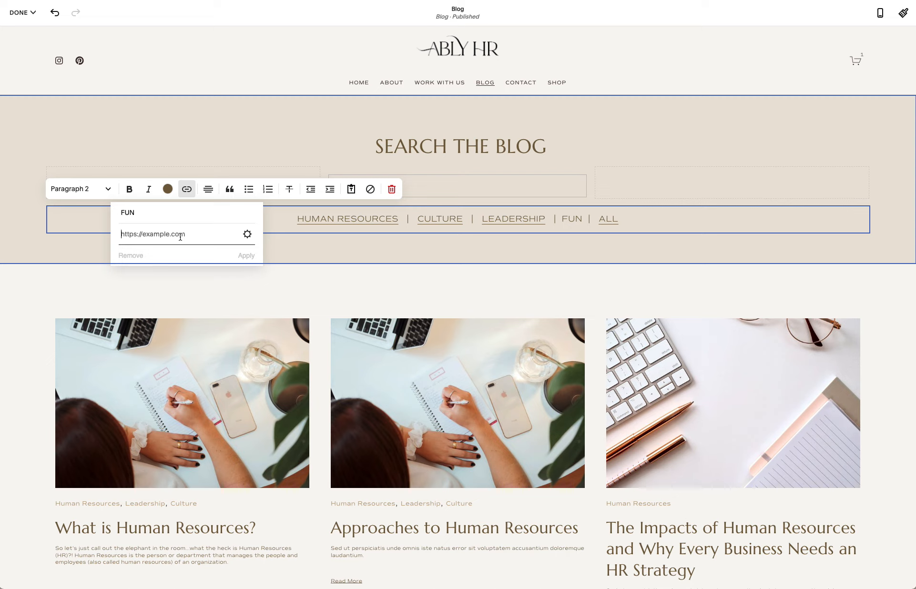
left_click(247, 233)
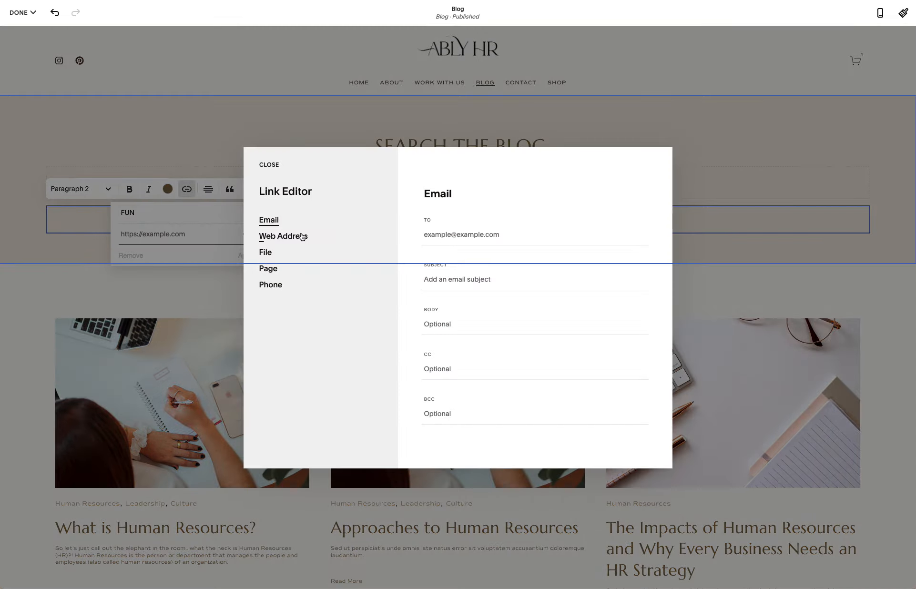
left_click(276, 272)
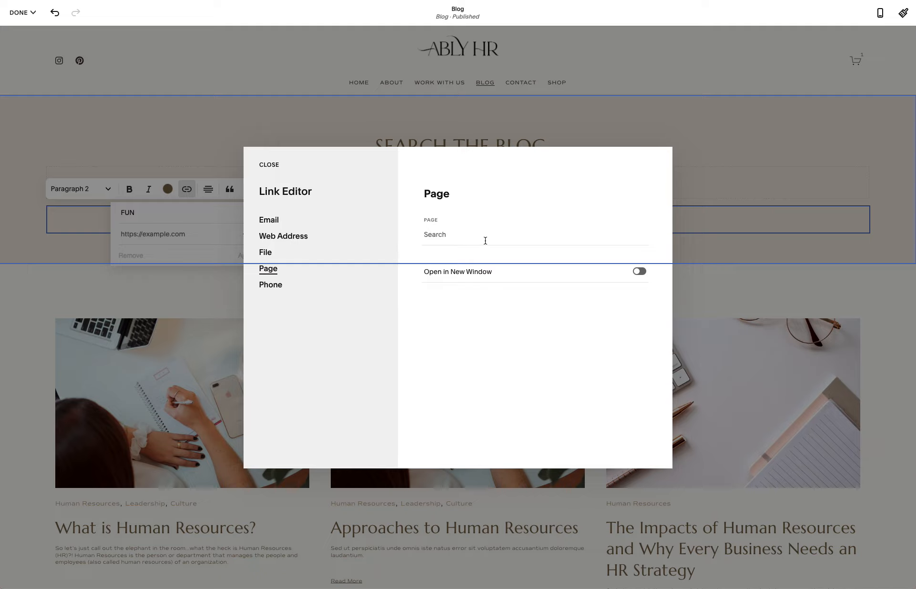
left_click(485, 238)
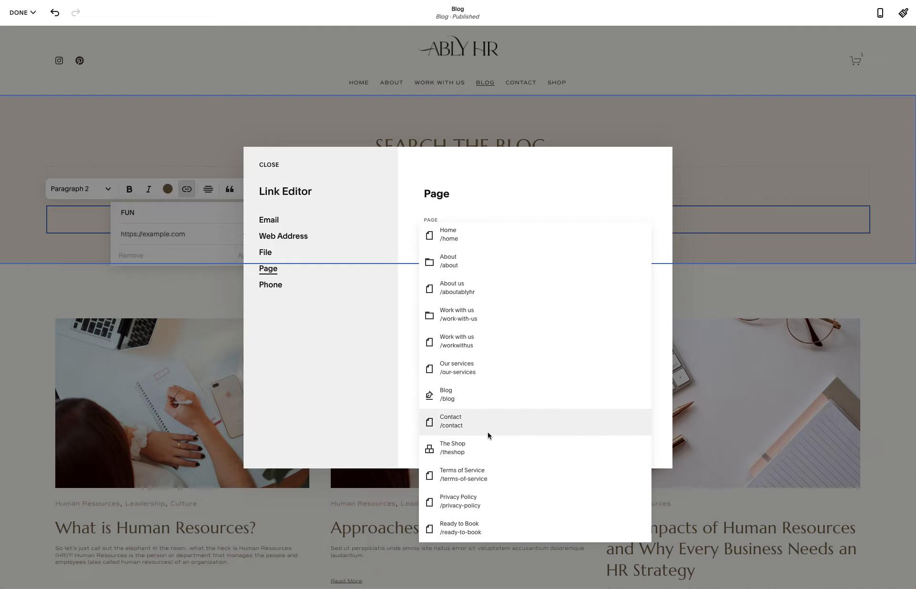
left_click(372, 225)
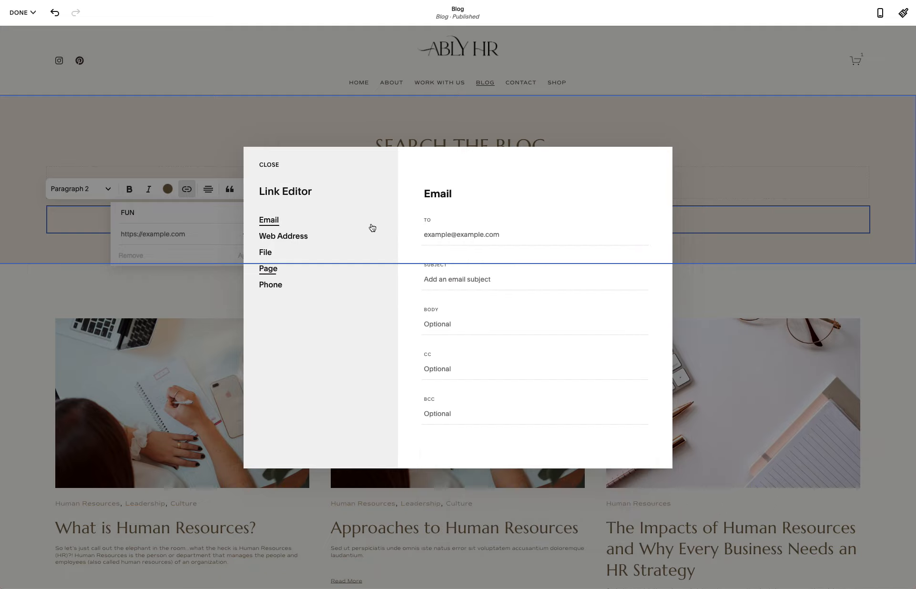
left_click(276, 239)
left_click(263, 165)
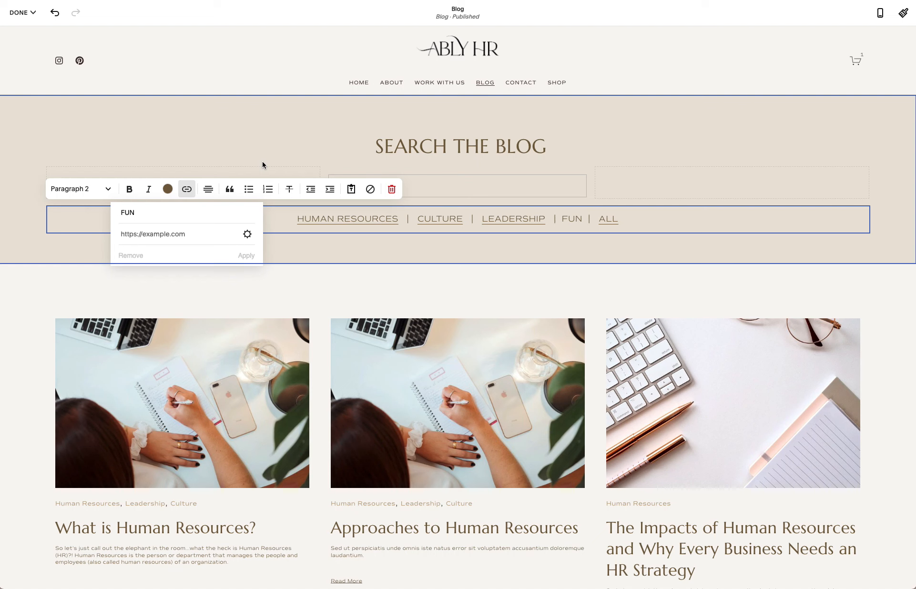
left_click(163, 238)
left_click(267, 256)
Step: Delete the FUN entry and its extra separator from the category link row
double_click(575, 221)
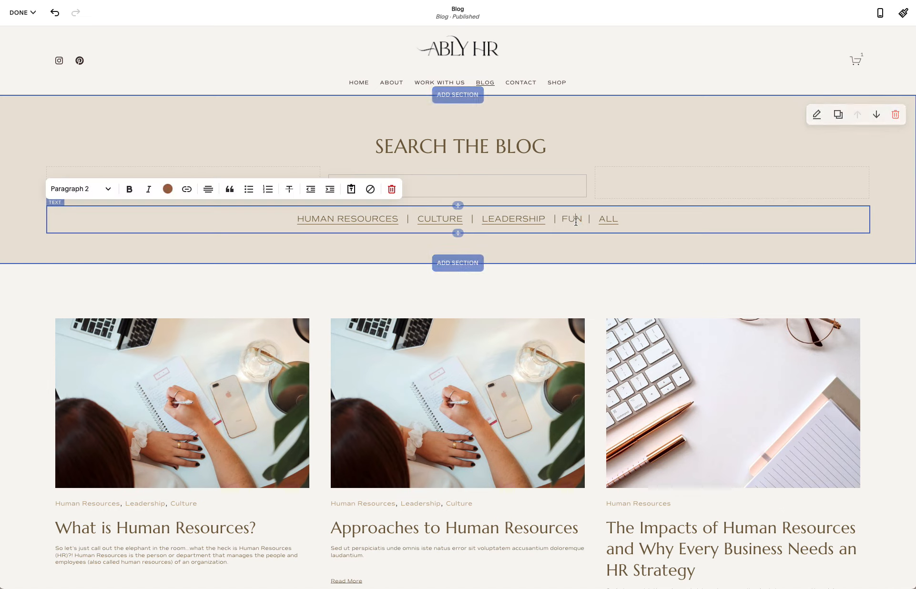
key("BackSpace")
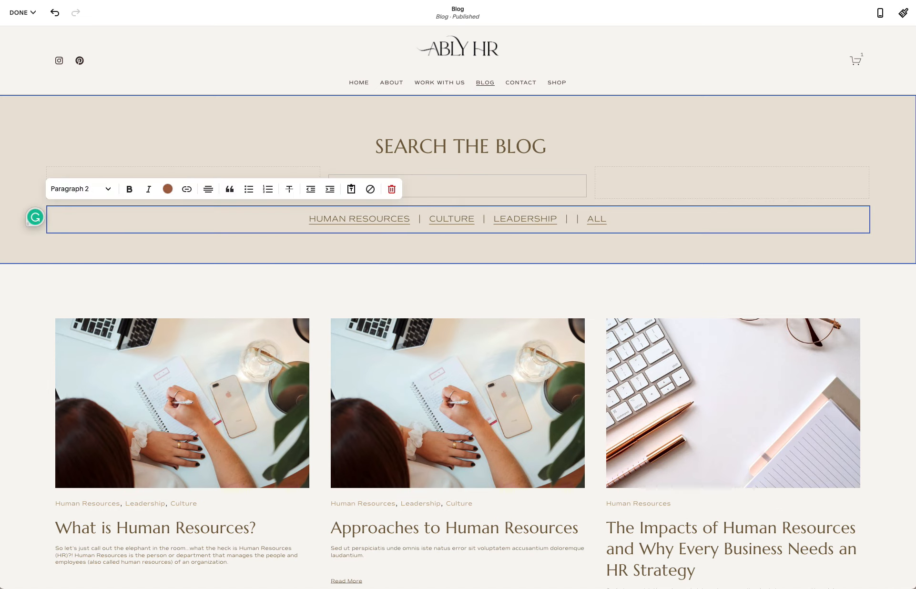
key("BackSpace")
key("BackSpace")
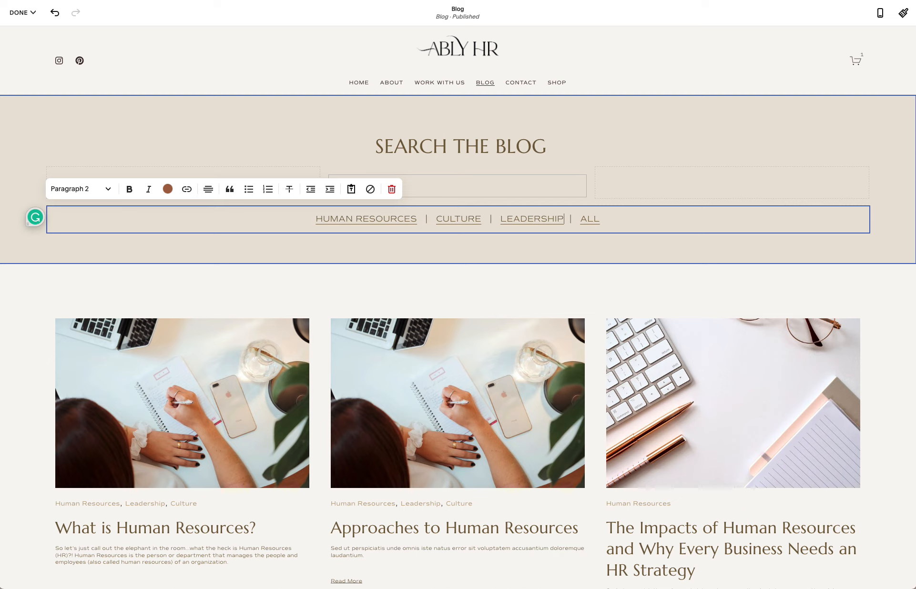
left_click(642, 244)
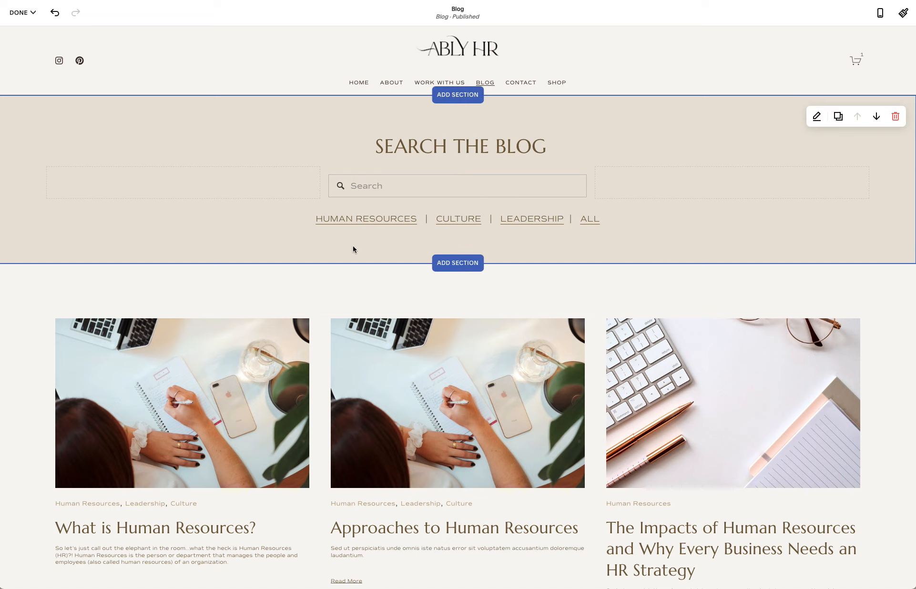
Step: Check the category link row and post grid, save the blog page's changes and exit page editing
scroll(334, 253, "down", 2)
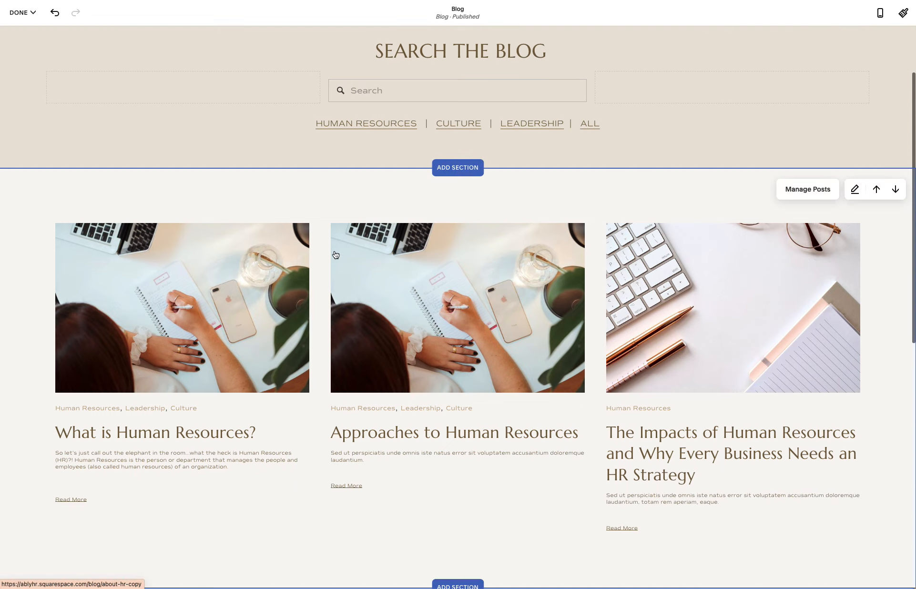
scroll(334, 253, "up", 2)
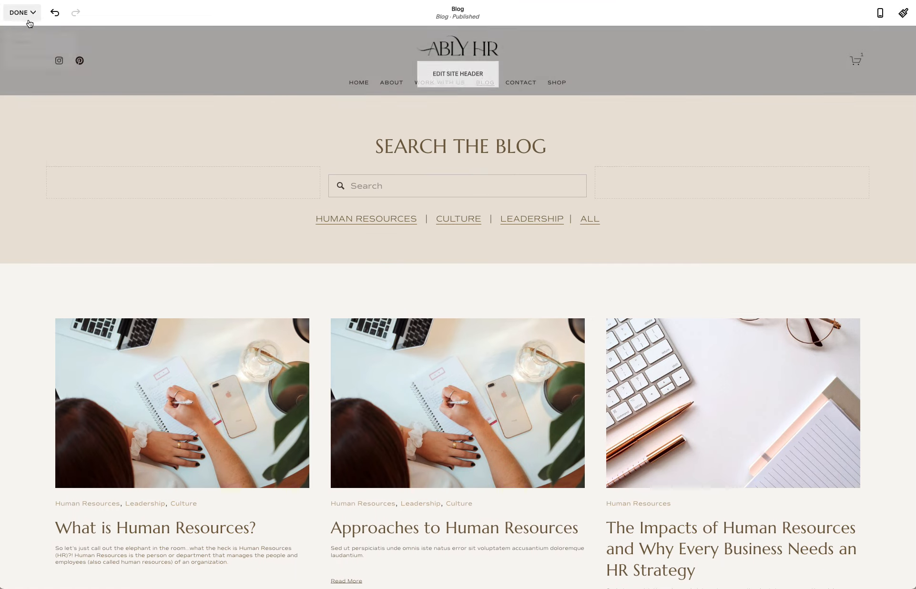
left_click(565, 221)
left_click_drag(565, 221, 499, 224)
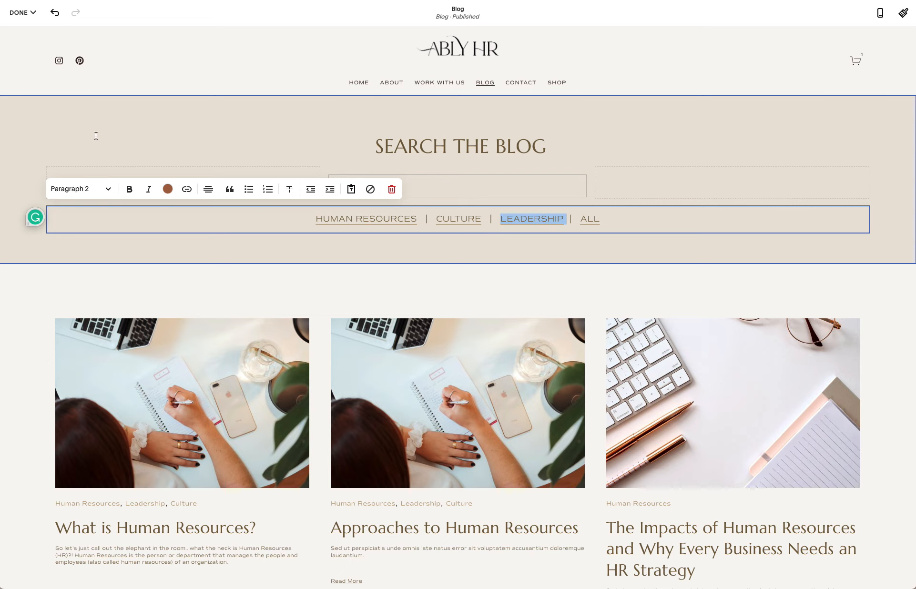
left_click(19, 13)
left_click(25, 41)
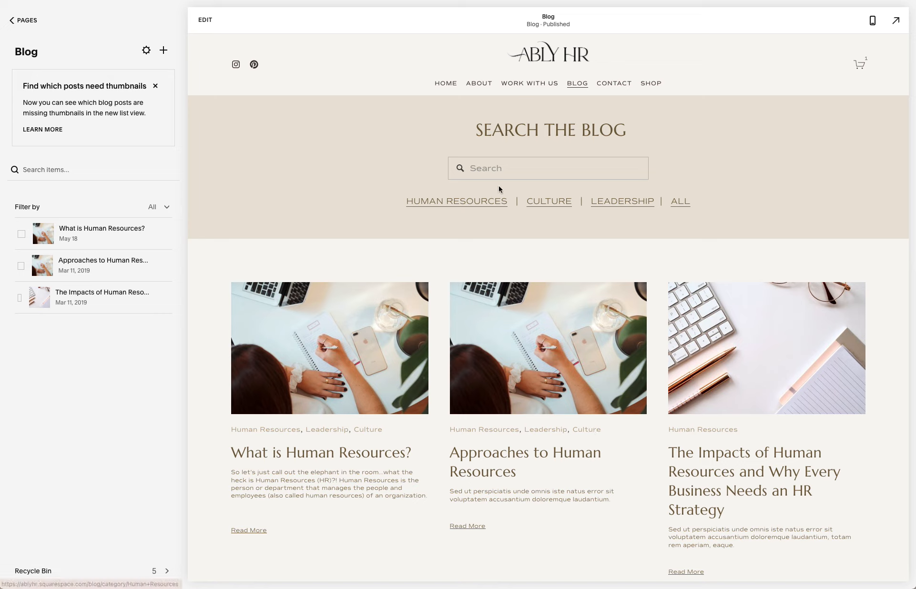
Step: Preview the blog at full size, view only the Leadership category's posts, and return to the page manager
left_click(896, 21)
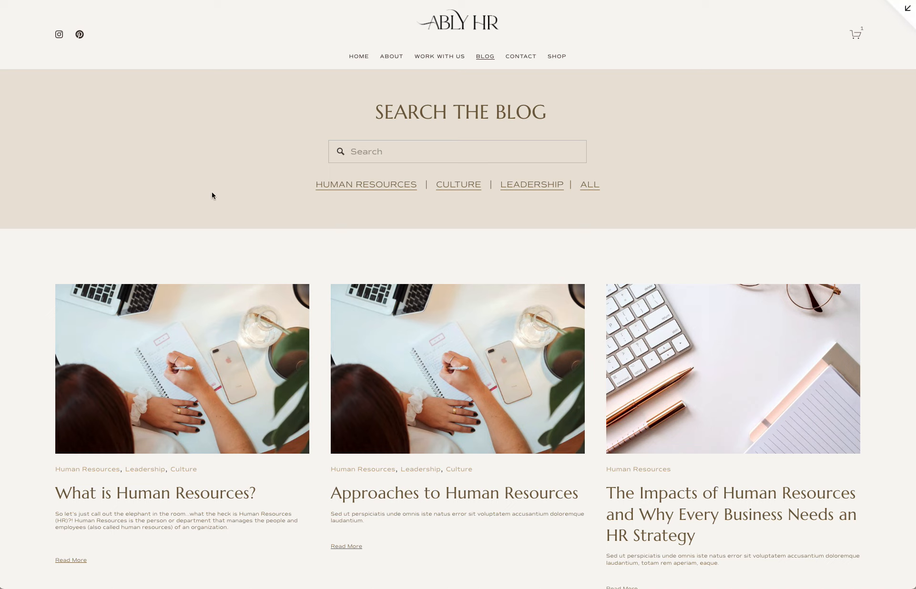
scroll(367, 269, "down", 4)
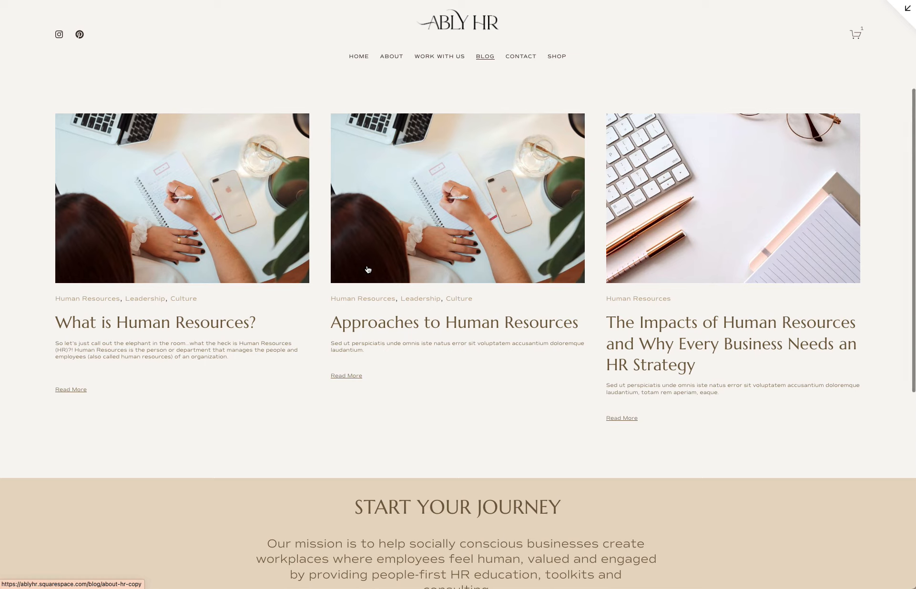
left_click(417, 298)
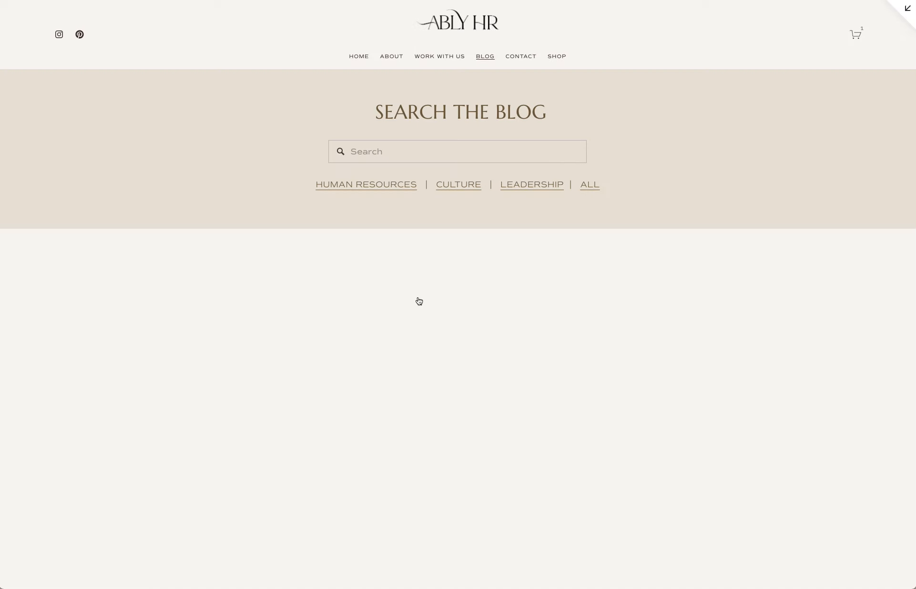
scroll(352, 492, "down", 2)
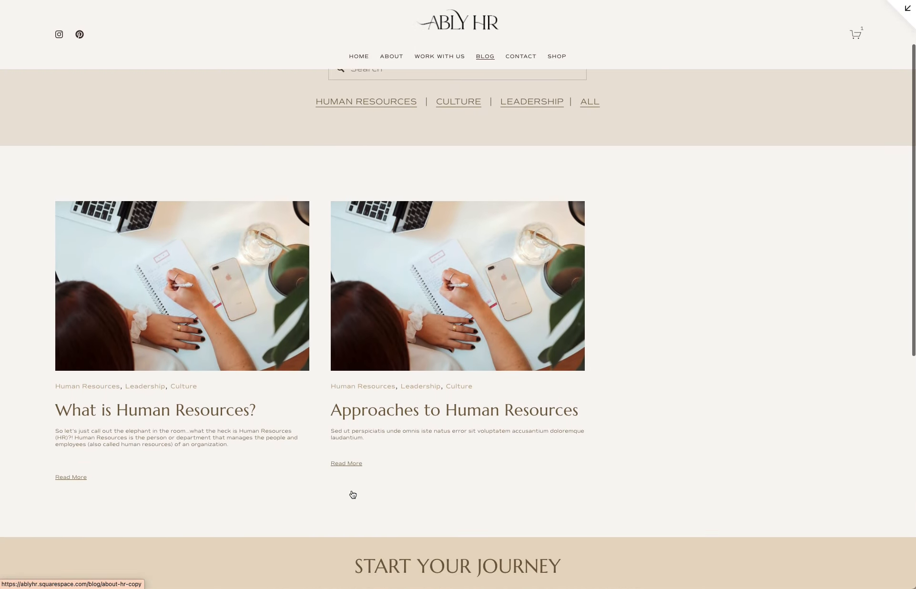
scroll(352, 495, "up", 2)
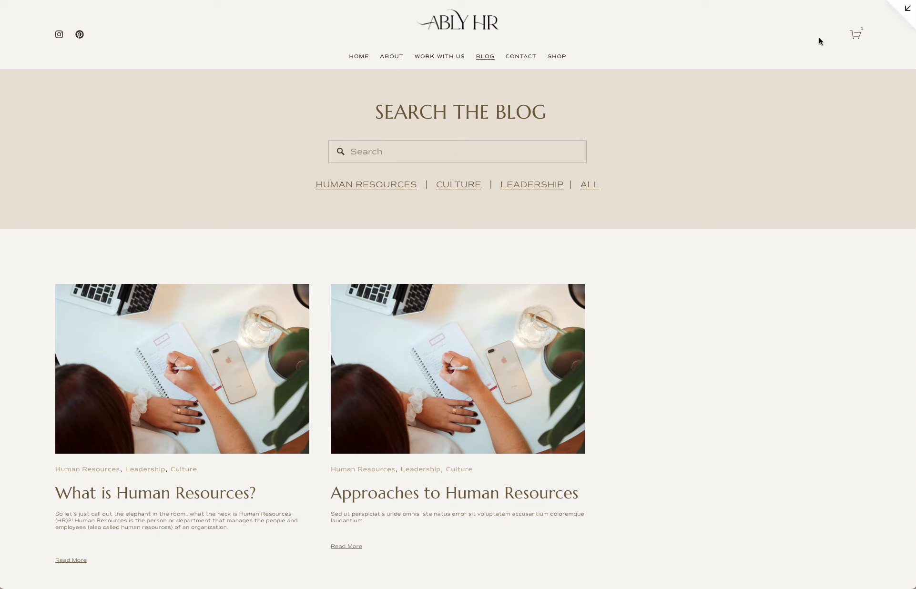
left_click(907, 13)
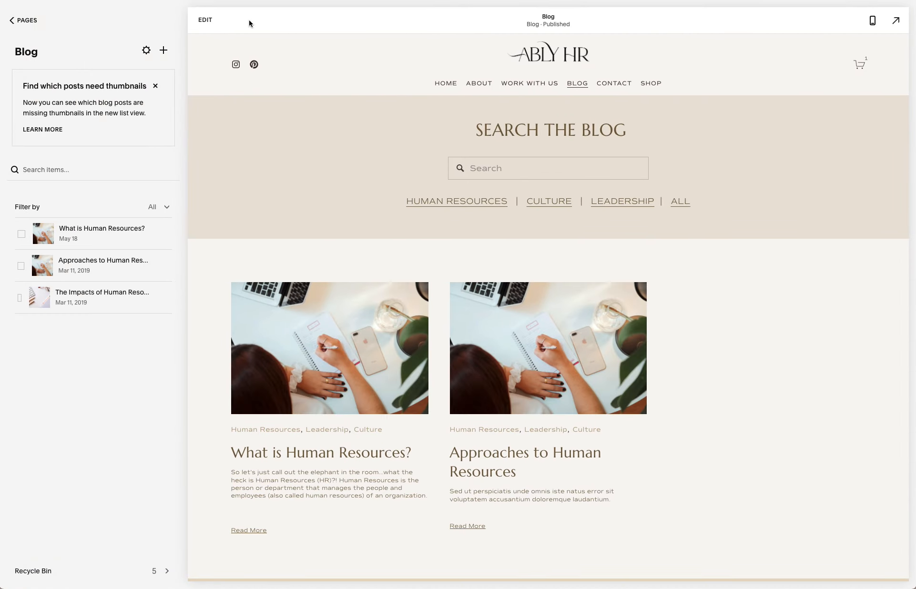
Step: Reopen the blog page for editing and examine the full URL behind the LEADERSHIP link, through its category portion
left_click(206, 21)
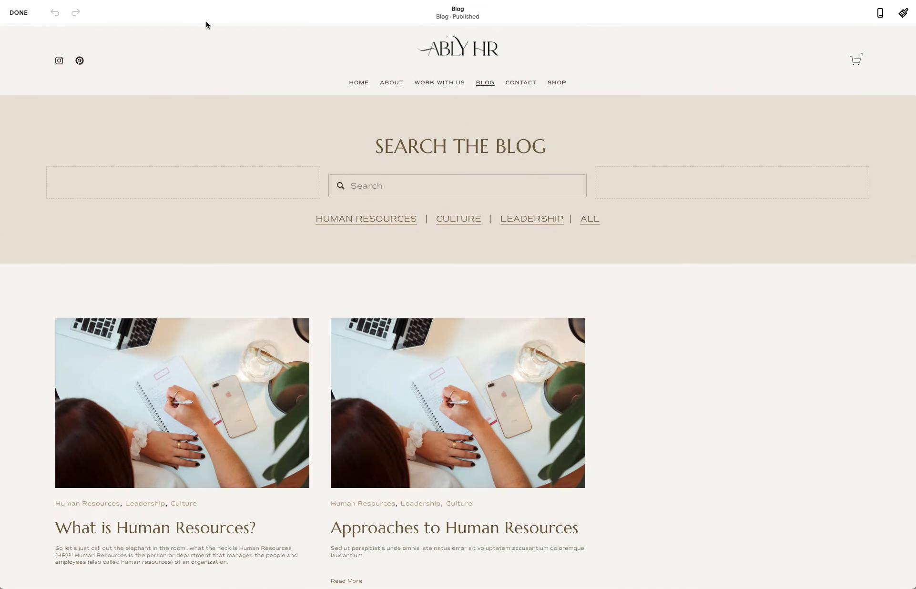
left_click(564, 219)
left_click_drag(563, 220, 500, 219)
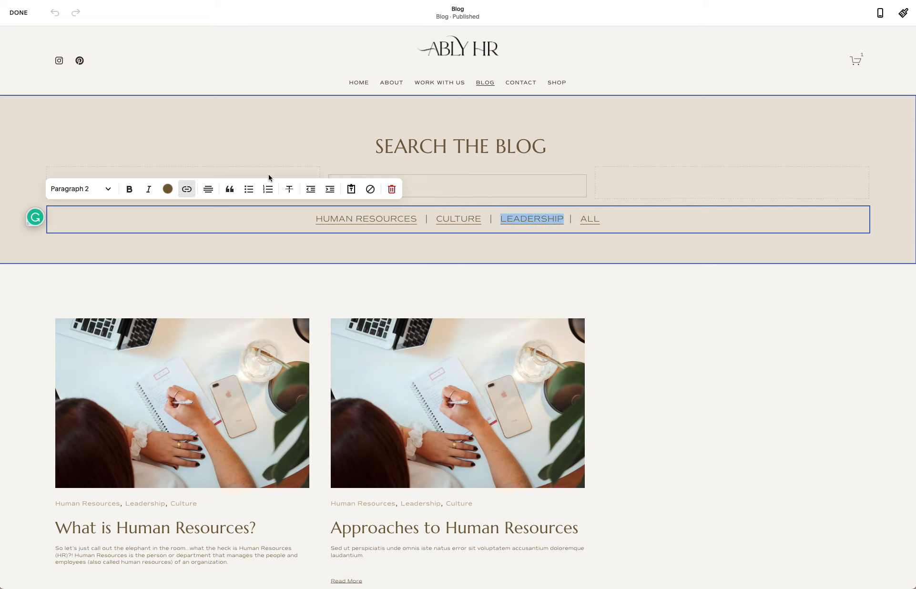
left_click(186, 192)
triple_click(200, 233)
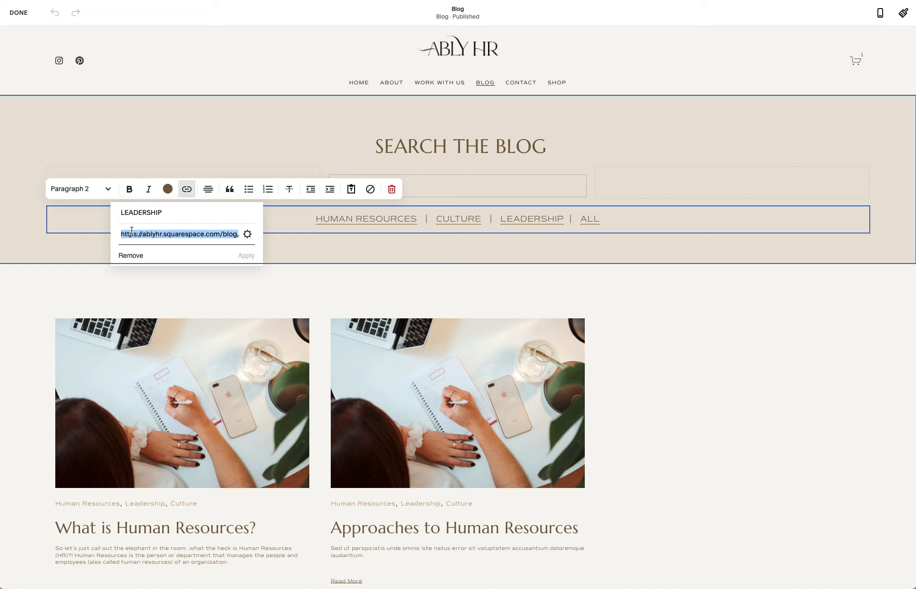
left_click(204, 234)
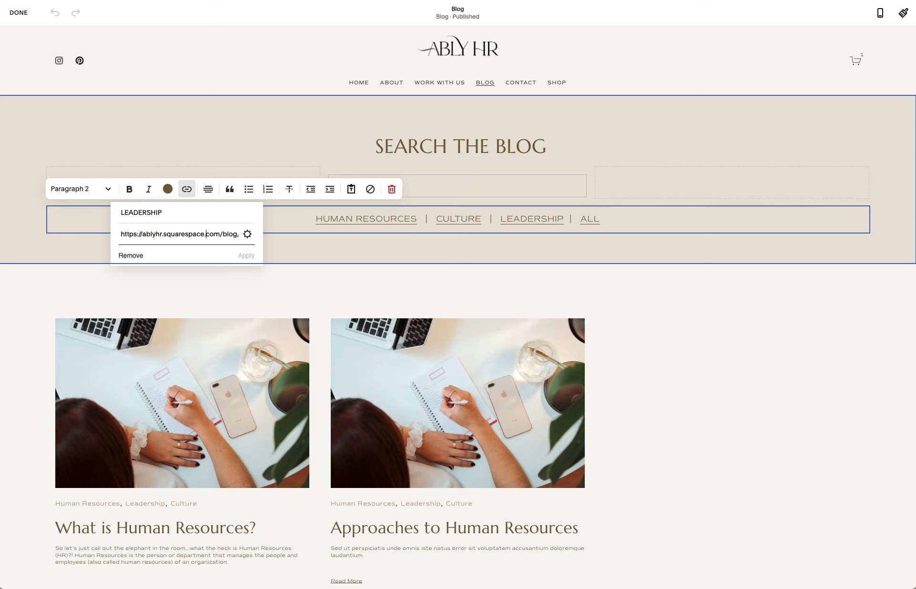
key("Right")
key("Right")
key("Right")
key("Right")
key("Right")
key("Right")
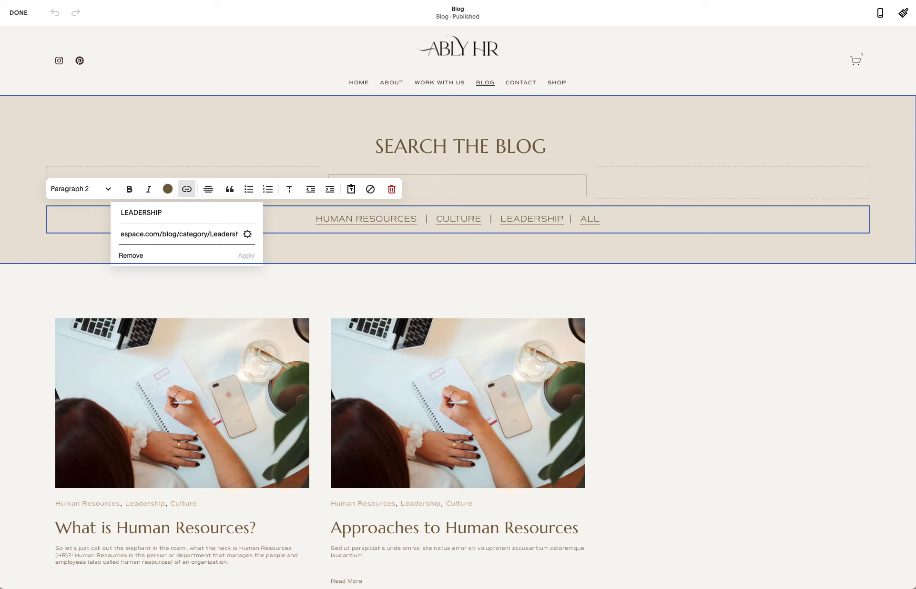
key("Right")
key("Right")
key("Right")
key("Right")
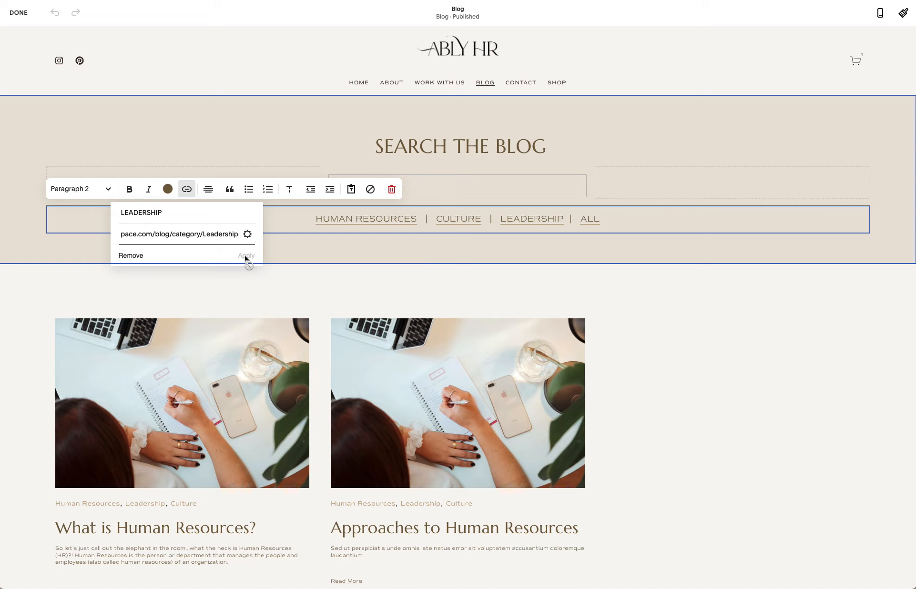
Step: Re-enter the LEADERSHIP link's URL so it ends in /blog/category/Leadership, and exit page editing
double_click(233, 236)
key("ctrl+a")
key("BackSpace")
key("ctrl+v")
left_click(250, 255)
key("BackSpace")
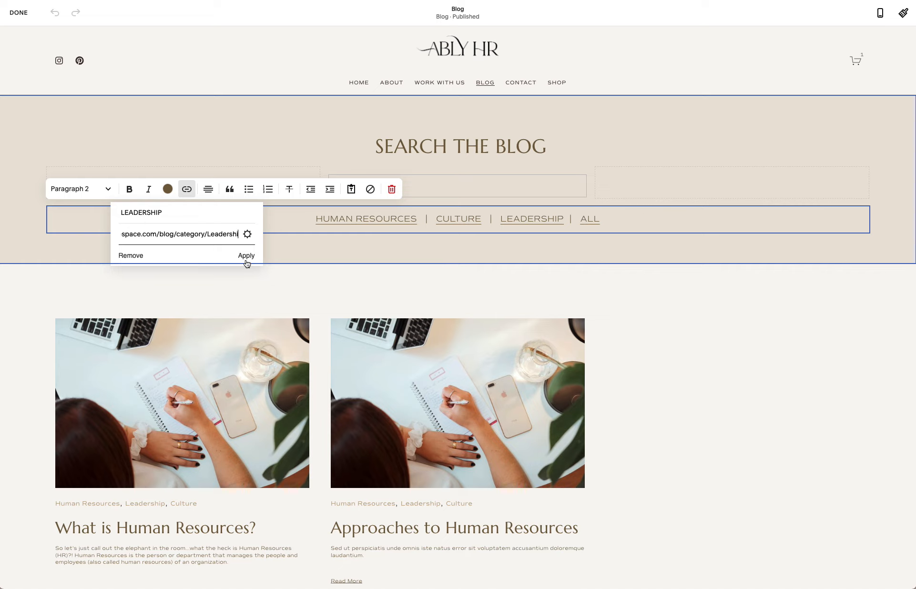
type("P")
key("BackSpace")
type("p")
left_click(287, 258)
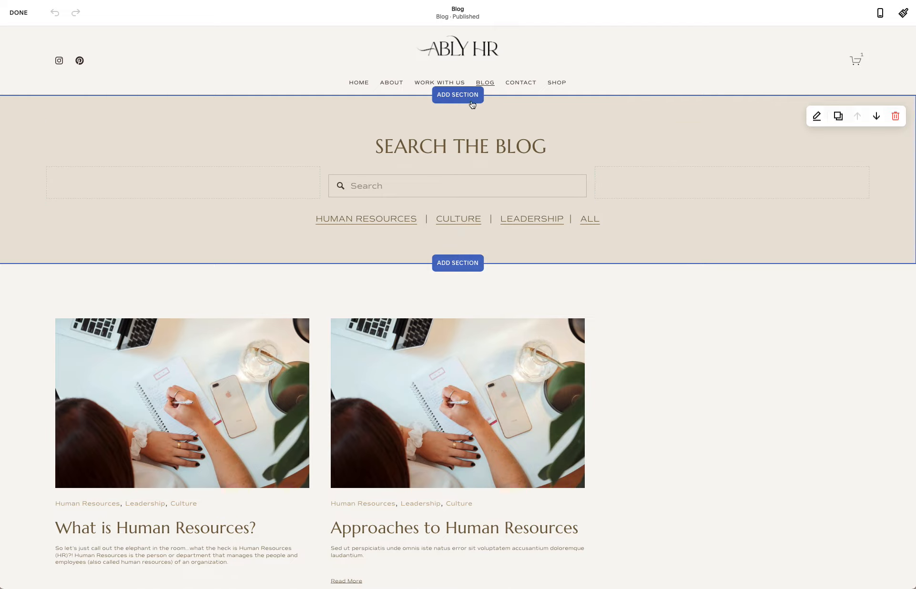
left_click(21, 12)
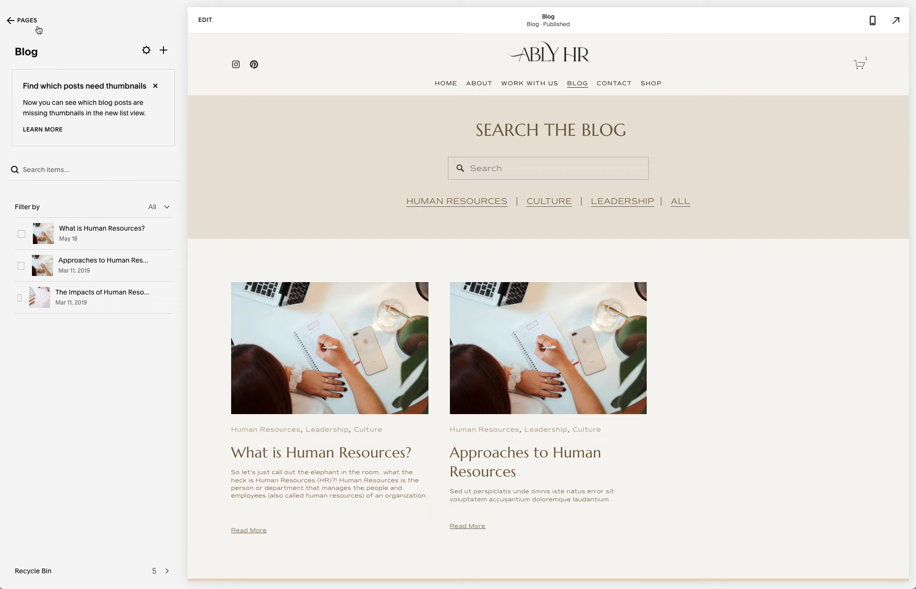
Step: Show all blog posts through the ALL category link and look over the full post grid
left_click(679, 201)
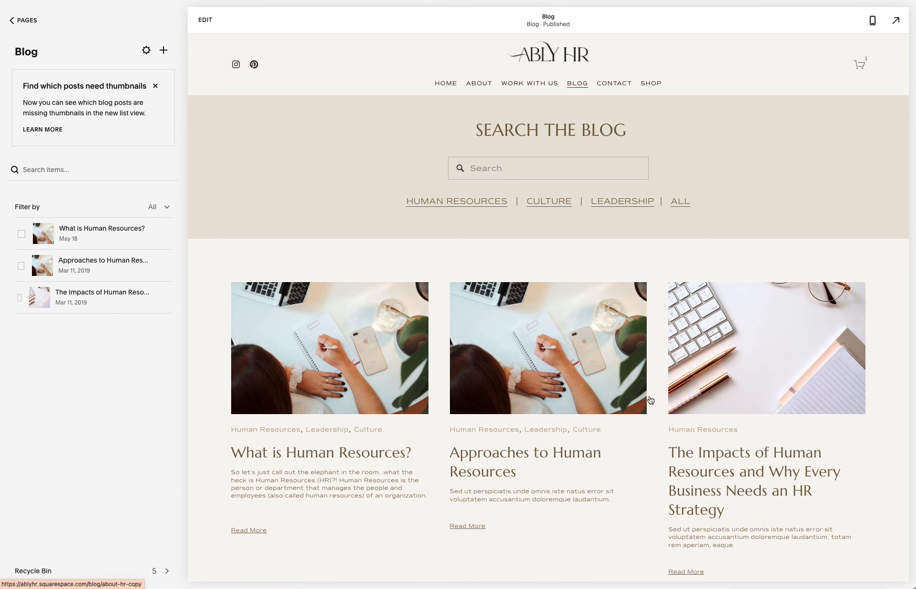
scroll(780, 387, "down", 4)
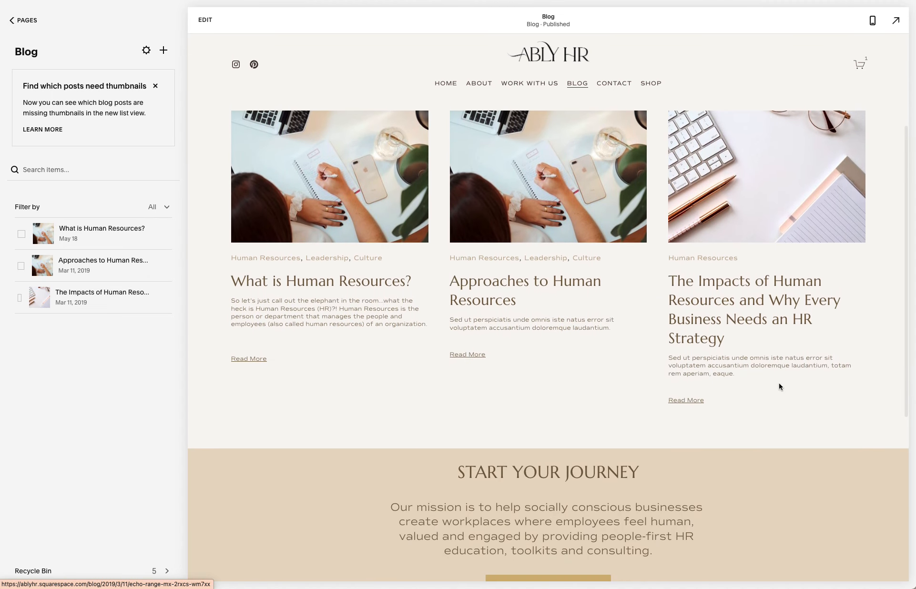
scroll(779, 385, "up", 3)
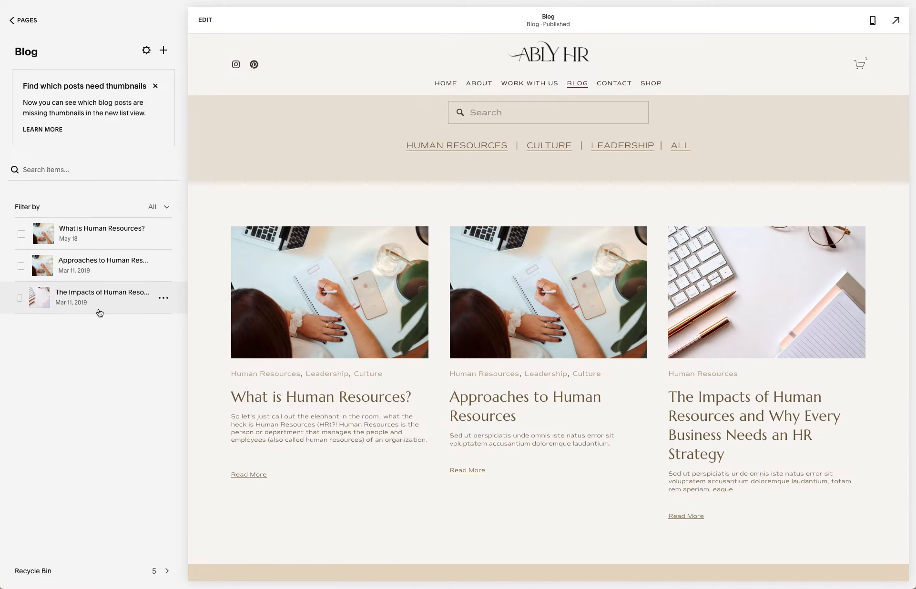
scroll(428, 385, "down", 3)
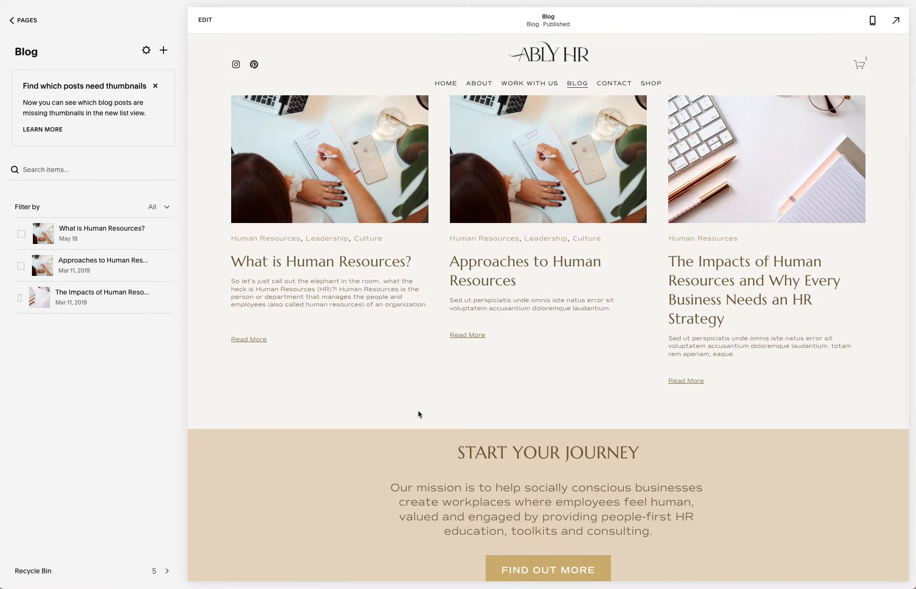
scroll(421, 411, "down", 3)
scroll(422, 410, "up", 7)
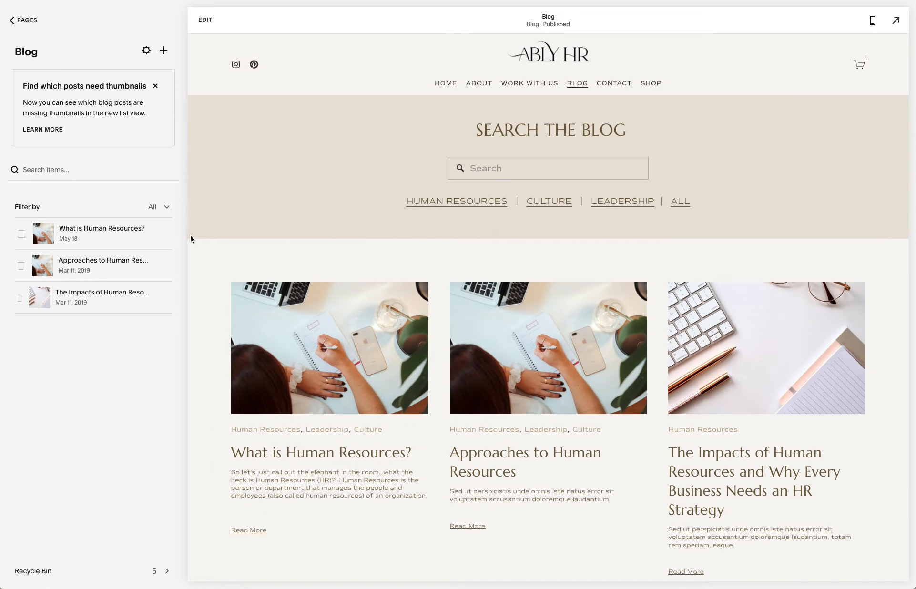
Step: Create a new blog post and title it "My New Blog"
left_click(164, 50)
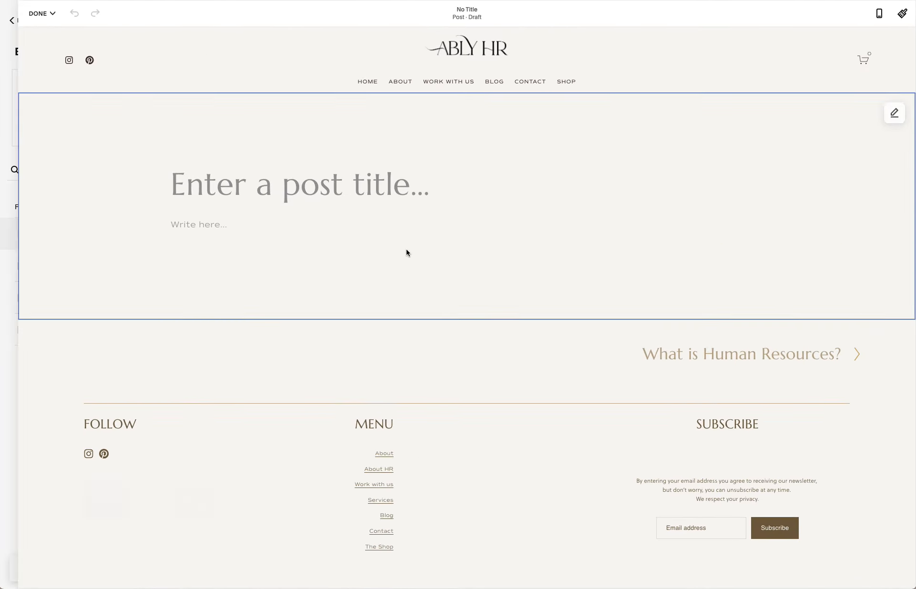
left_click(354, 187)
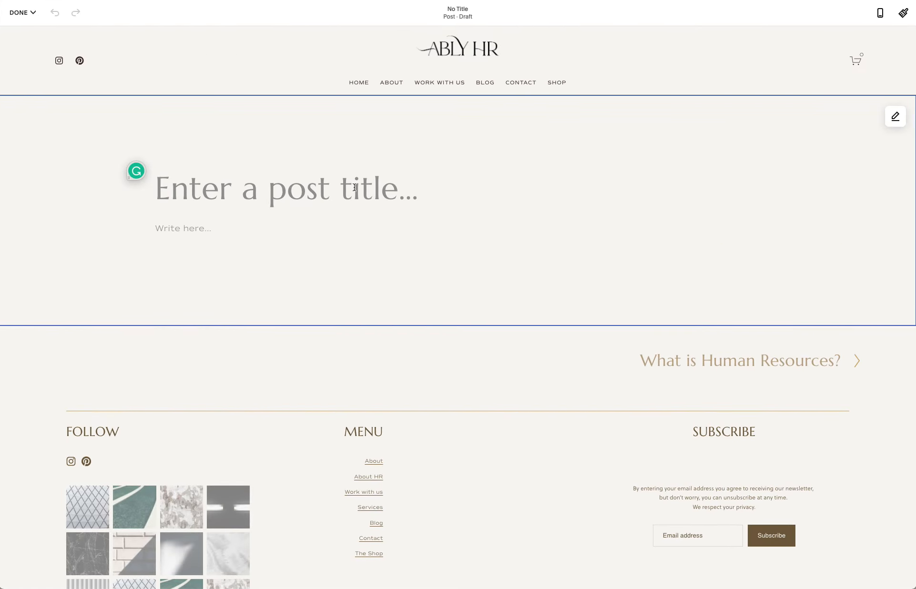
type("My New")
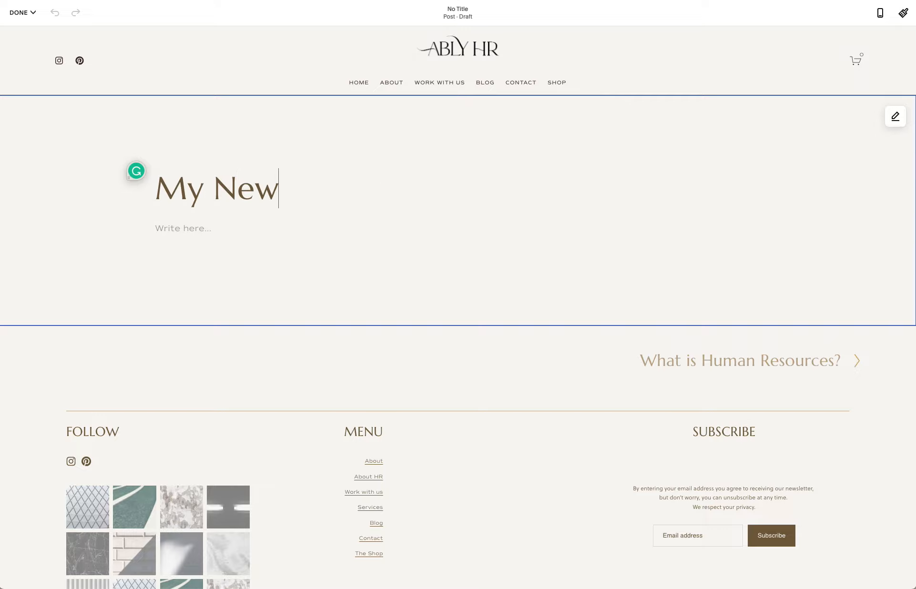
type(" Blog")
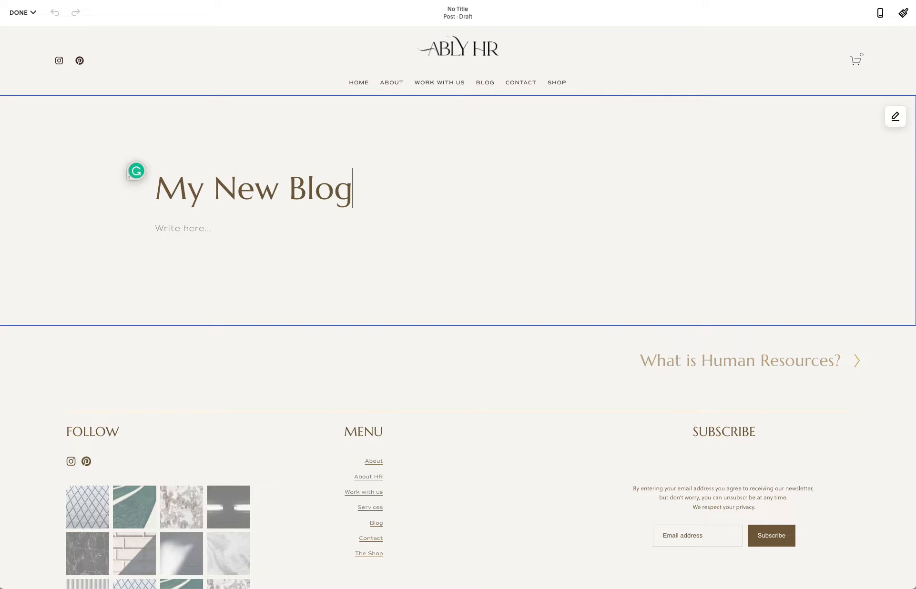
Step: Write "This is my new blog! yay!" as the post's body text and leave the text block
left_click(235, 224)
scroll(236, 224, "down", 3)
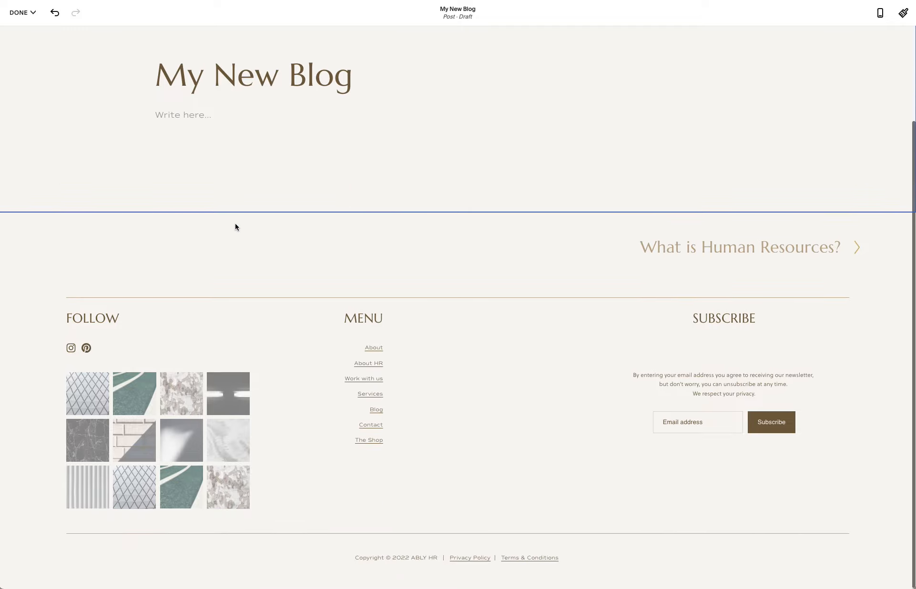
left_click(224, 118)
left_click(223, 117)
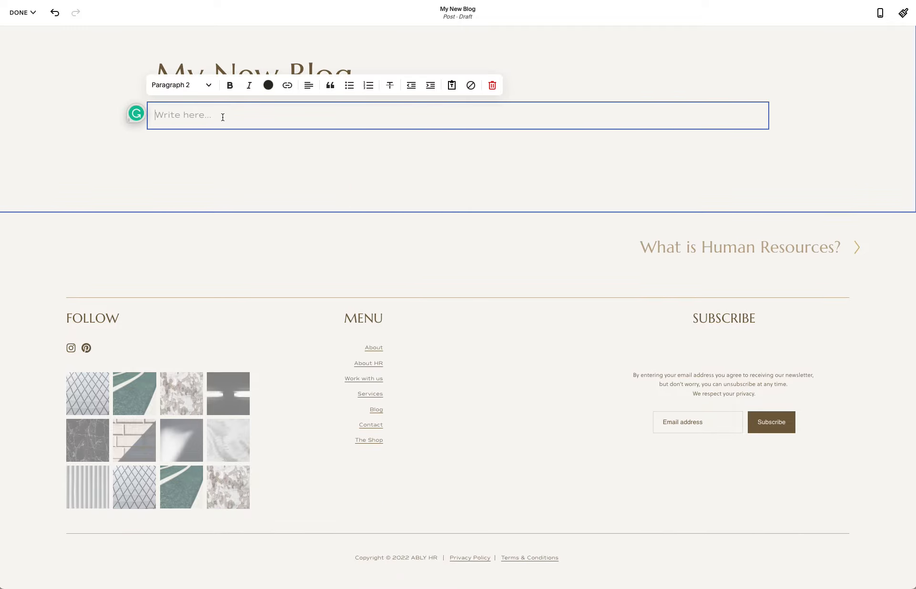
type("Th s is my new blog! yay!")
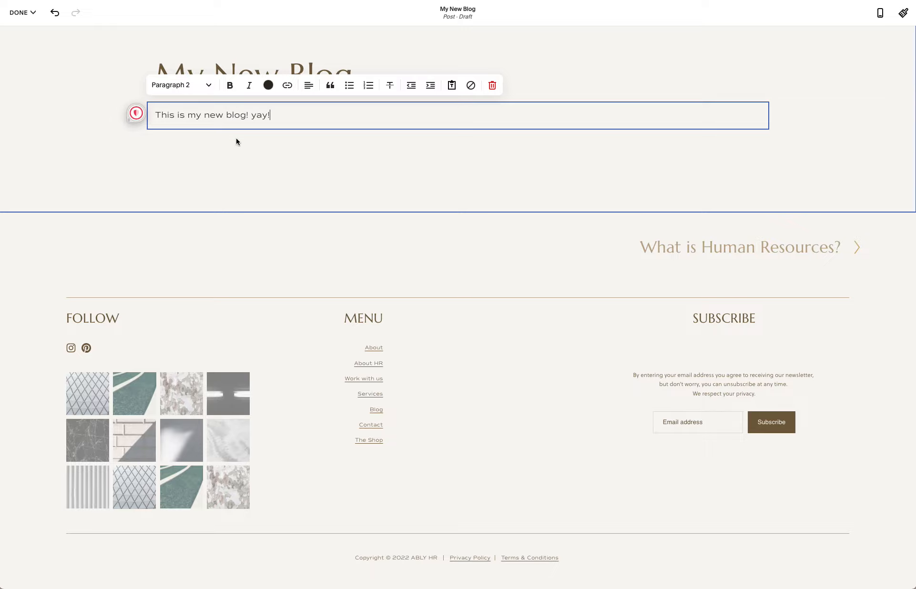
scroll(237, 142, "up", 2)
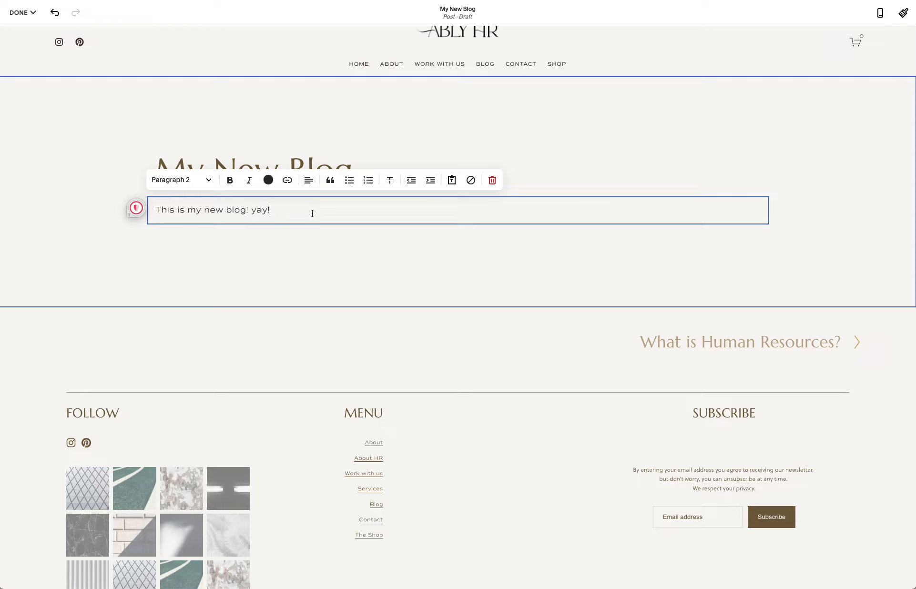
left_click(322, 241)
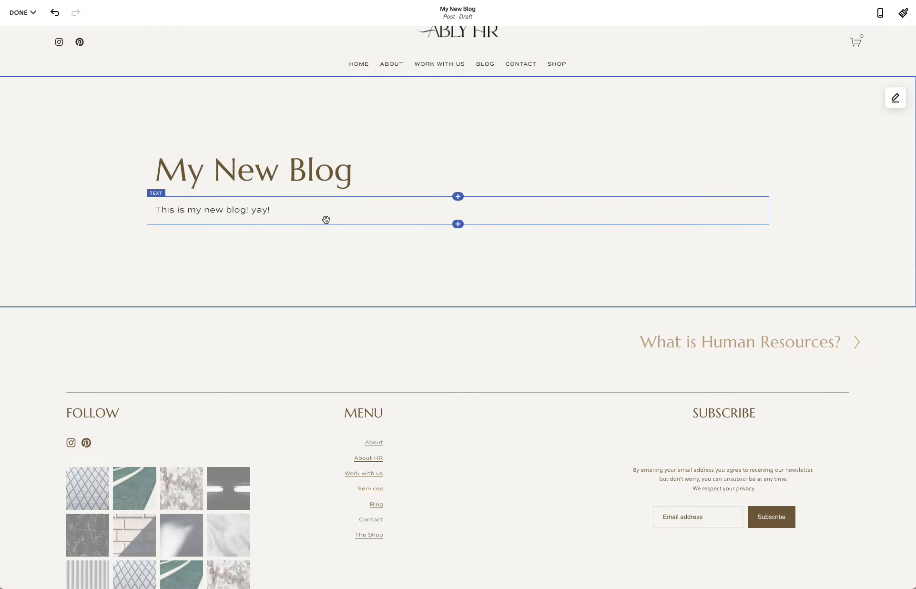
Step: Add an image block below the body text and upload 23.jpg from the Pics for Website (4 x 6 in) folder
left_click(458, 224)
scroll(777, 303, "down", 2)
scroll(779, 303, "down", 10)
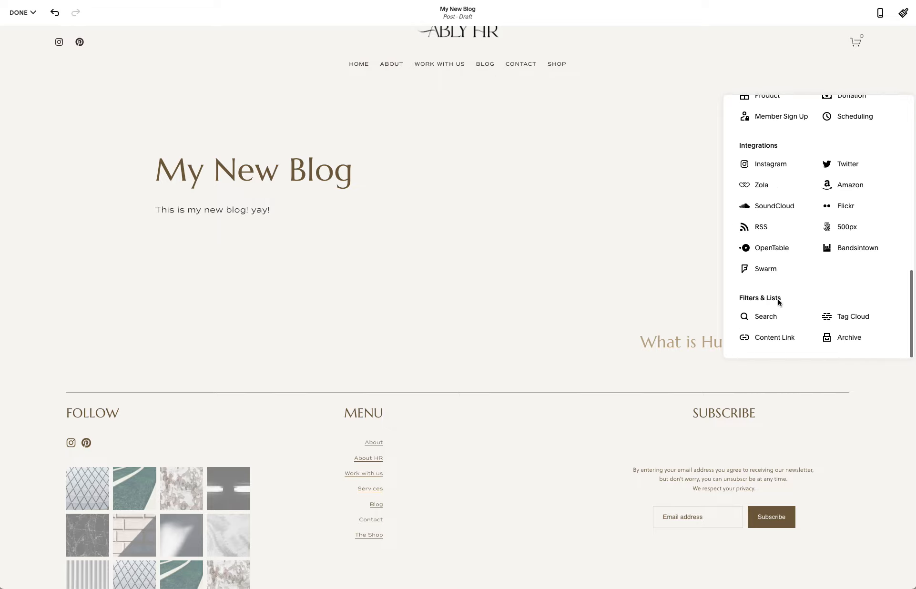
scroll(777, 299, "up", 12)
scroll(810, 291, "down", 2)
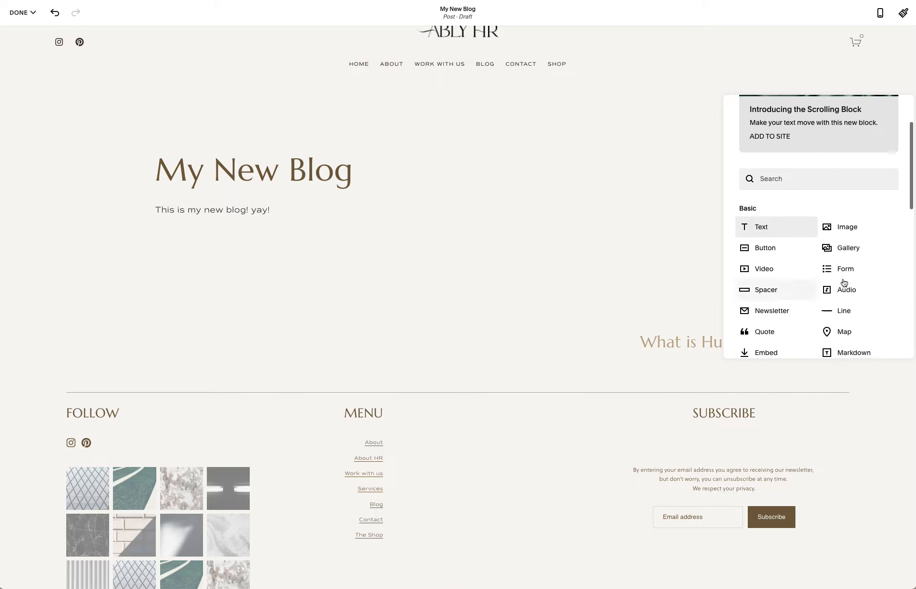
left_click(852, 234)
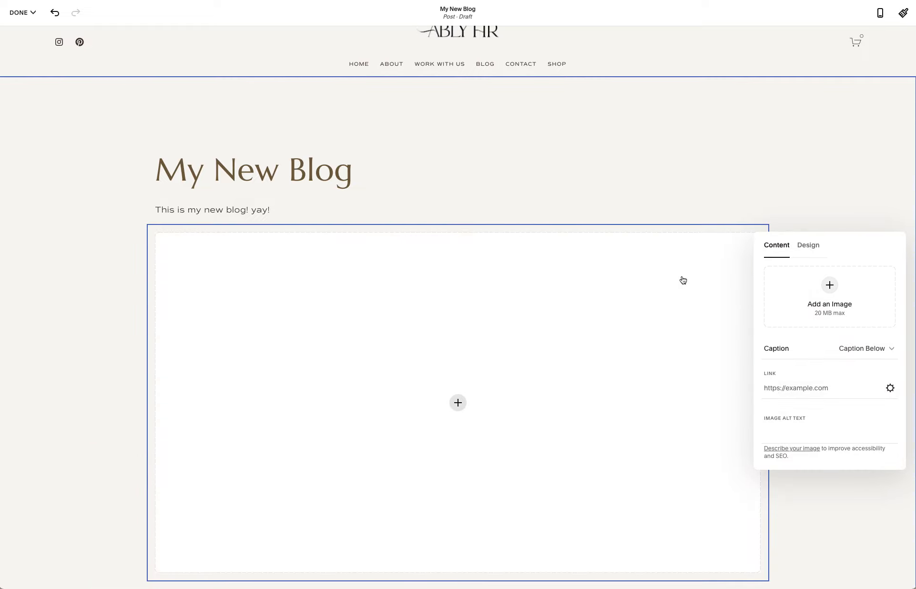
left_click(813, 291)
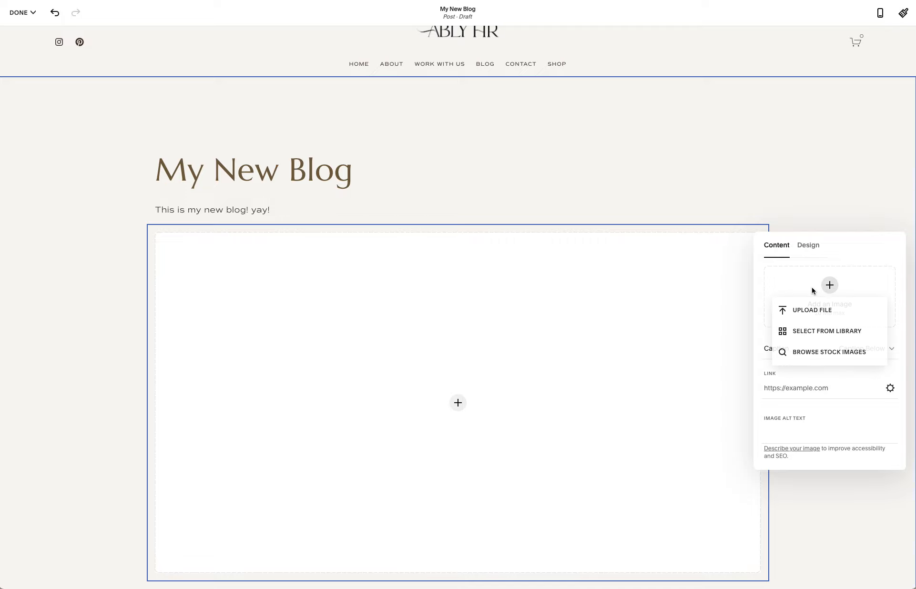
left_click(819, 307)
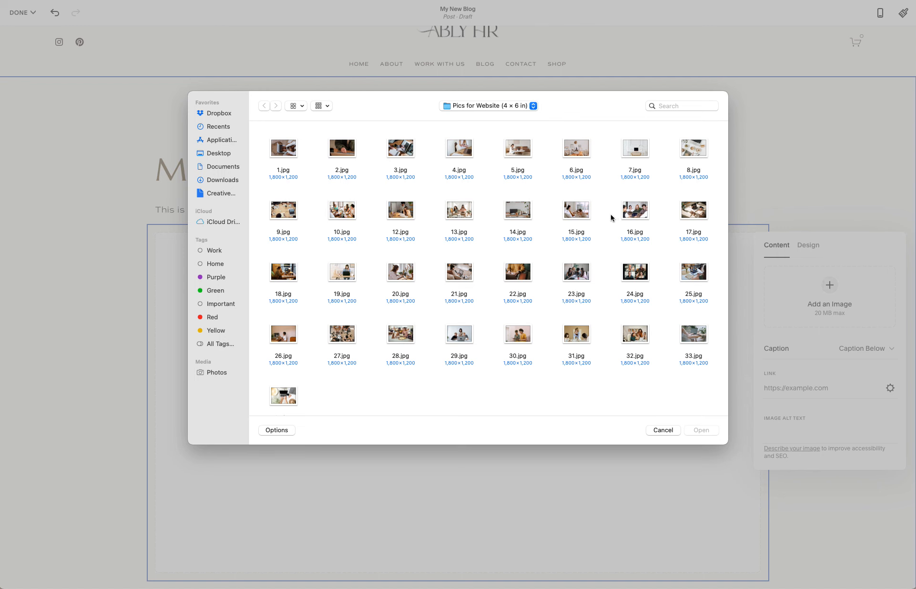
double_click(577, 272)
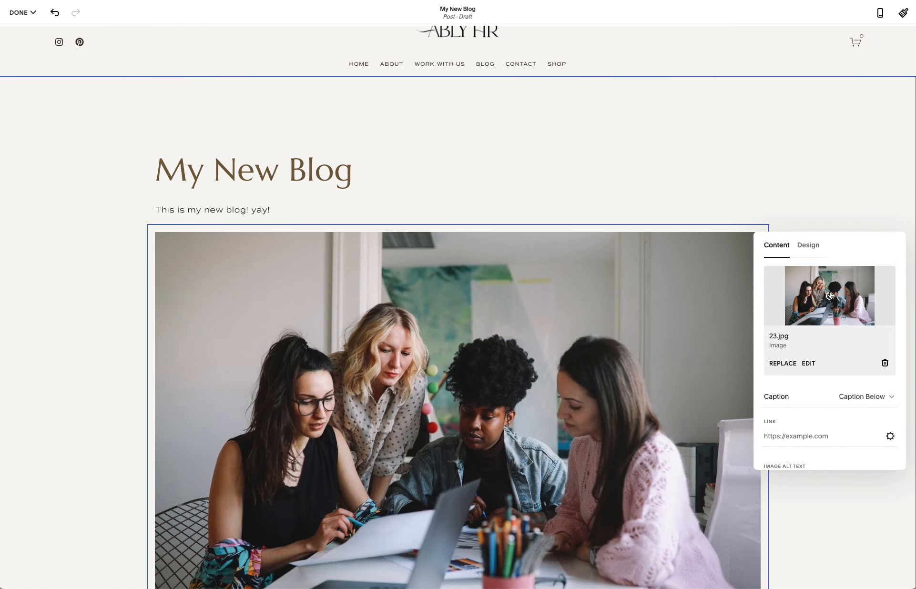
Step: Turn the image's caption off and set its alt text to "hr for small business"
scroll(829, 295, "down", 4)
left_click(838, 310)
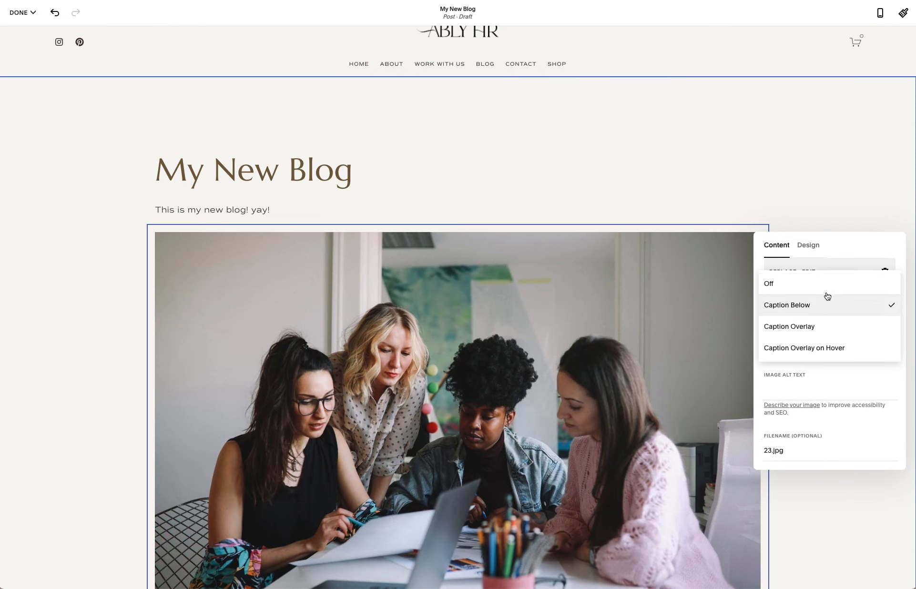
left_click(824, 289)
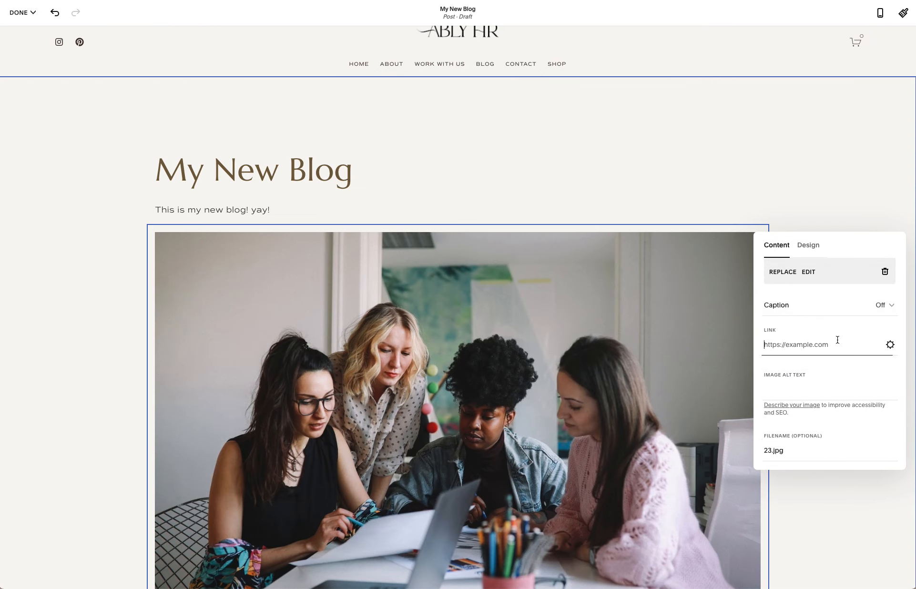
scroll(837, 339, "down", 1)
left_click(826, 372)
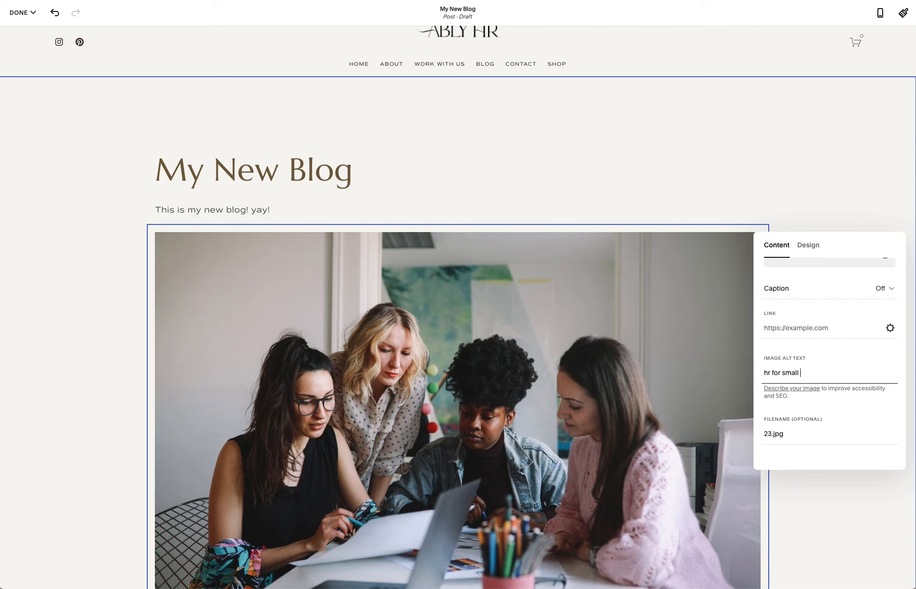
Step: Rename the image file as hr_for_small_business.jpg and review the image's content settings
left_click(821, 435)
left_click_drag(773, 433, 763, 437)
type("hr")
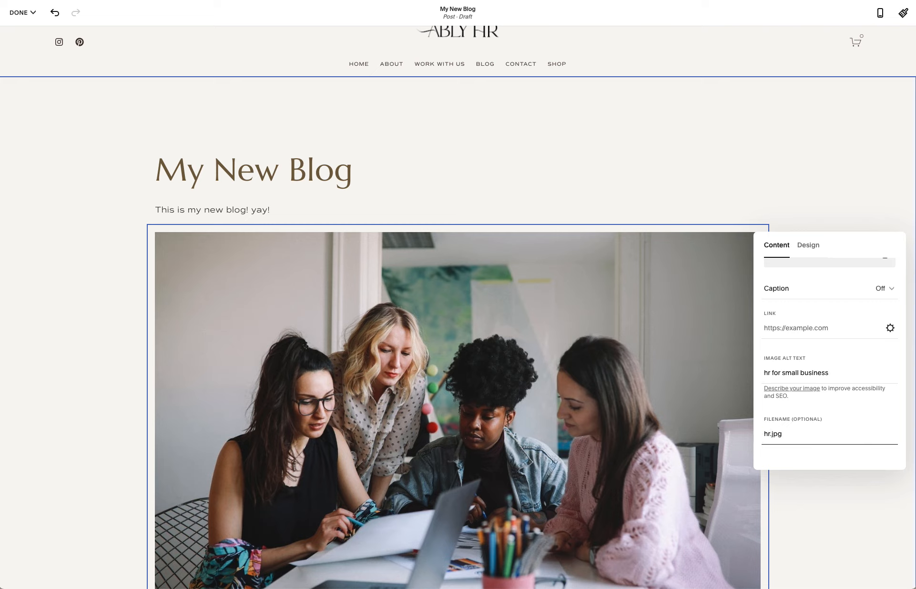
type("_for_small_business")
scroll(829, 443, "up", 3)
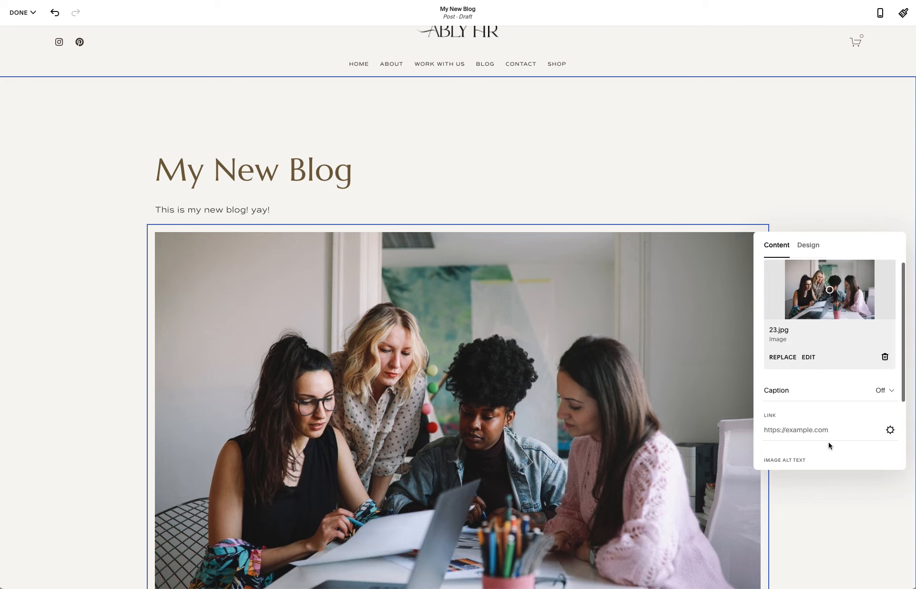
scroll(821, 418, "down", 3)
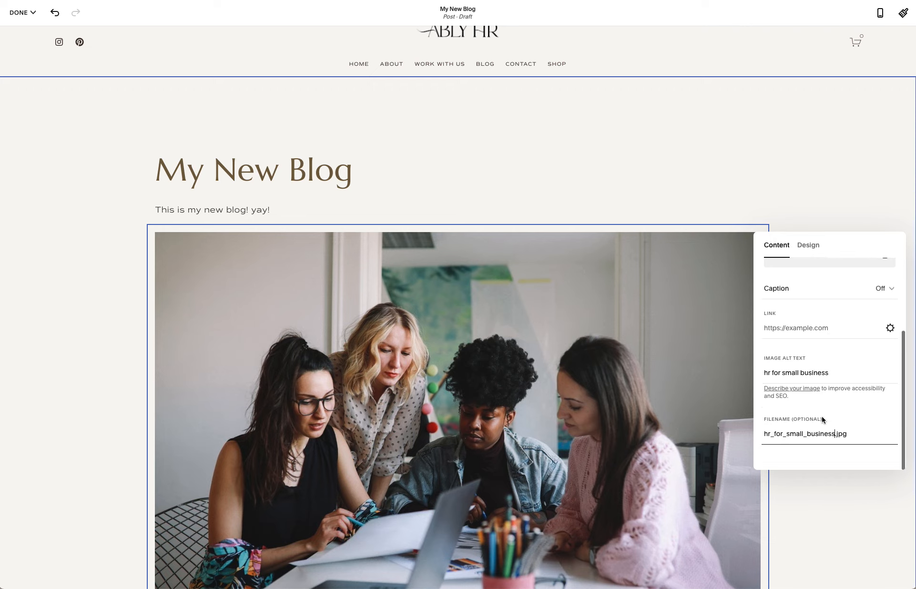
scroll(820, 386, "up", 3)
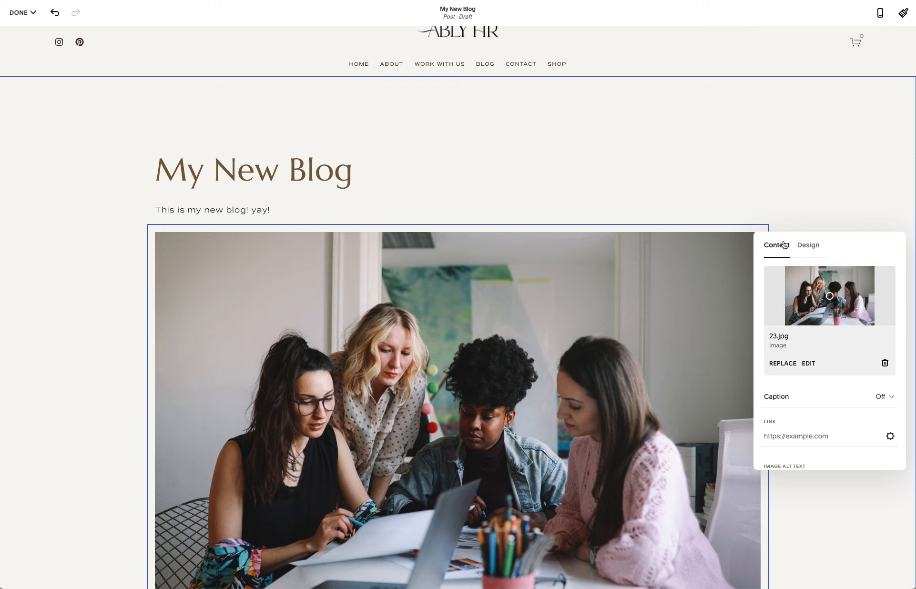
Step: Look over the image's design options, close its settings and check the image in the post
left_click(808, 245)
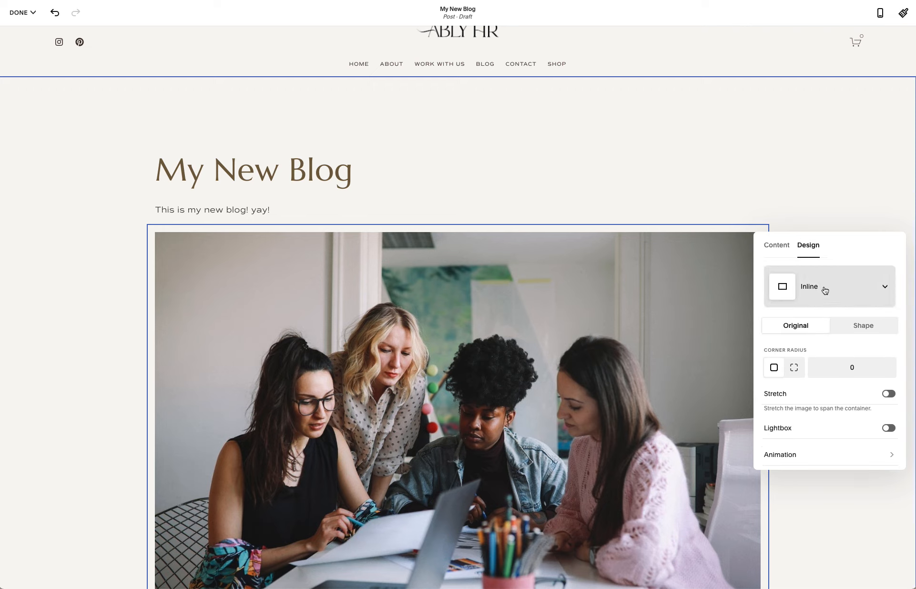
left_click(829, 210)
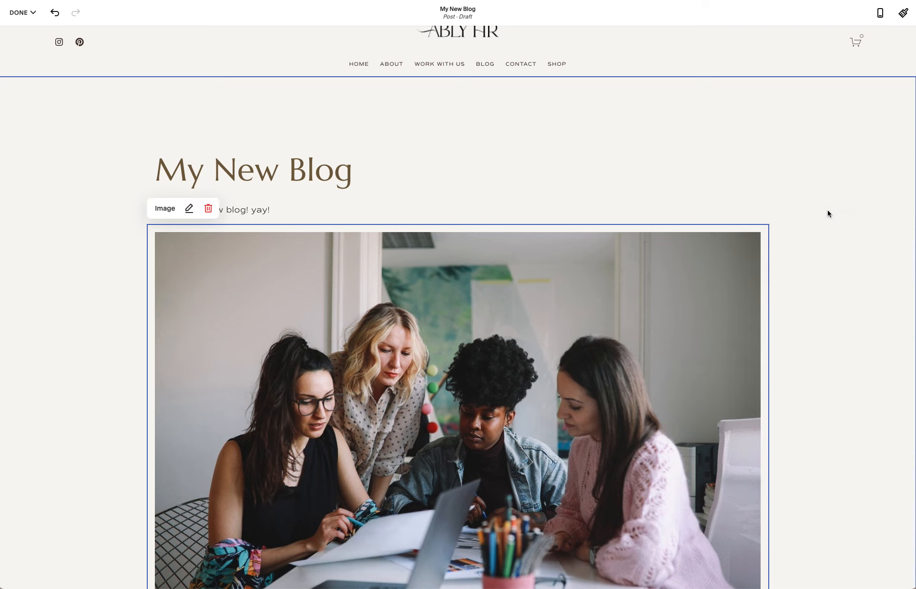
scroll(694, 280, "down", 4)
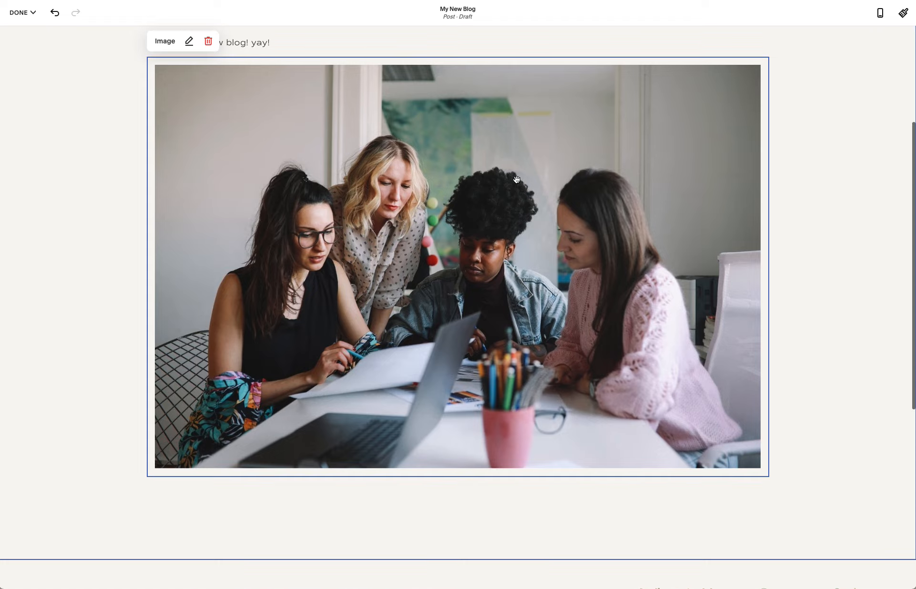
Step: Insert a spacer block between the body text and the image, and check the spacing
scroll(517, 179, "up", 3)
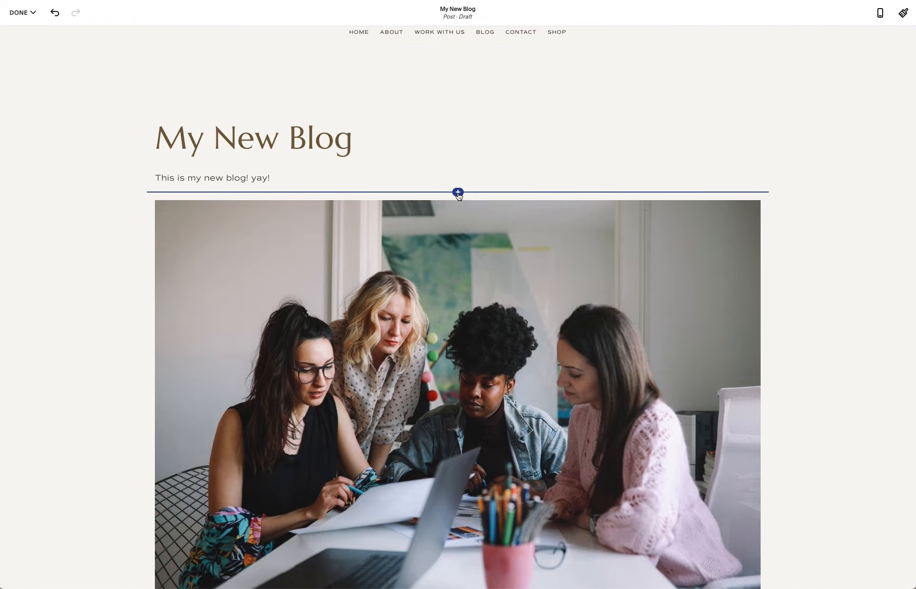
left_click(458, 193)
scroll(777, 278, "down", 3)
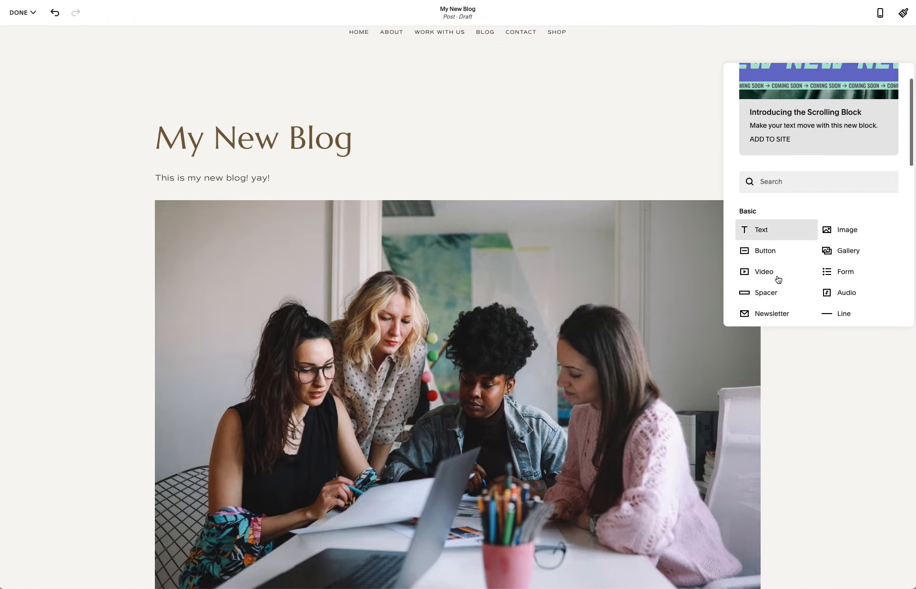
scroll(777, 278, "down", 1)
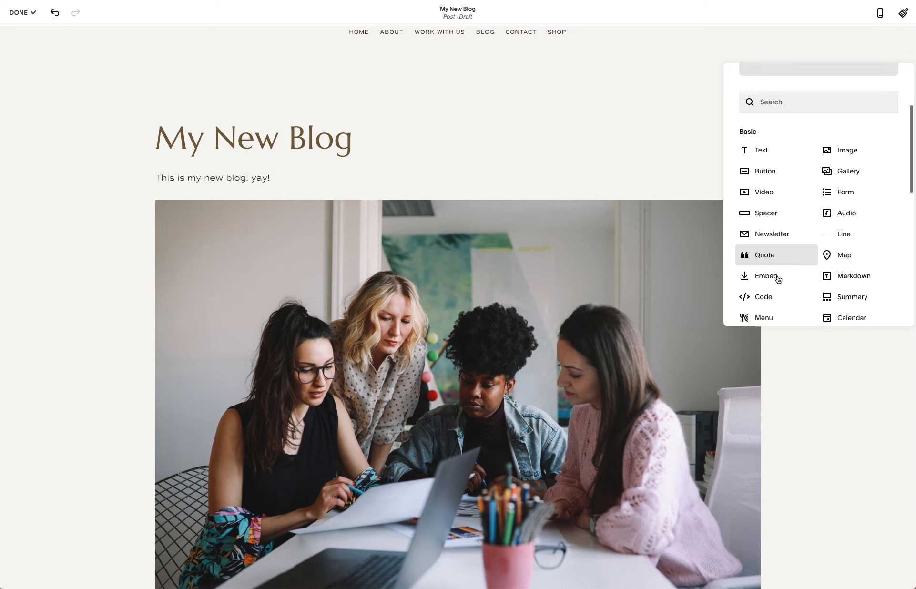
left_click(761, 209)
left_click(460, 211)
left_click_drag(460, 211, 305, 206)
scroll(306, 207, "down", 3)
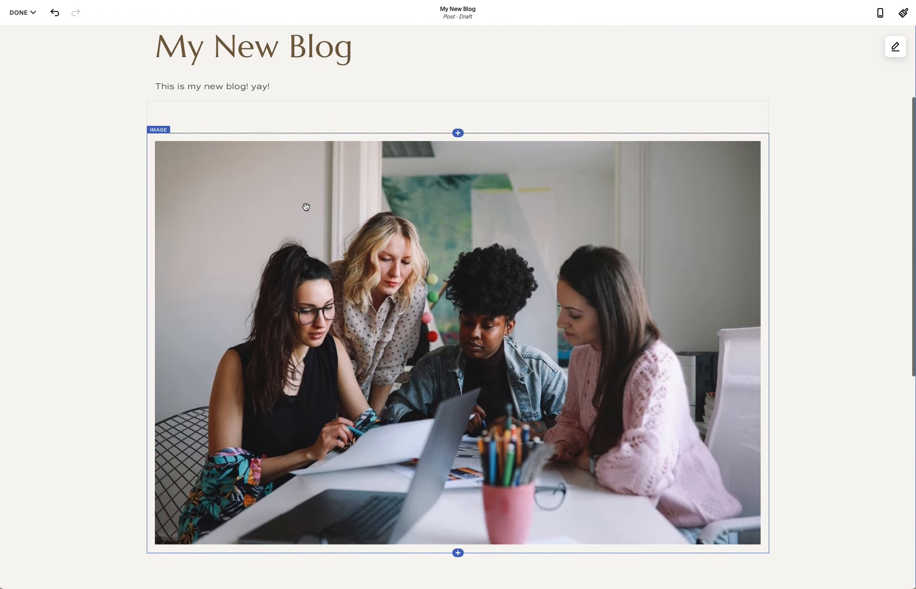
scroll(306, 207, "up", 1)
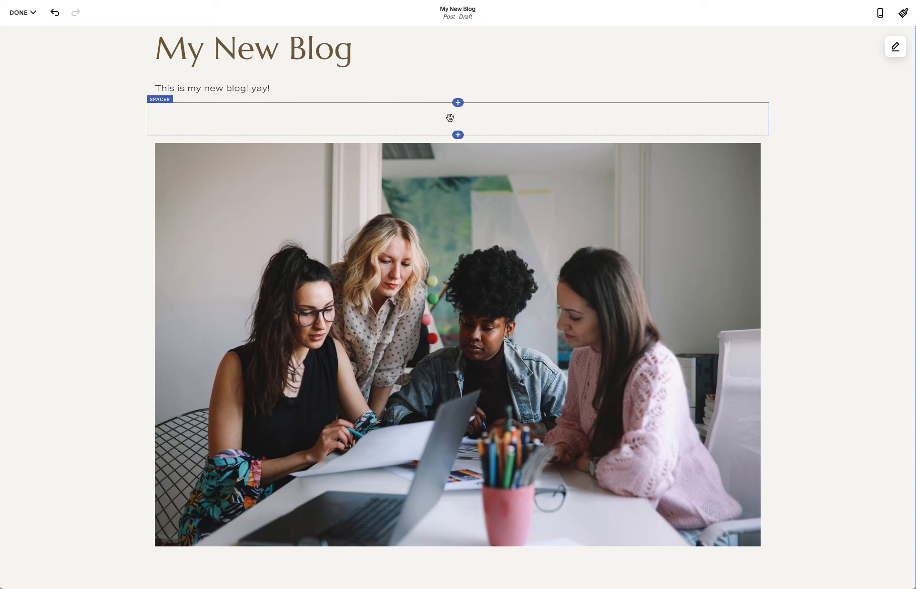
Step: Try the spacer alongside both the body text and the image, and move it back to full width above the text
left_click_drag(449, 118, 162, 294)
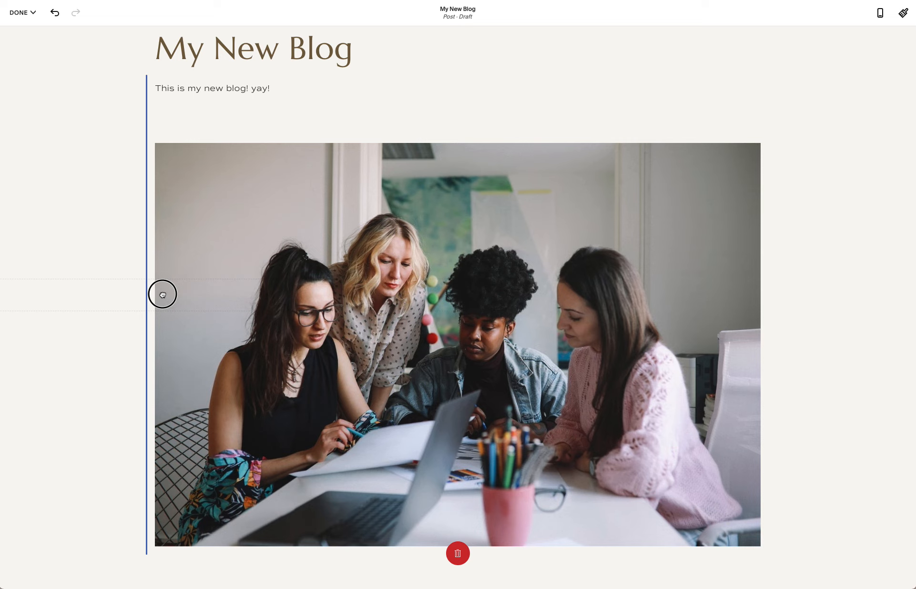
left_click_drag(163, 294, 161, 294)
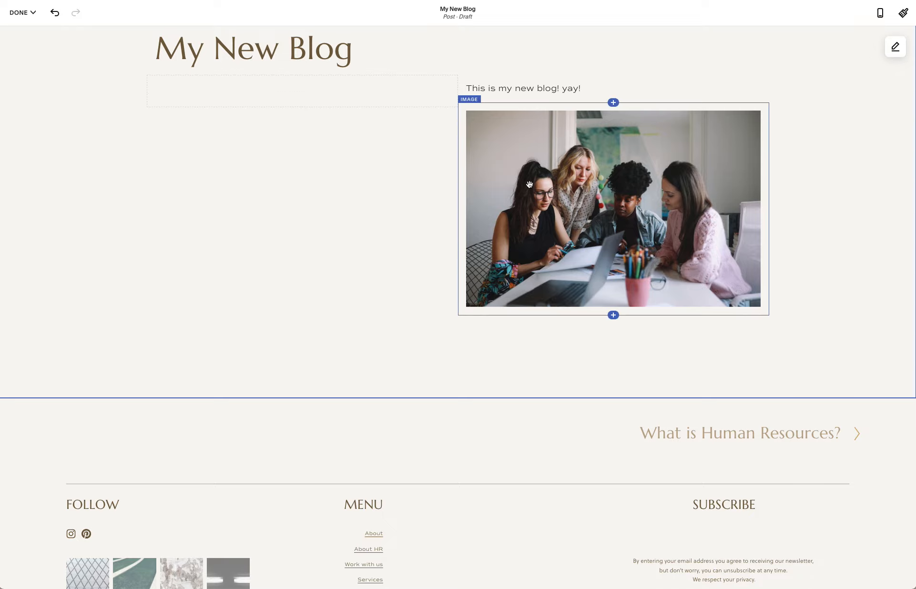
left_click_drag(432, 91, 543, 76)
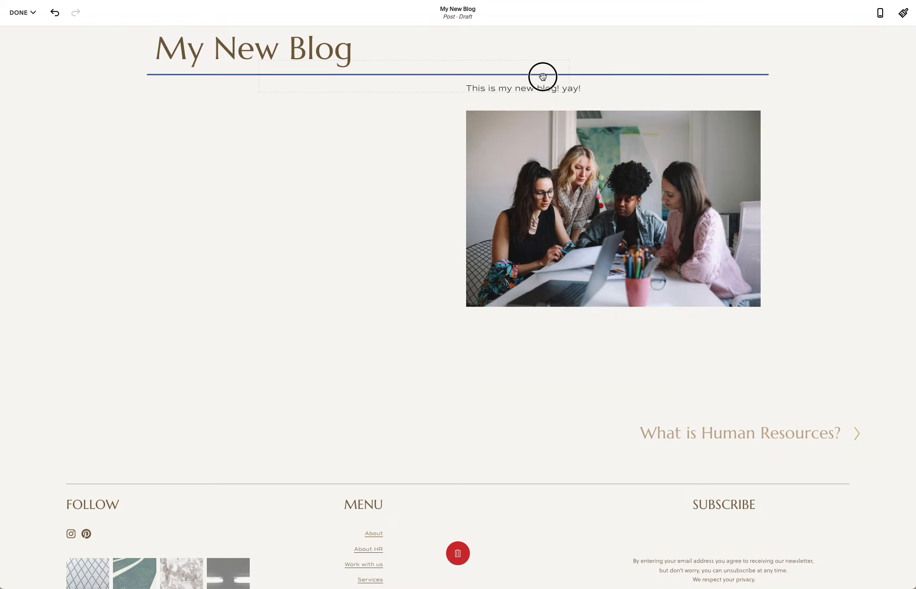
Step: Place the spacer to the left of the image only and narrow it so the image fills most of the row
left_click_drag(543, 77, 315, 267)
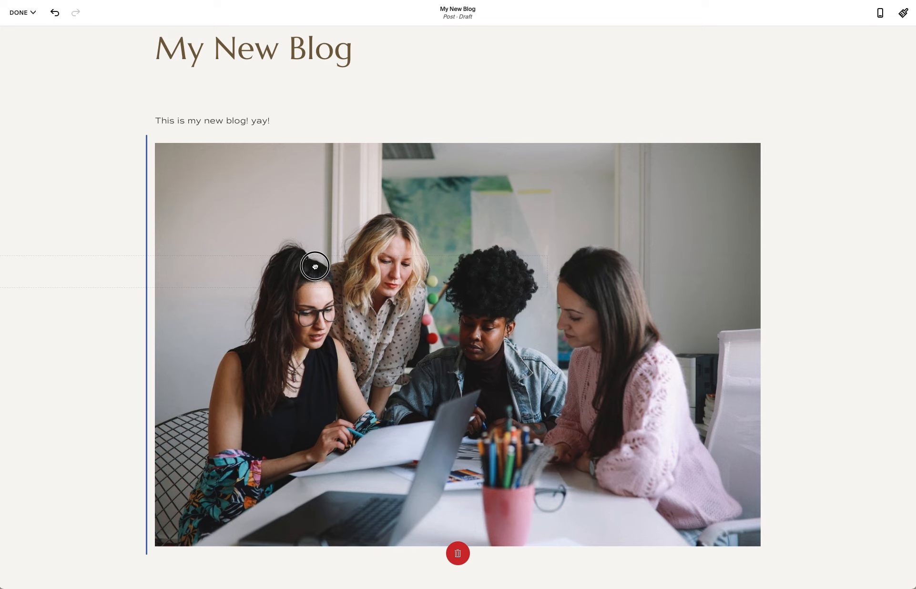
left_click_drag(315, 266, 315, 266)
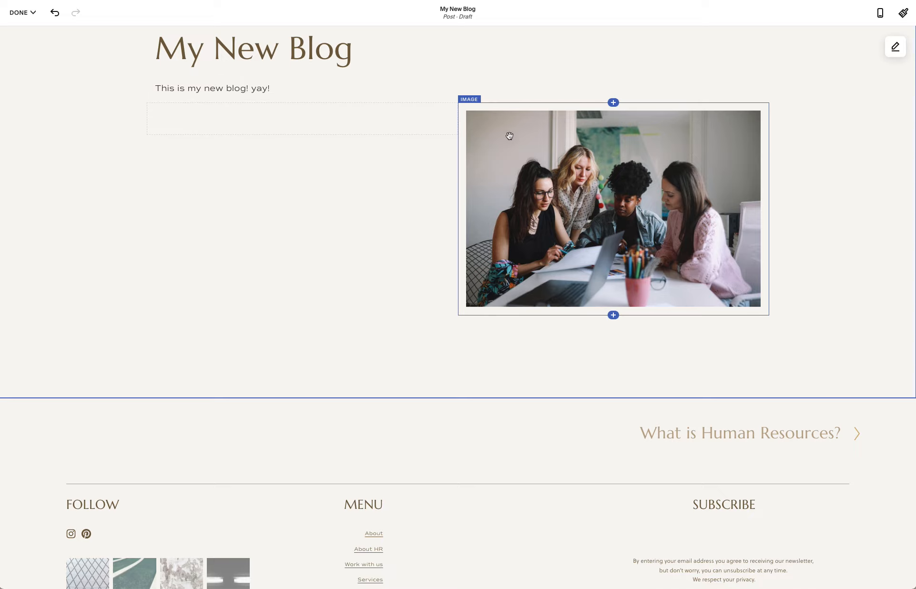
left_click_drag(457, 124, 469, 156)
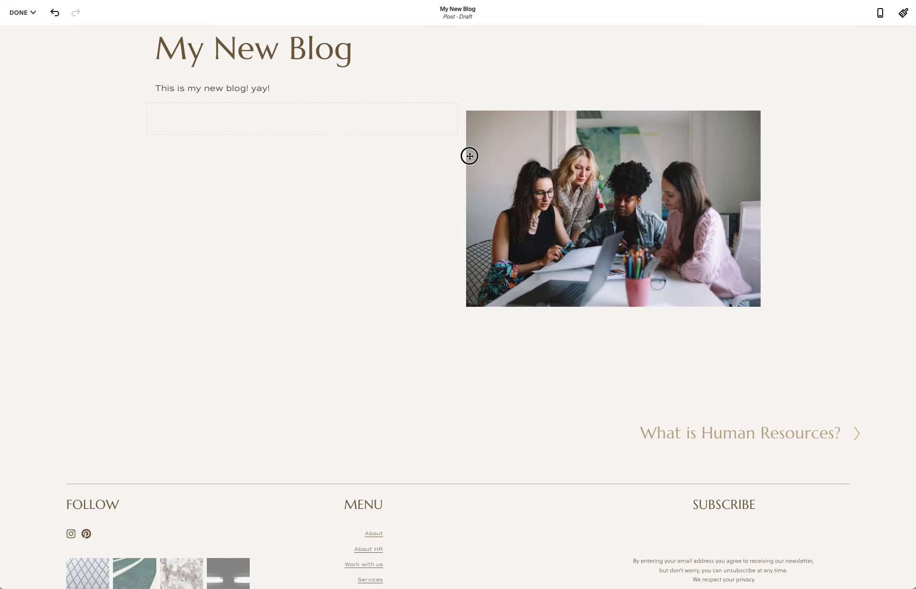
left_click_drag(459, 154, 496, 169)
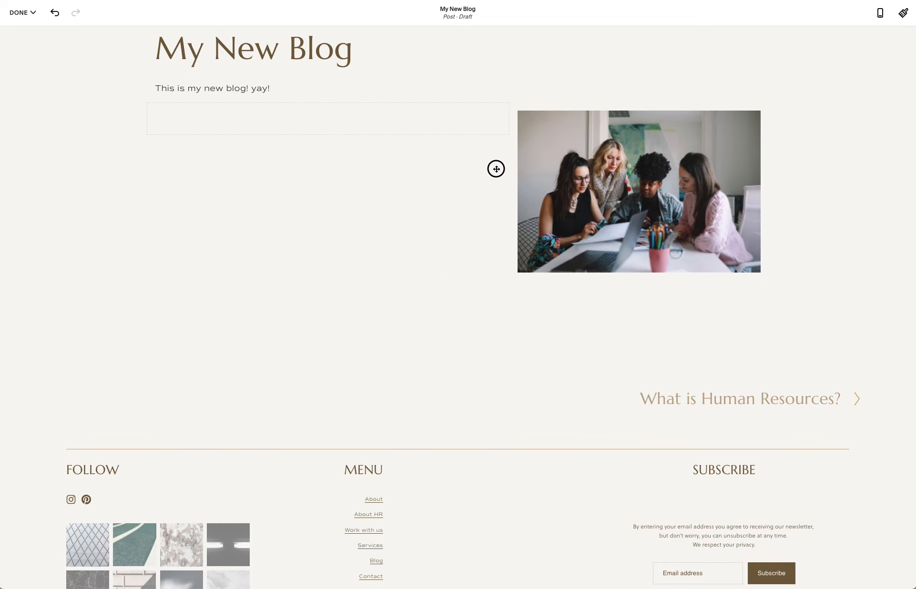
left_click_drag(493, 167, 196, 130)
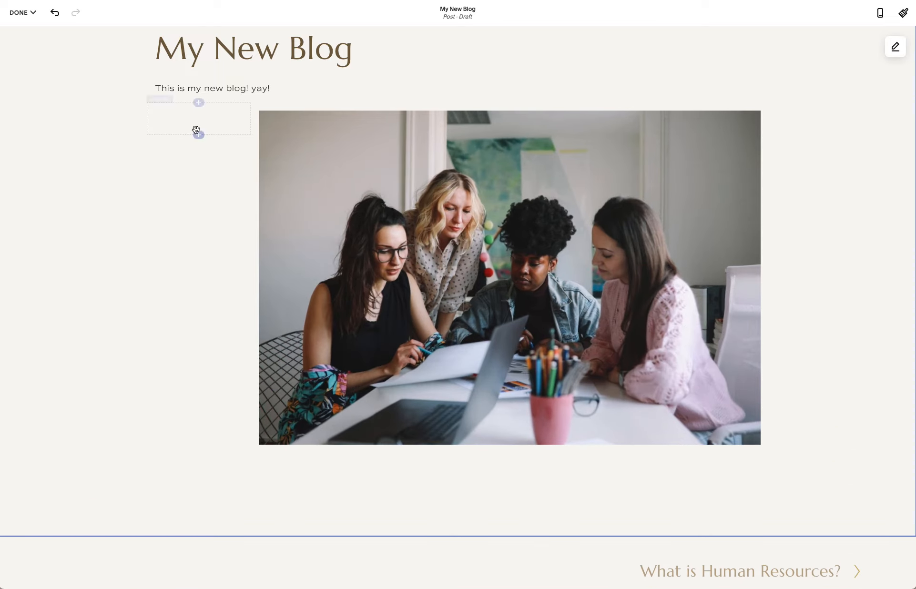
Step: Add a second spacer block under the first and move it to the right side of the image
left_click(198, 135)
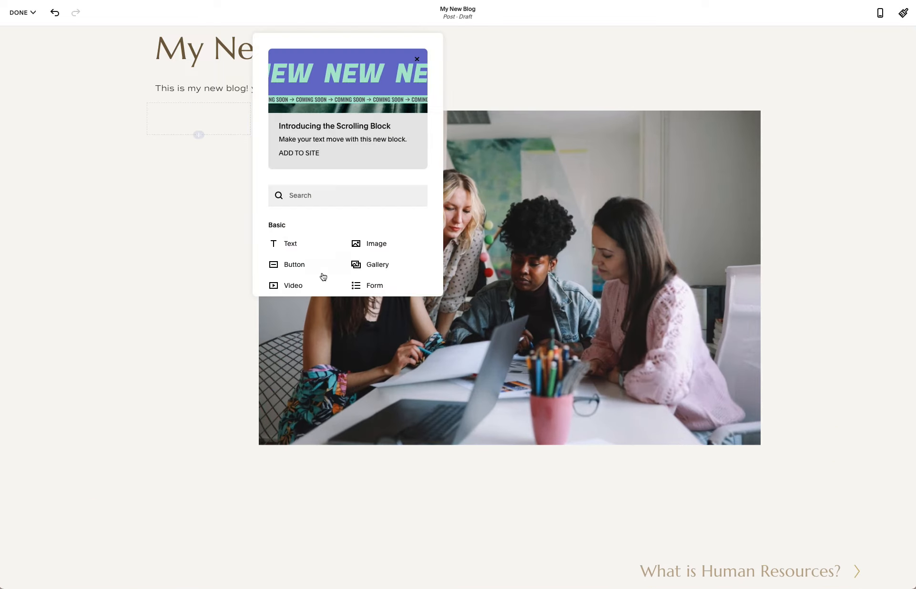
scroll(323, 276, "down", 2)
left_click(308, 246)
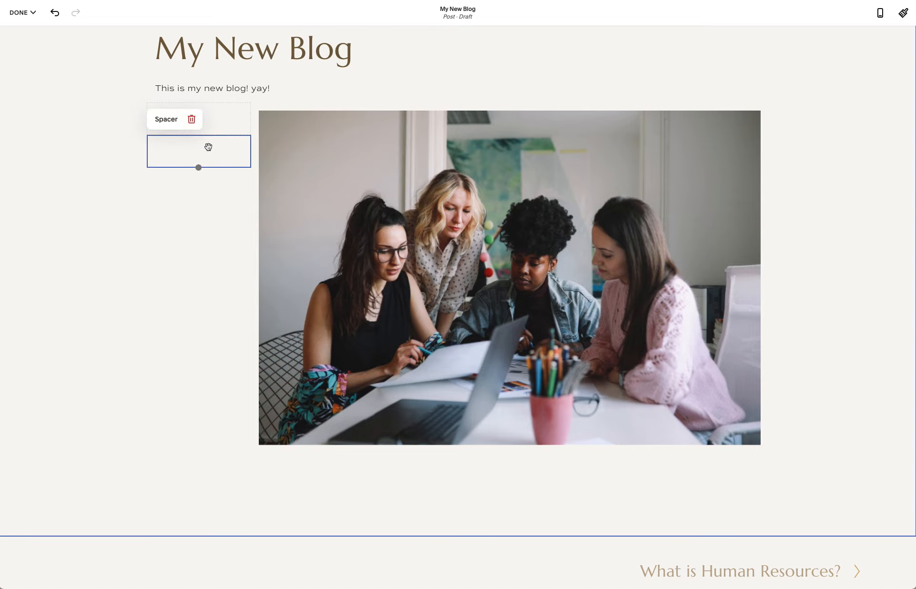
left_click_drag(208, 152, 764, 162)
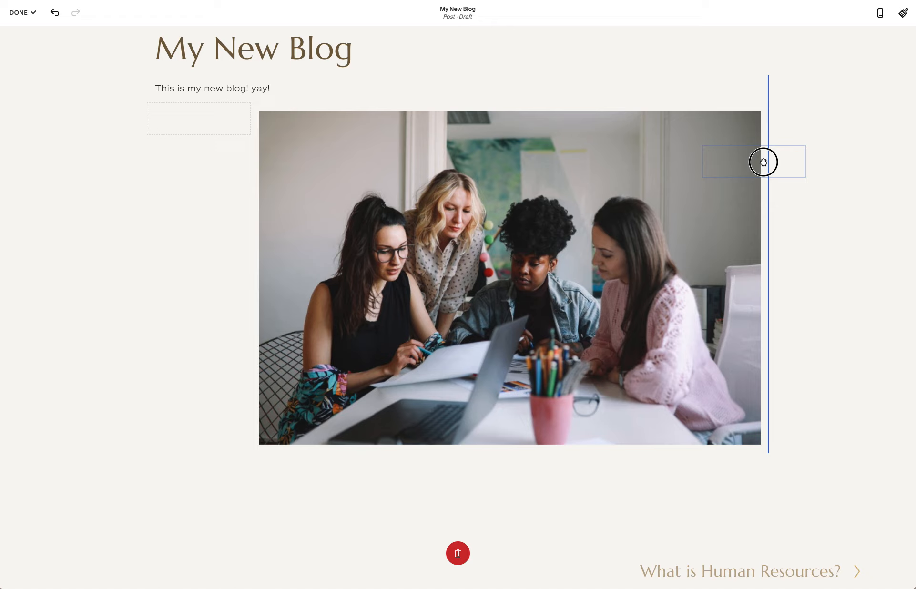
left_click_drag(764, 162, 699, 209)
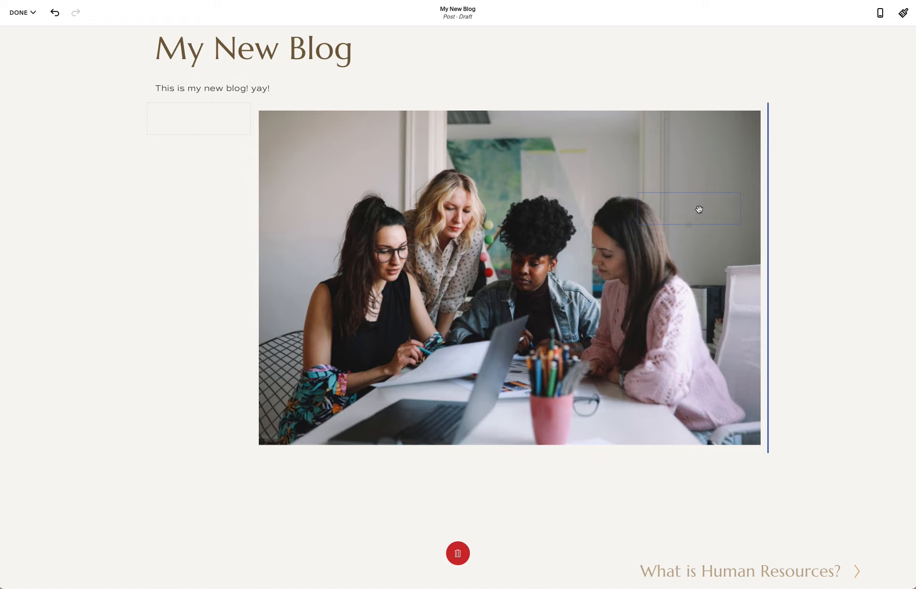
left_click_drag(699, 209, 699, 210)
Step: Give both side spacers equal width so the image is centred at about half the content width
left_click_drag(566, 124, 671, 131)
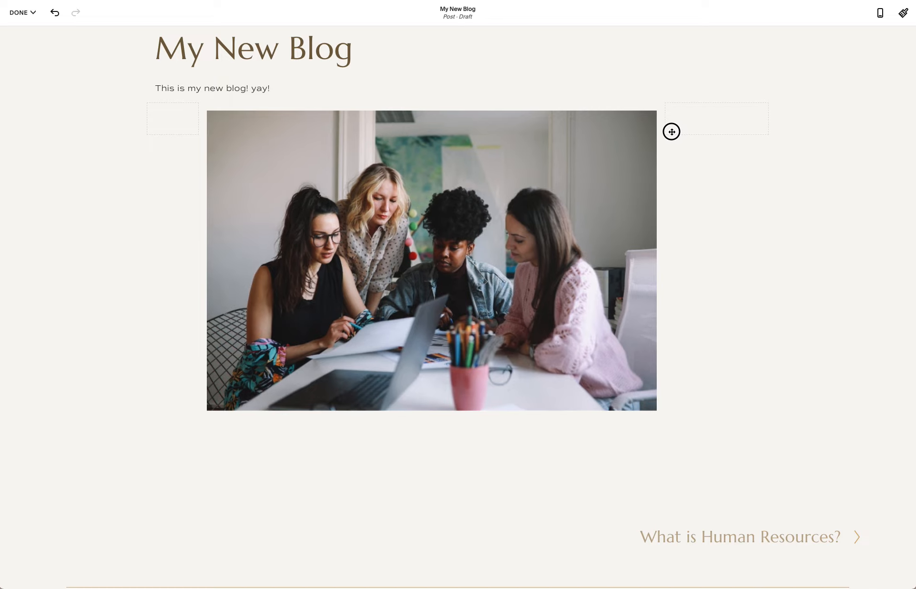
left_click(193, 122)
left_click_drag(196, 122, 250, 122)
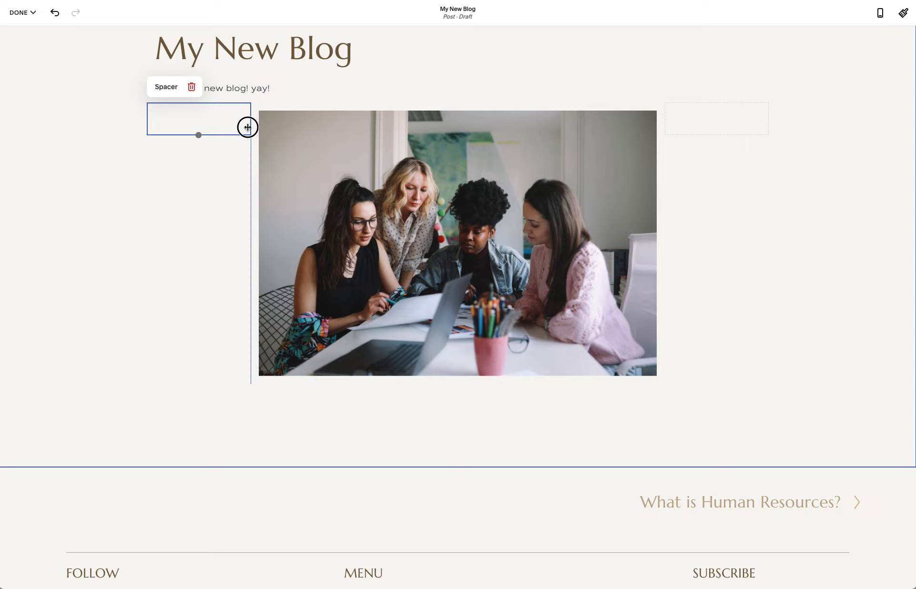
left_click_drag(247, 127, 298, 127)
left_click_drag(664, 127, 619, 131)
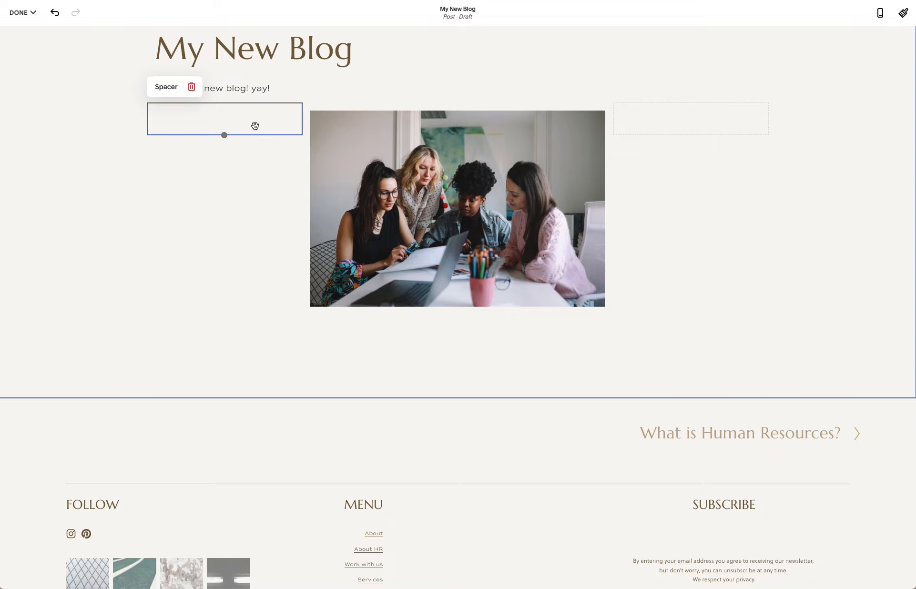
Step: Extend the body text above the image to four lines by repeating the sentence "This is my new blog! yay!"
triple_click(262, 92)
key("ctrl+c")
key("ctrl+v")
key("ctrl+v")
key("ctrl+v")
key("ctrl+v")
key("ctrl+v")
key("ctrl+v")
key("ctrl+v")
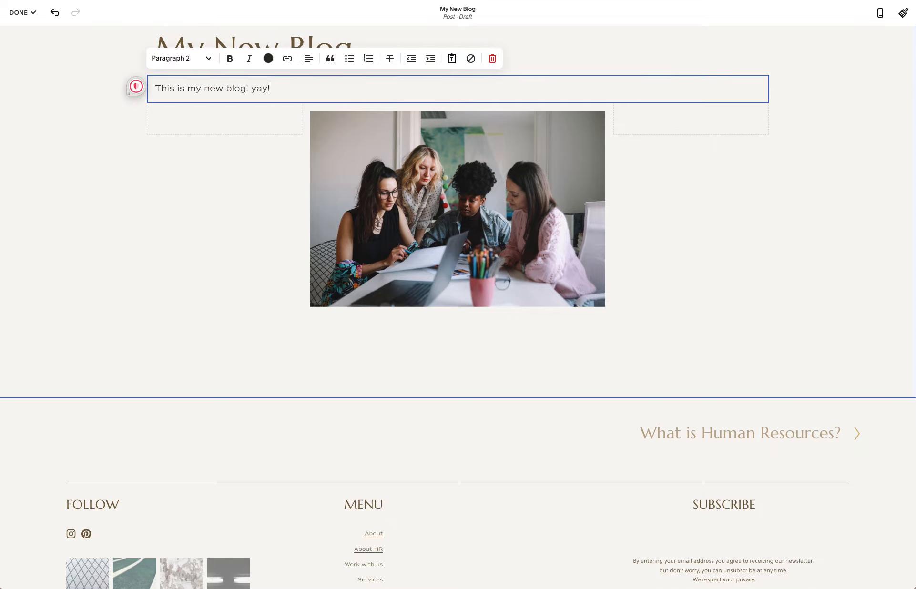
key("ctrl+v")
key("ctrl+v")
key("ctrl+v")
key("ctrl+v")
key("ctrl+v")
key("ctrl+v")
key("ctrl+v")
key("ctrl+v")
key("ctrl+v")
key("ctrl+v")
key("ctrl+v")
key("ctrl+v")
key("ctrl+v")
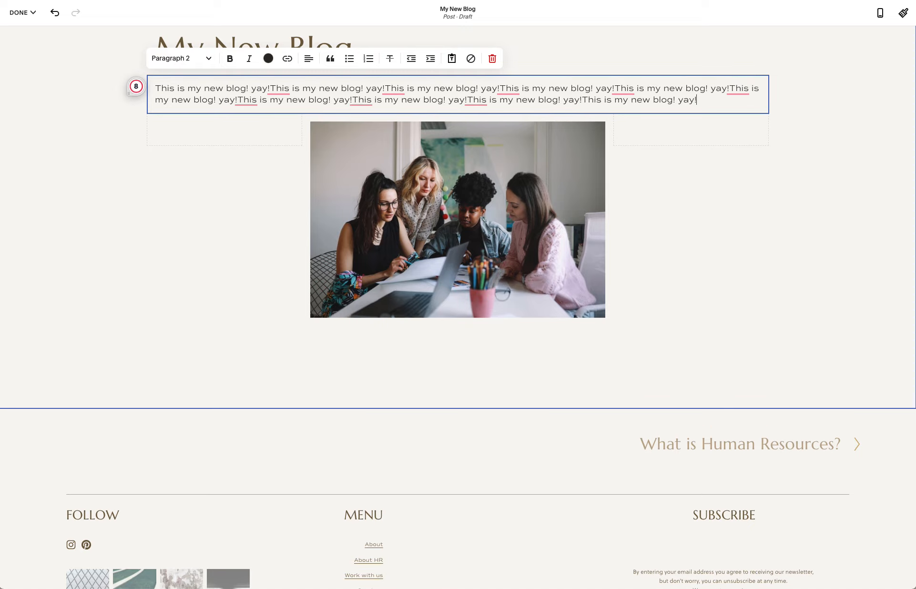
key("ctrl+v")
key("ctrl+v")
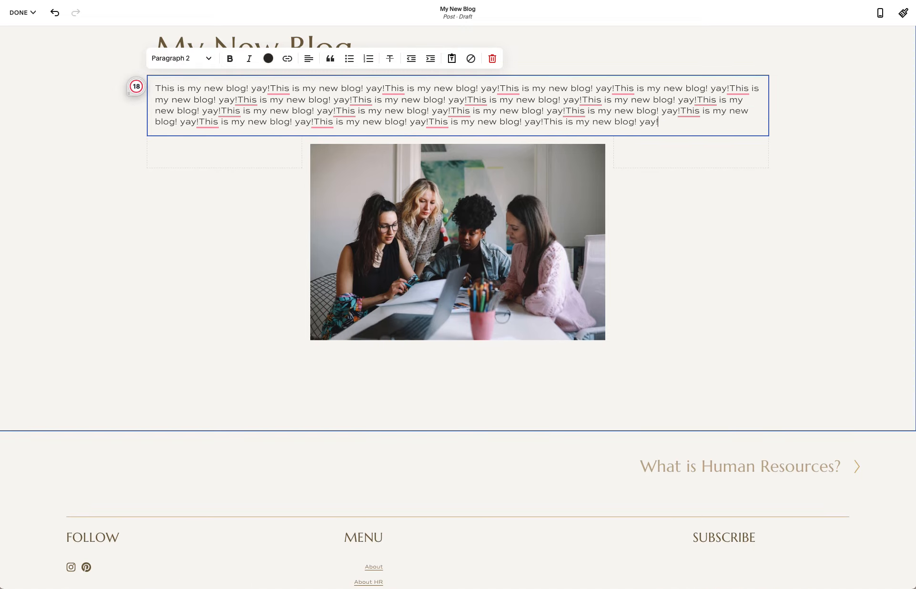
left_click(820, 221)
scroll(800, 186, "up", 1)
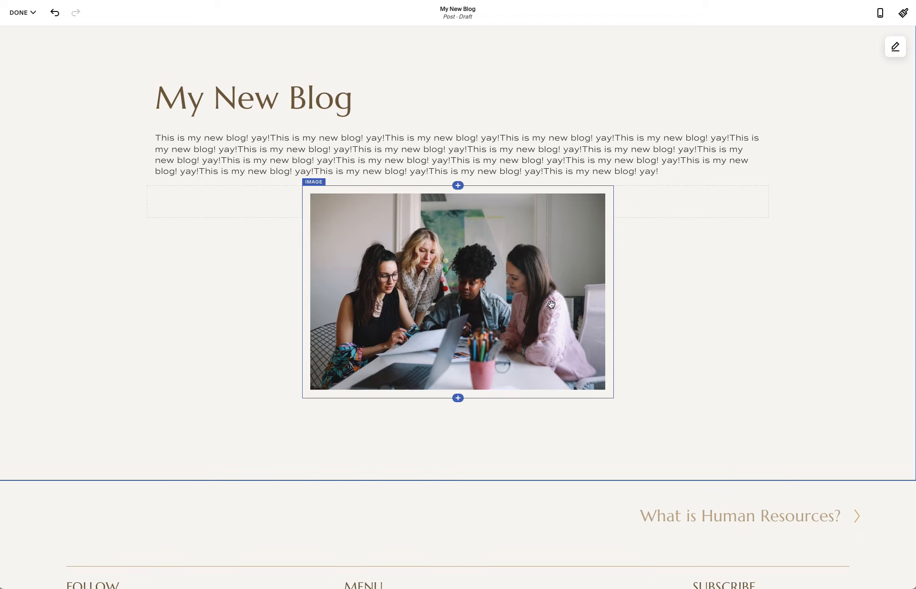
Step: Try a text block directly under the image within its column, and remove it
left_click(458, 398)
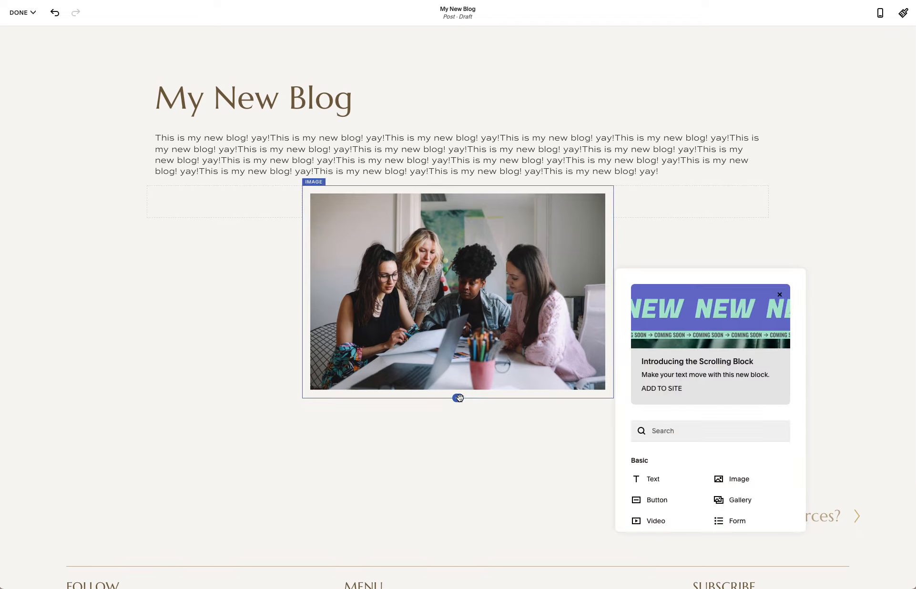
left_click(667, 485)
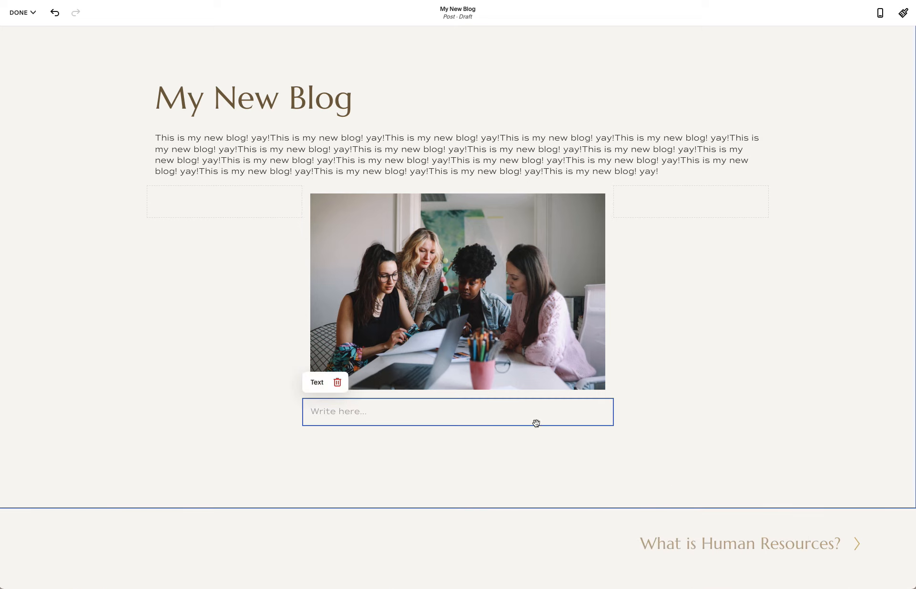
left_click_drag(530, 400, 458, 552)
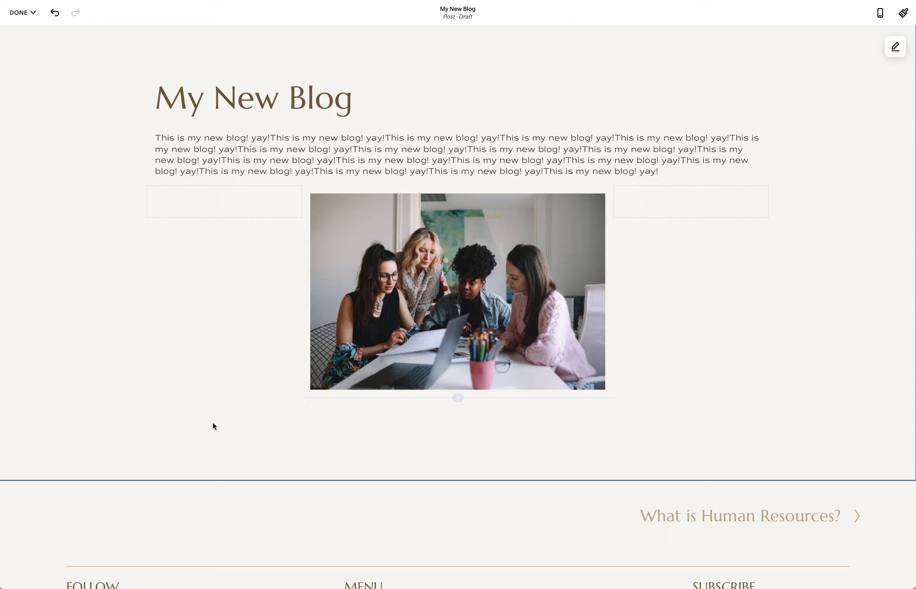
Step: Add a full-width text block below the image row and fill it with repeats of "This is my new blog! yay!"
left_click(138, 399)
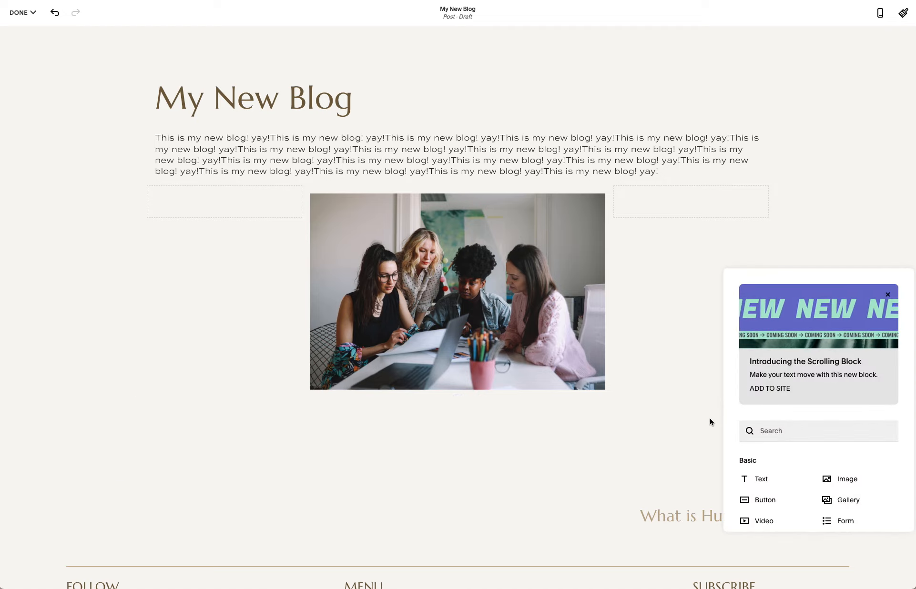
left_click(773, 480)
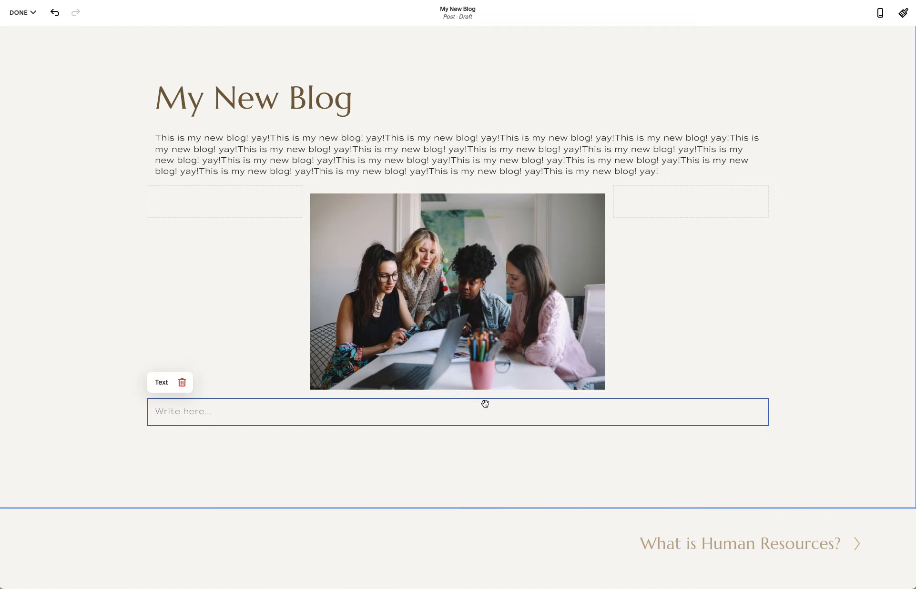
left_click(473, 414)
key("ctrl+v")
key("ctrl+v")
key("ctrl+v")
key("ctrl+v")
key("ctrl+v")
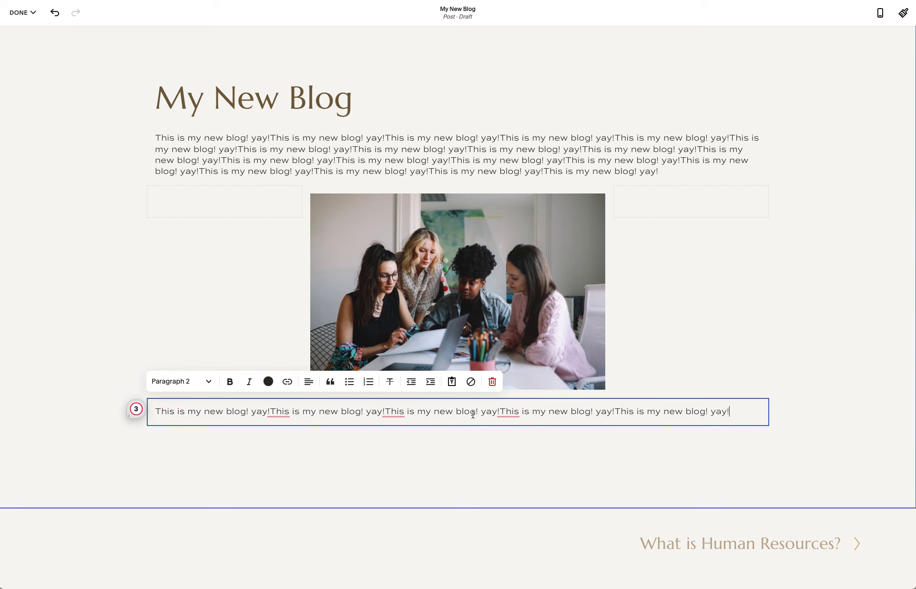
key("ctrl+v")
key("ctrl+v")
key("ctrl+v")
key("ctrl+v")
key("ctrl+v")
key("ctrl+v")
key("ctrl+v")
key("ctrl+v")
key("ctrl+v")
key("ctrl+v")
key("ctrl+v")
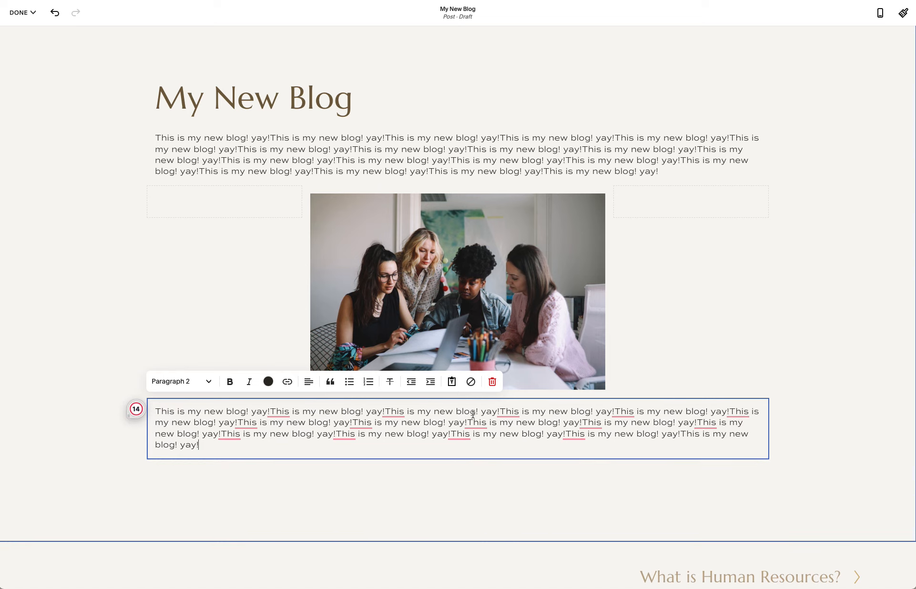
left_click(844, 368)
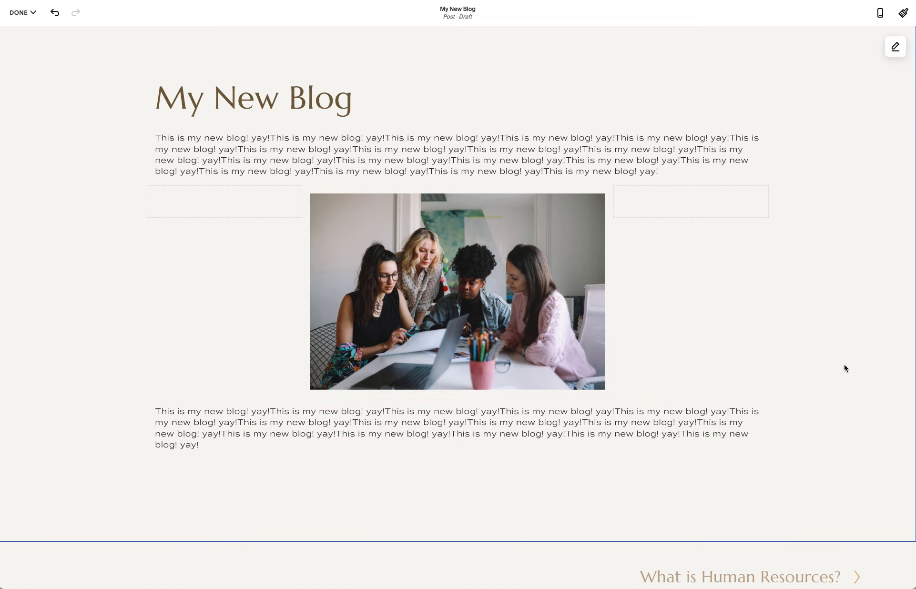
Step: Shrink the image by adjusting its column edges and delete the spacer on its left
left_click(471, 331)
left_click_drag(302, 207, 156, 232)
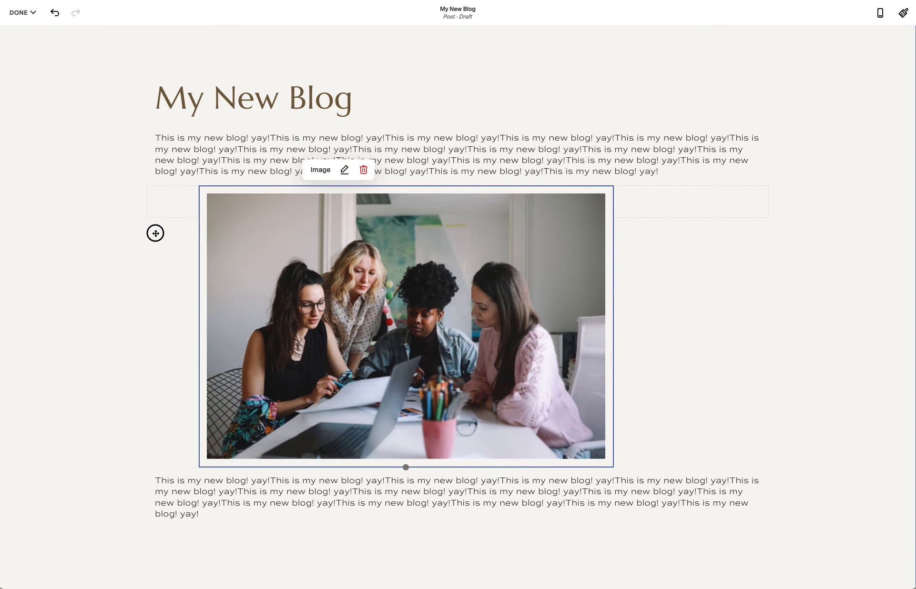
left_click_drag(614, 206, 372, 212)
left_click(179, 196)
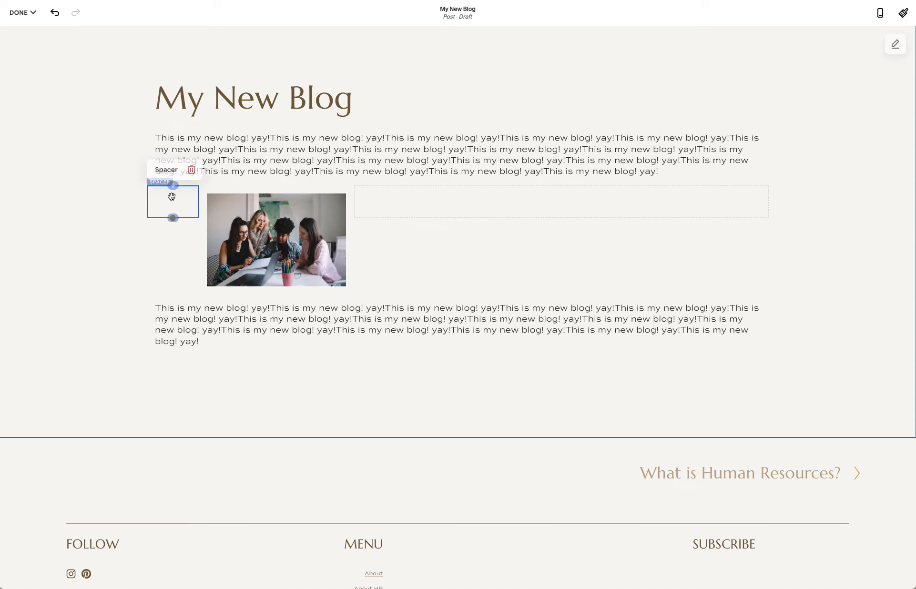
left_click(191, 169)
left_click(521, 323)
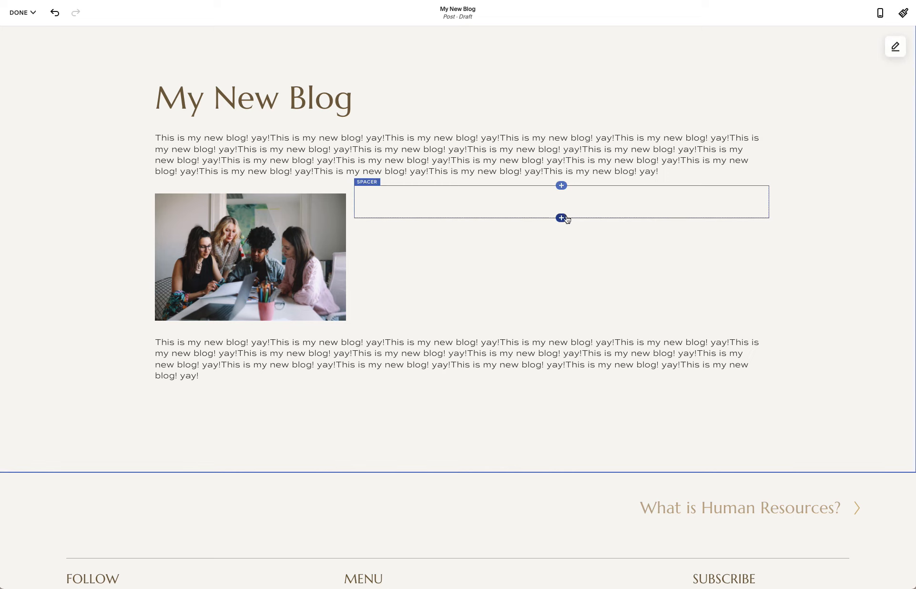
Step: Replace the remaining spacer with an empty image block and make the two side-by-side images equally wide
left_click(561, 219)
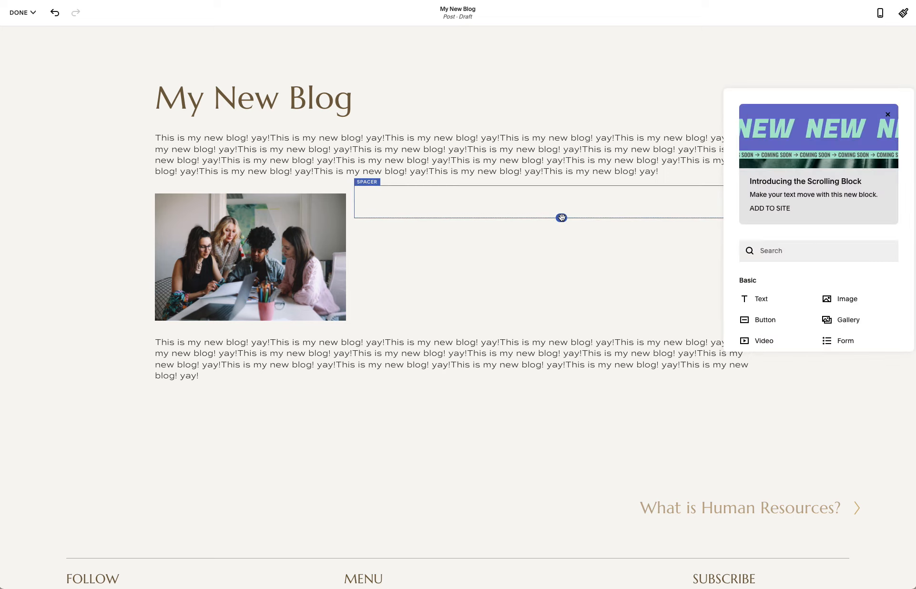
scroll(804, 295, "down", 1)
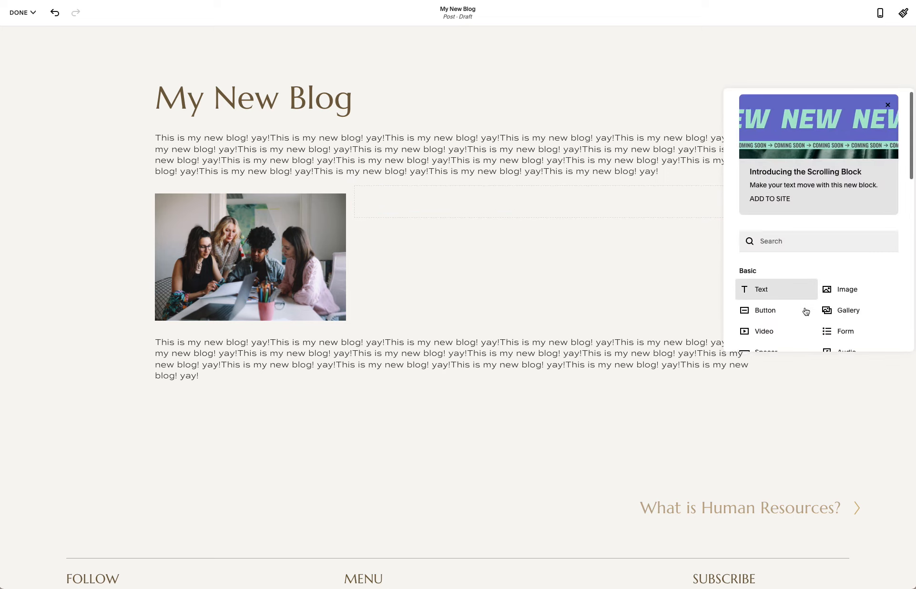
left_click(844, 284)
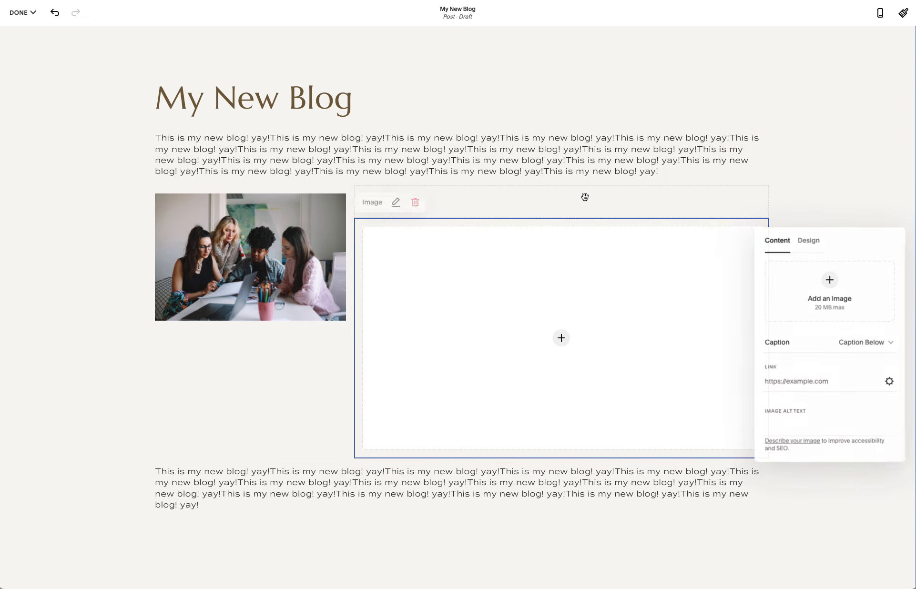
left_click(583, 196)
left_click(525, 197)
left_click(398, 169)
left_click(510, 323)
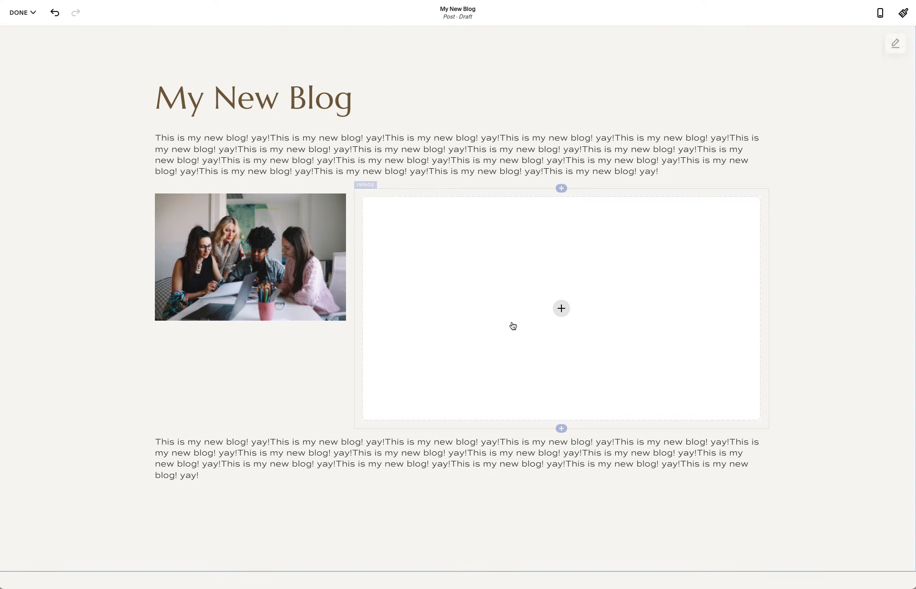
left_click_drag(349, 304, 446, 305)
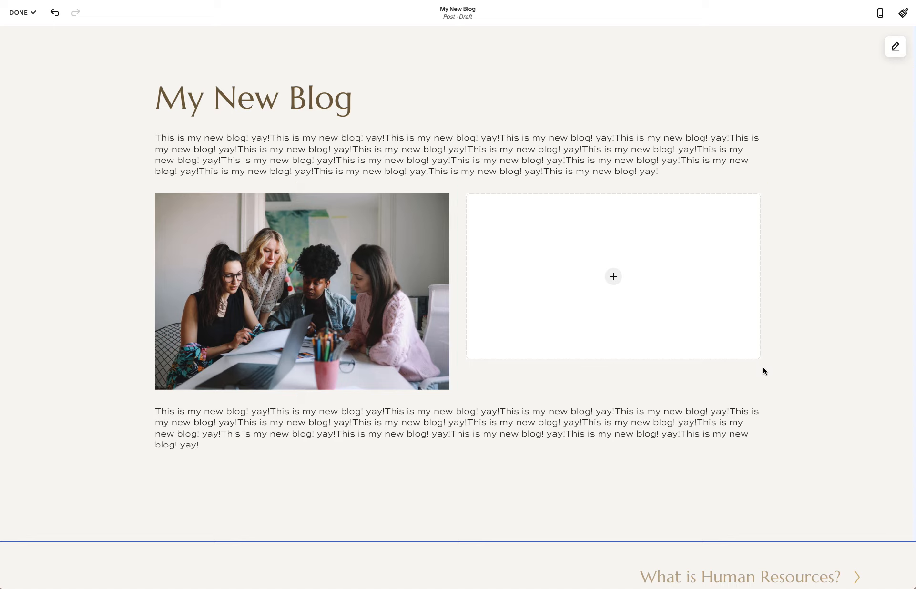
left_click(346, 265)
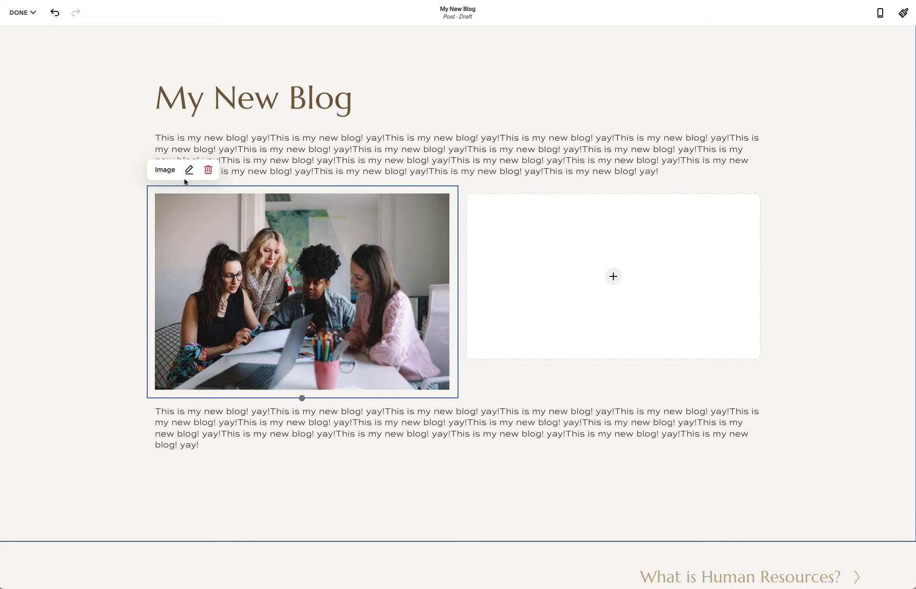
left_click(582, 294)
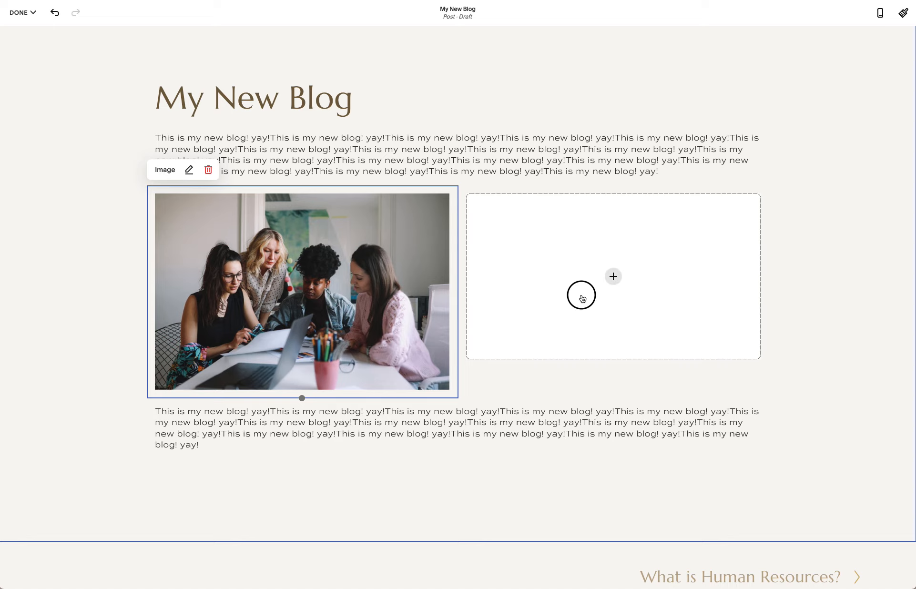
left_click(511, 374)
scroll(651, 424, "down", 1)
scroll(651, 424, "down", 5)
scroll(651, 423, "up", 8)
scroll(651, 424, "down", 3)
scroll(651, 424, "down", 1)
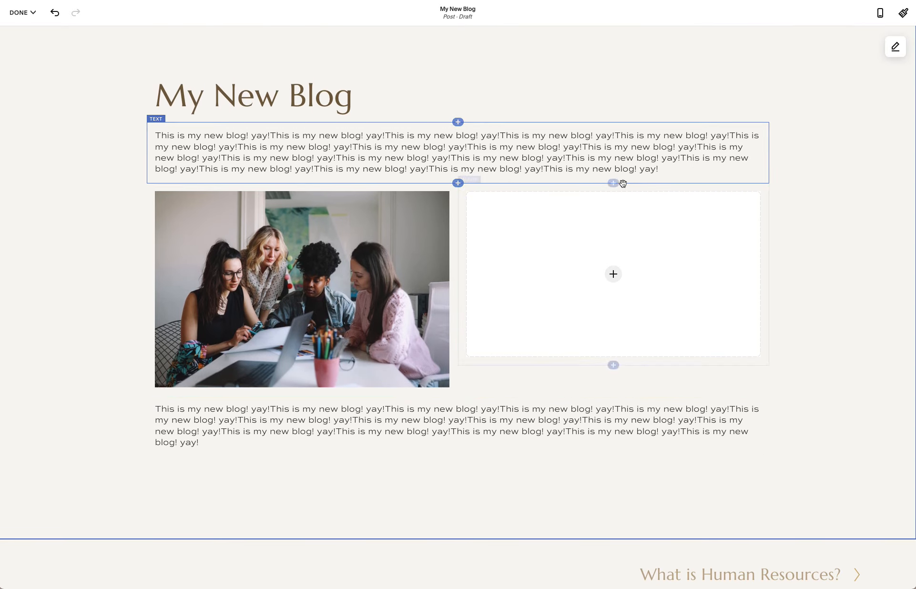
Step: Try repositioning the empty image block and the photo, including beside the opening text, and place the photo full width below that text
left_click_drag(526, 230, 173, 306)
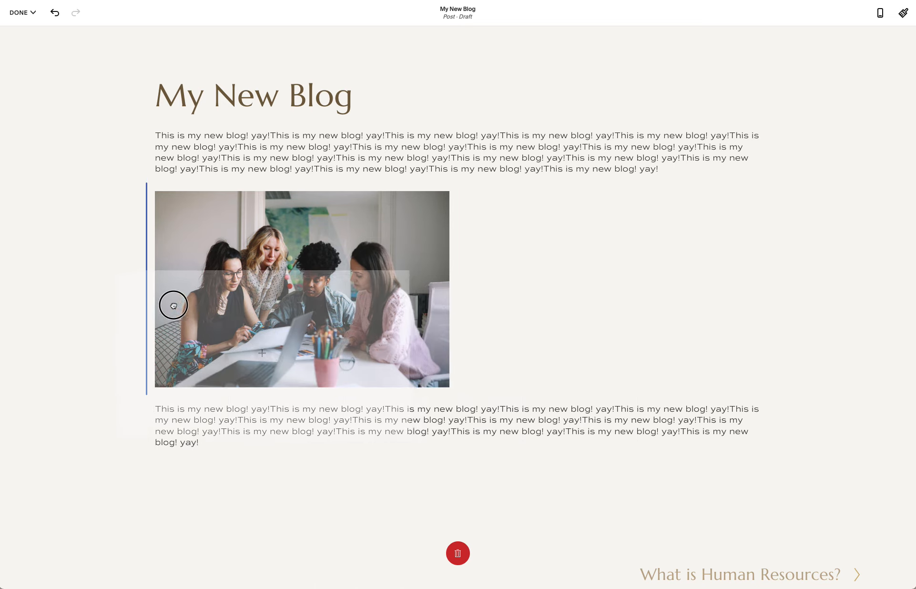
left_click_drag(173, 306, 117, 312)
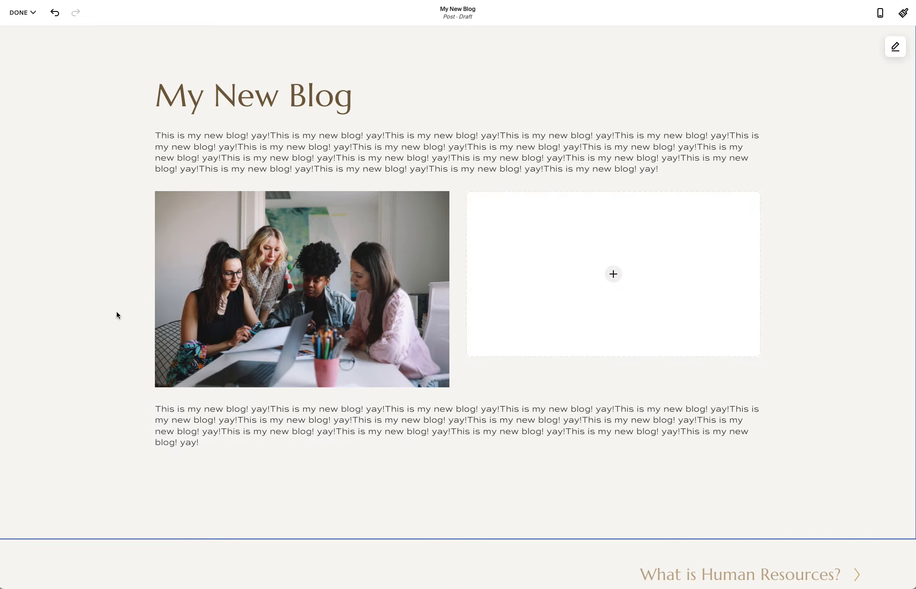
left_click_drag(411, 237, 123, 213)
left_click_drag(260, 220, 164, 140)
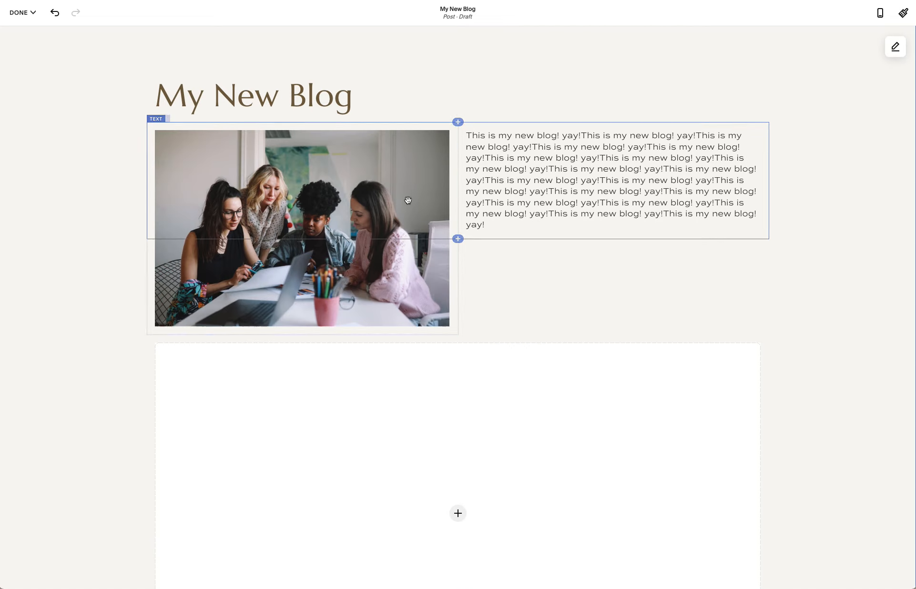
left_click_drag(354, 231, 532, 348)
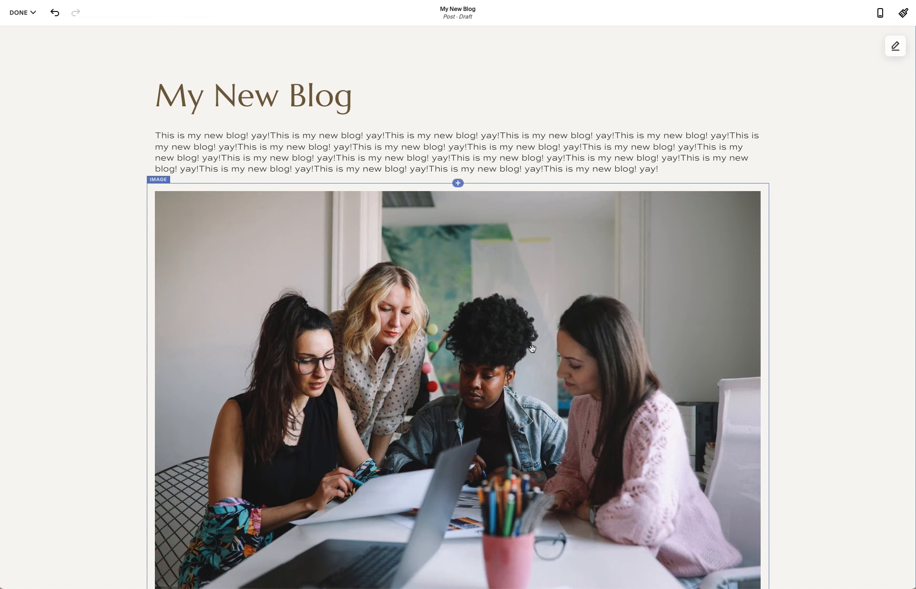
Step: Delete the empty image block, the lower text block and the group photo from the post
scroll(470, 205, "down", 10)
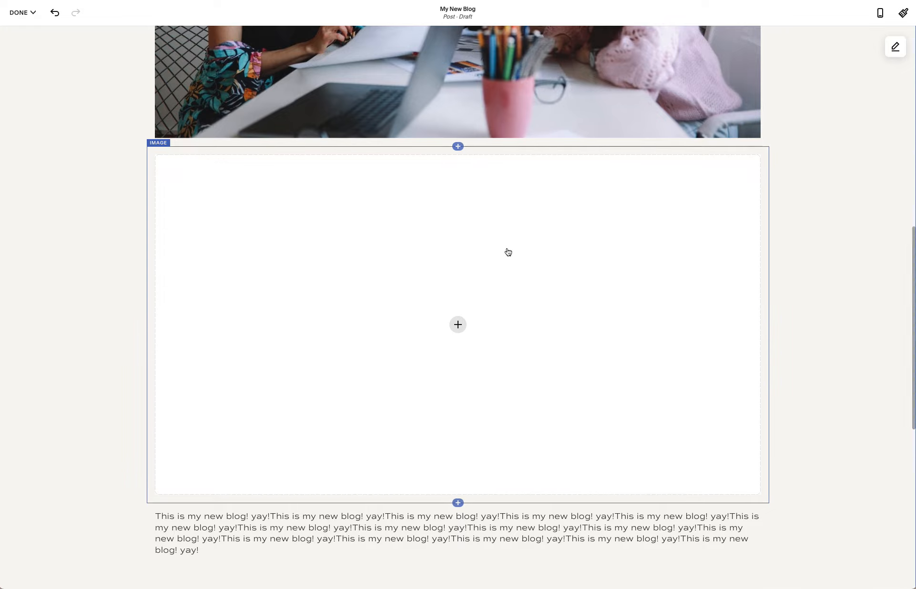
left_click_drag(621, 461, 456, 554)
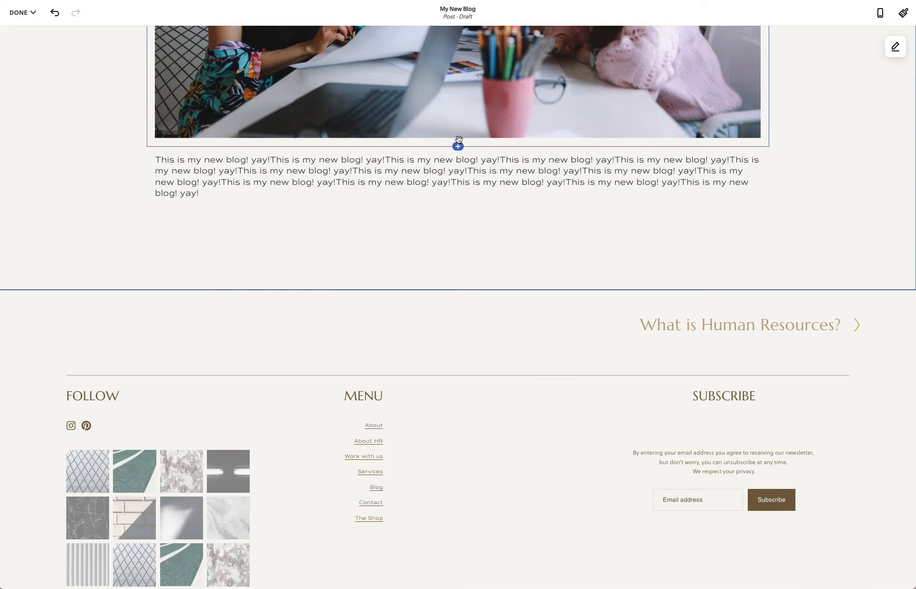
left_click(459, 153)
left_click(497, 151)
left_click_drag(464, 272, 458, 553)
scroll(420, 178, "up", 5)
scroll(419, 178, "up", 2)
left_click(533, 105)
scroll(533, 106, "up", 2)
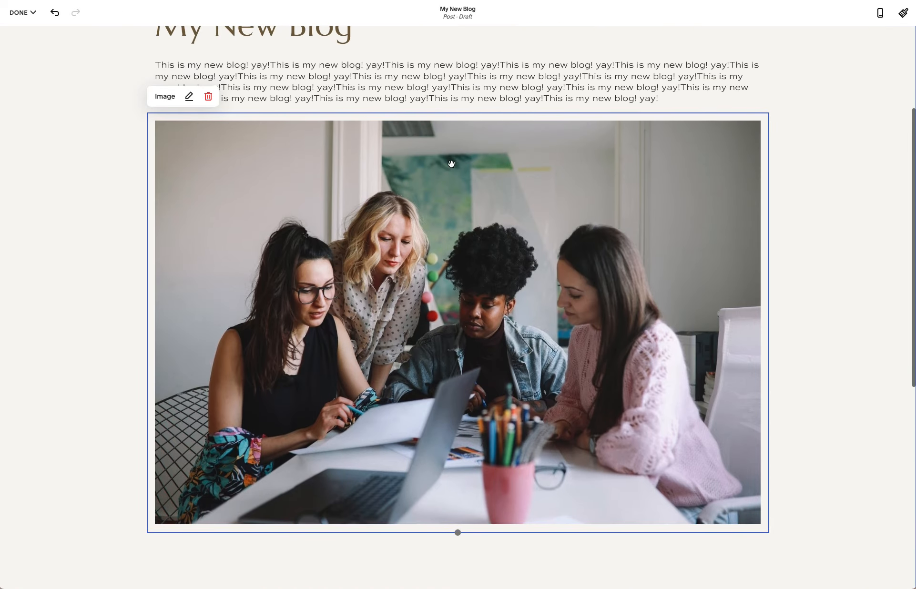
left_click(208, 96)
left_click(510, 324)
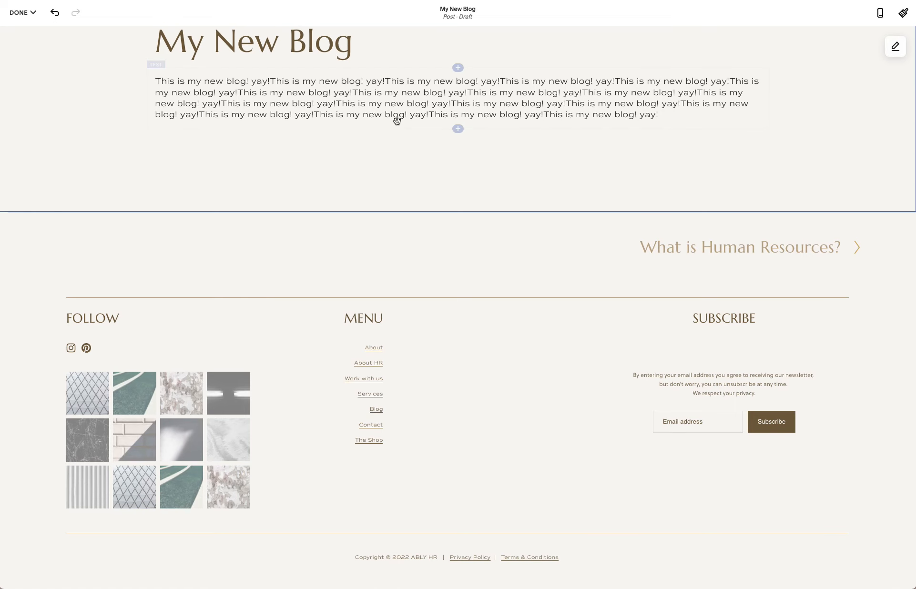
Step: Save the post with only its title and opening text block, leaving it as a draft
left_click(373, 211)
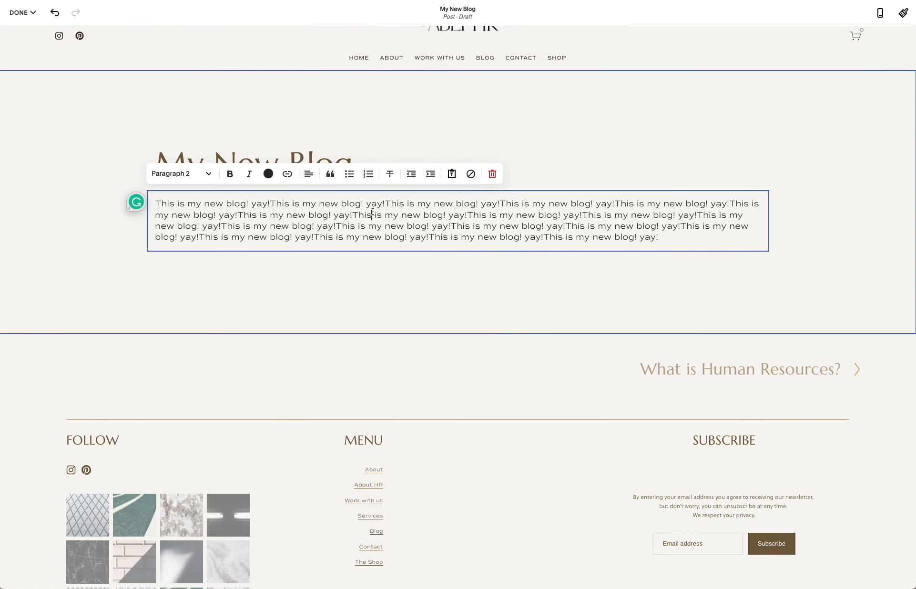
left_click(162, 279)
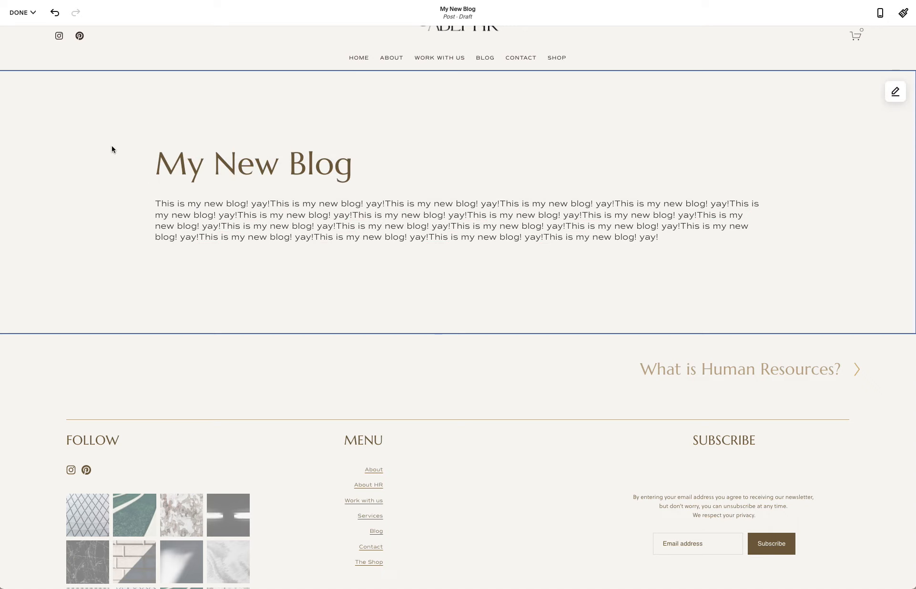
left_click(25, 14)
mouse_move(26, 18)
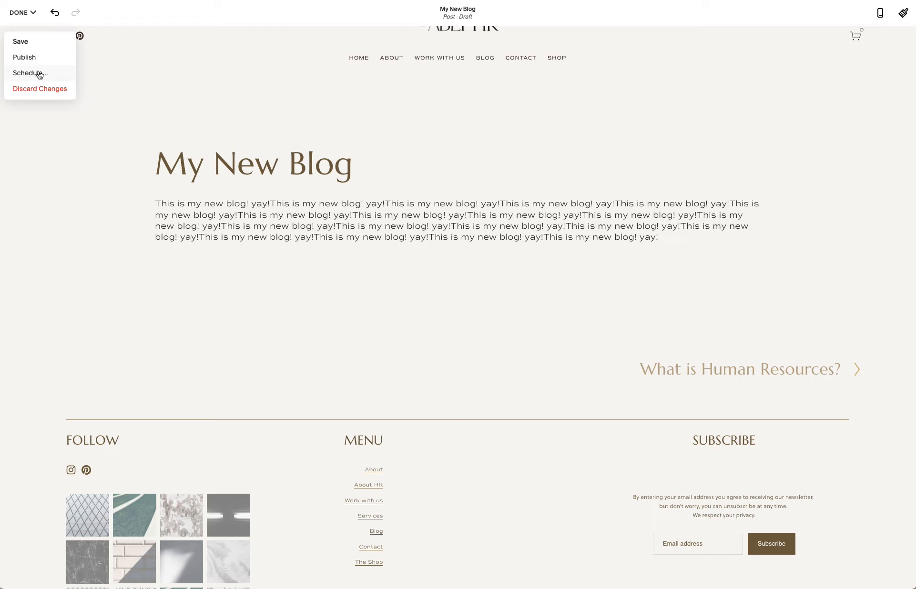
left_click(30, 48)
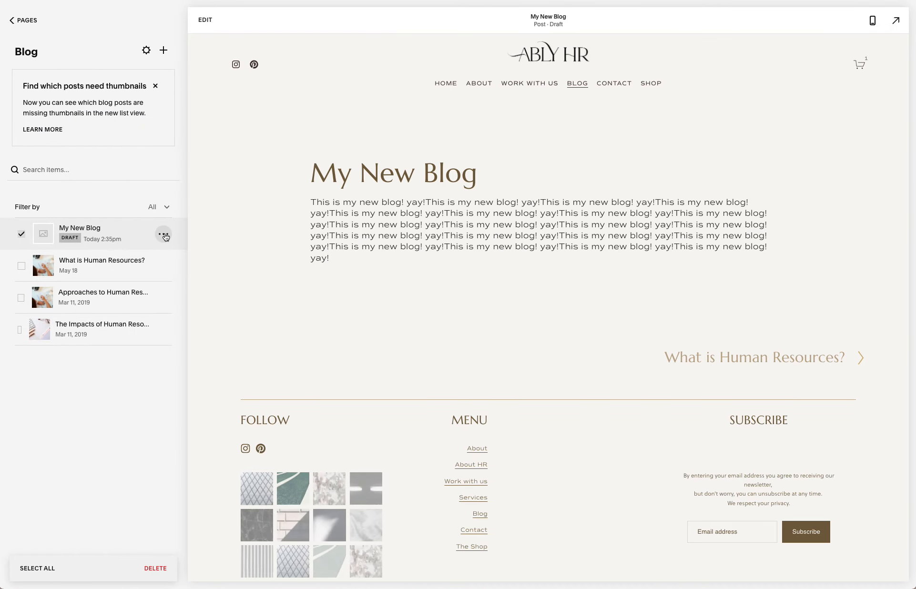
Step: Add 23.jpg as the featured image in the settings of the My New Blog post
left_click(164, 234)
left_click(169, 256)
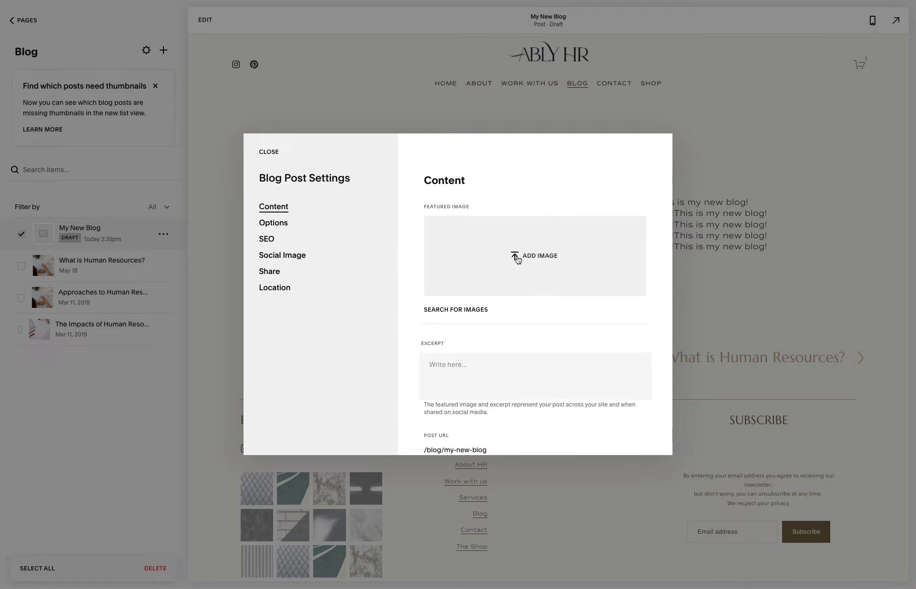
left_click(533, 251)
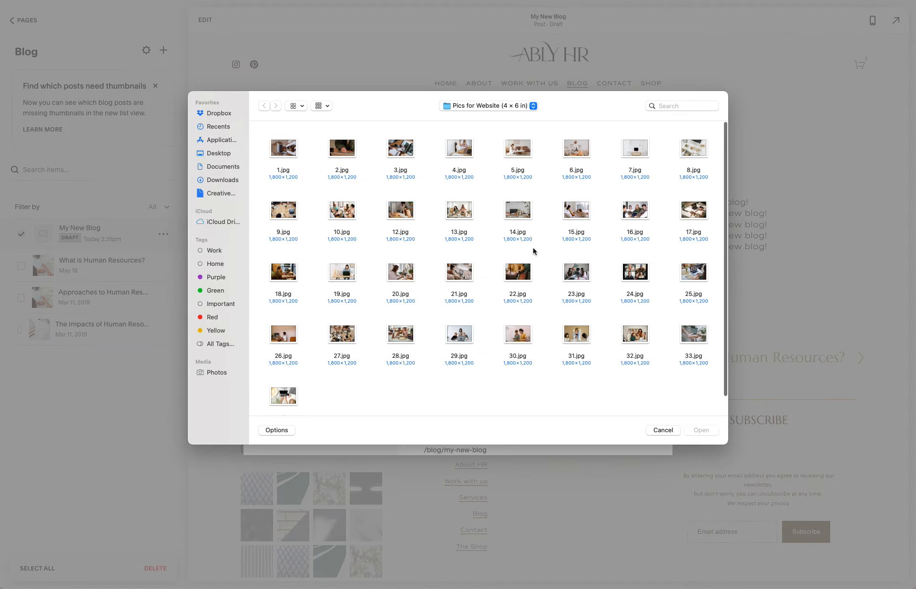
double_click(579, 271)
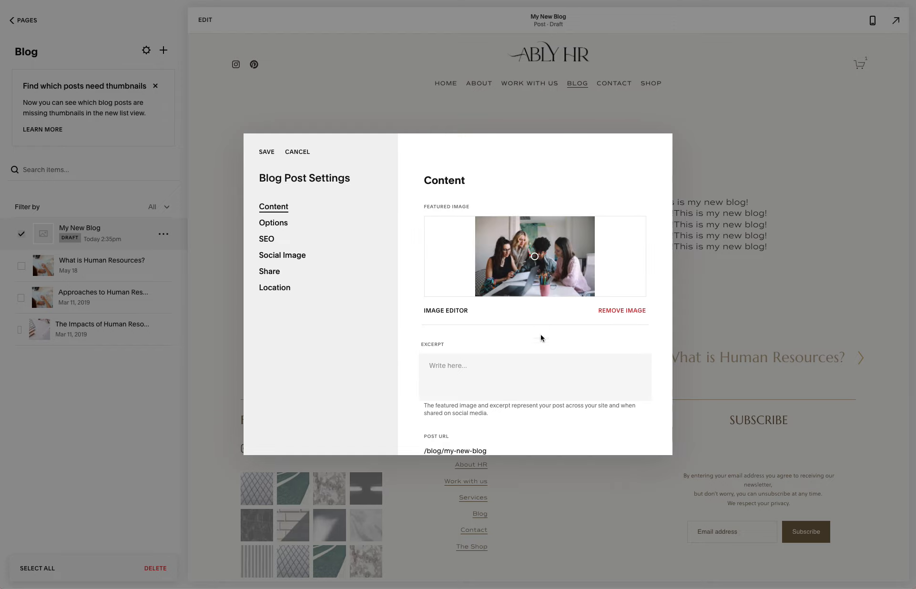
Step: Review the post's excerpt, URL and author settings, its category options, and its featured image
left_click(530, 368)
scroll(527, 372, "down", 1)
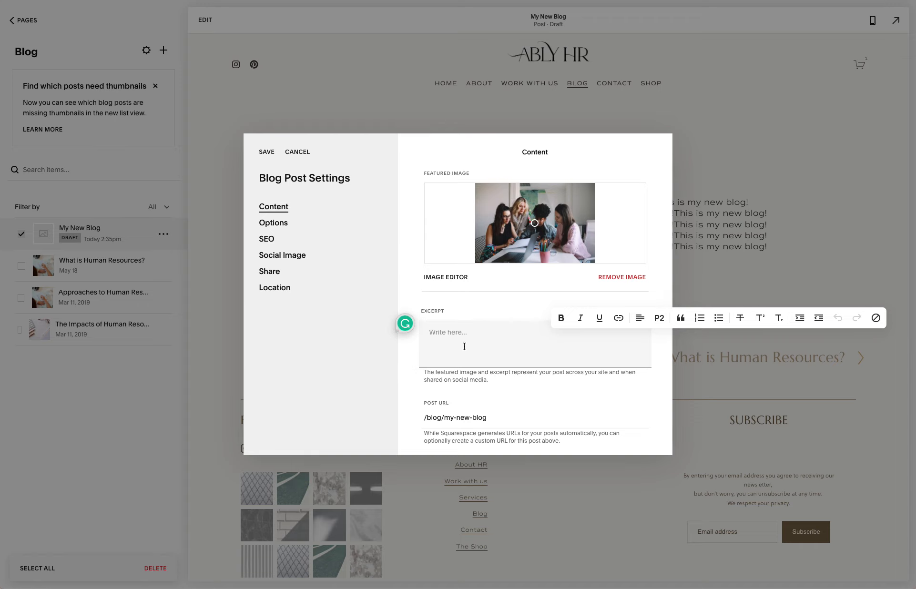
scroll(464, 346, "down", 5)
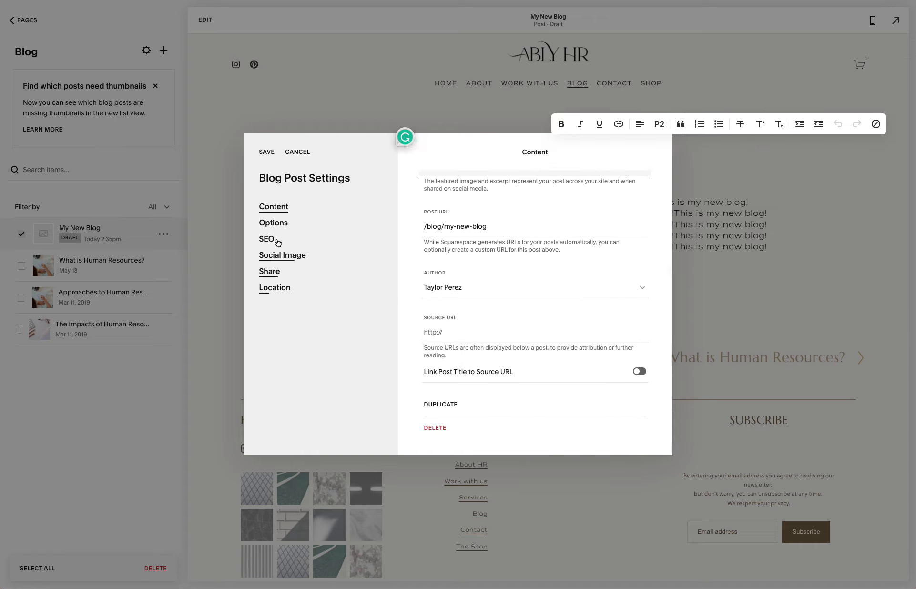
left_click(273, 224)
left_click(516, 260)
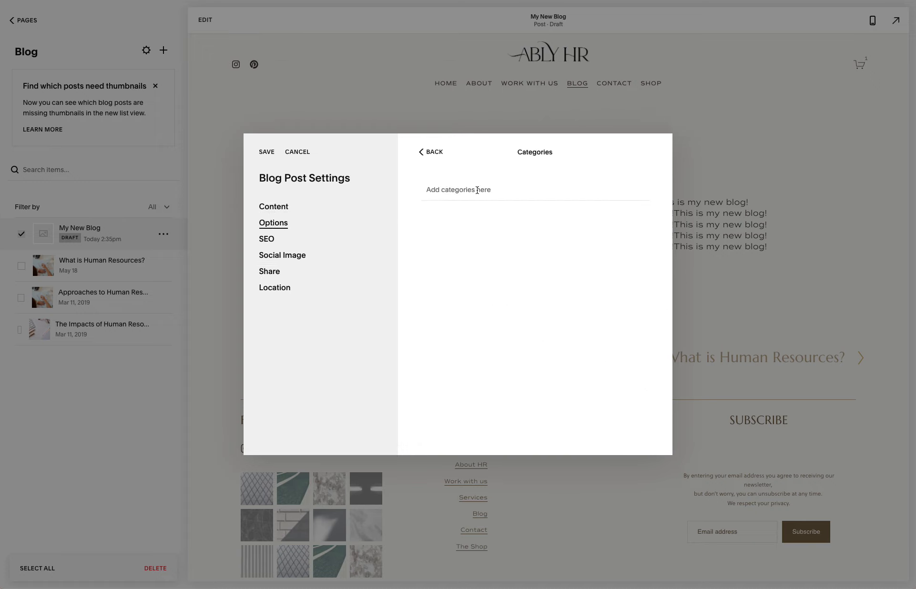
left_click(272, 208)
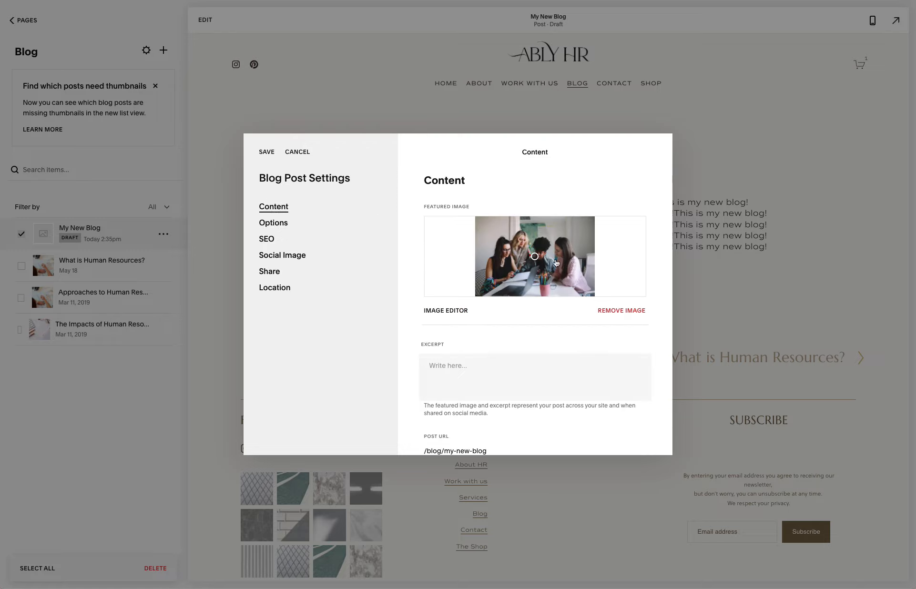
Step: Assign the existing categories Leadership and Human Resources to the post and save its settings
left_click(277, 227)
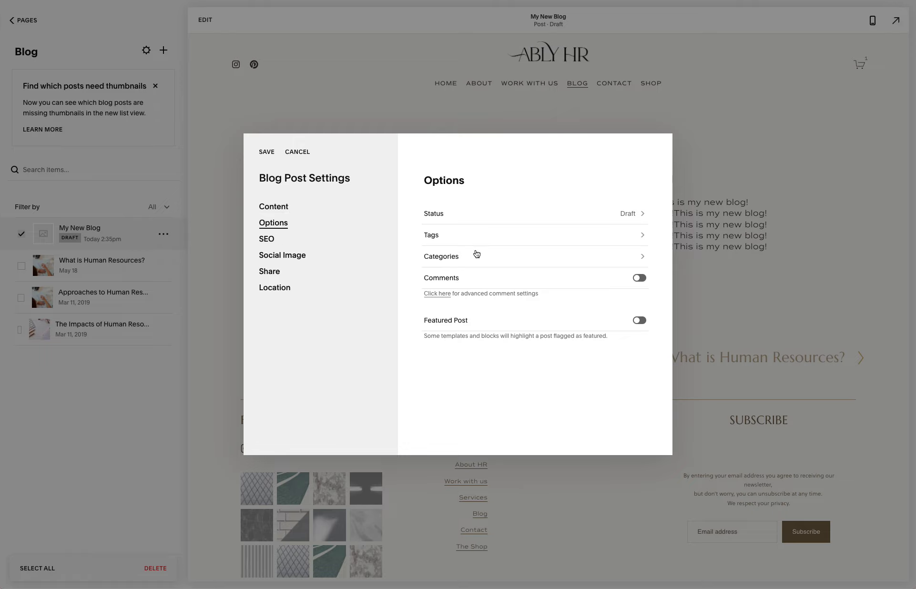
left_click(490, 254)
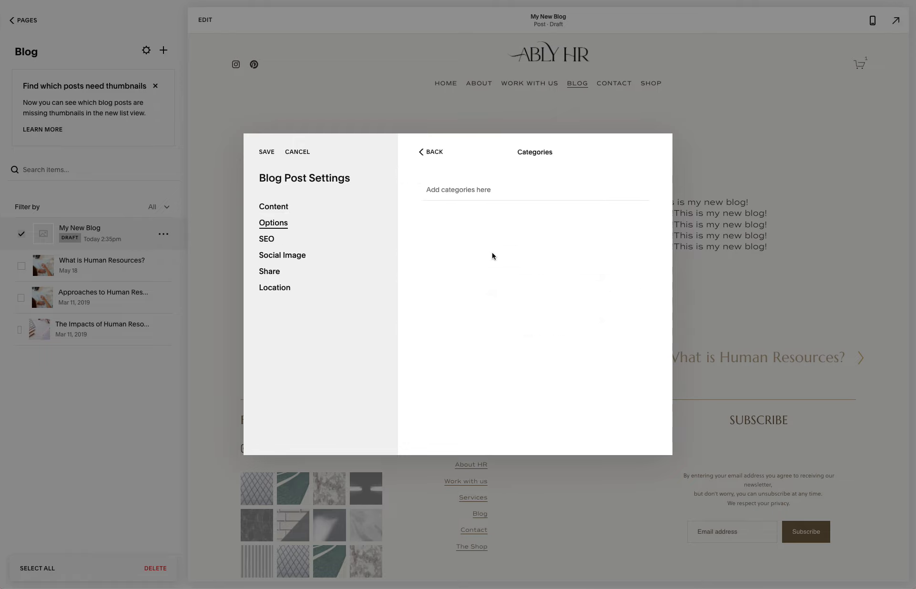
left_click(460, 192)
type("leade")
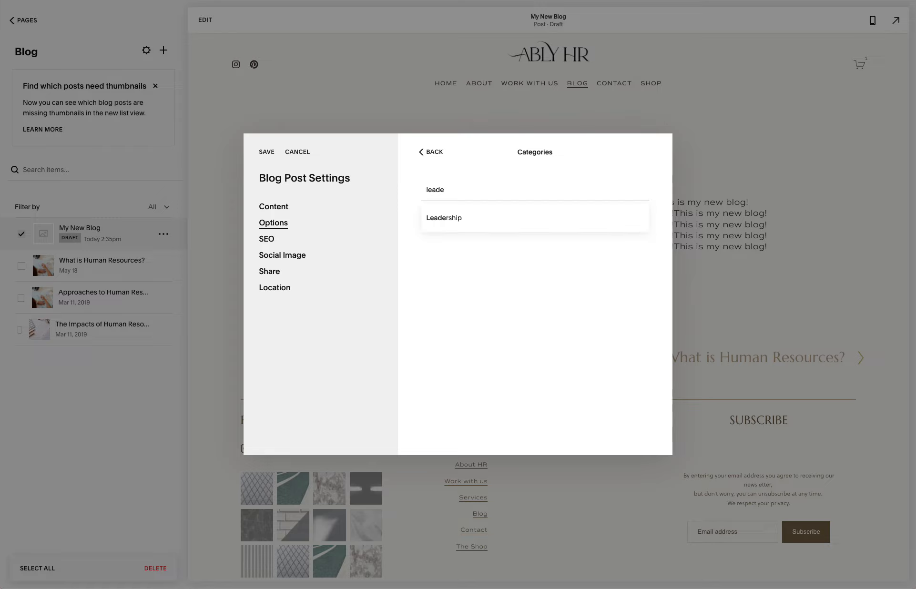
left_click(455, 217)
type("human")
left_click(468, 237)
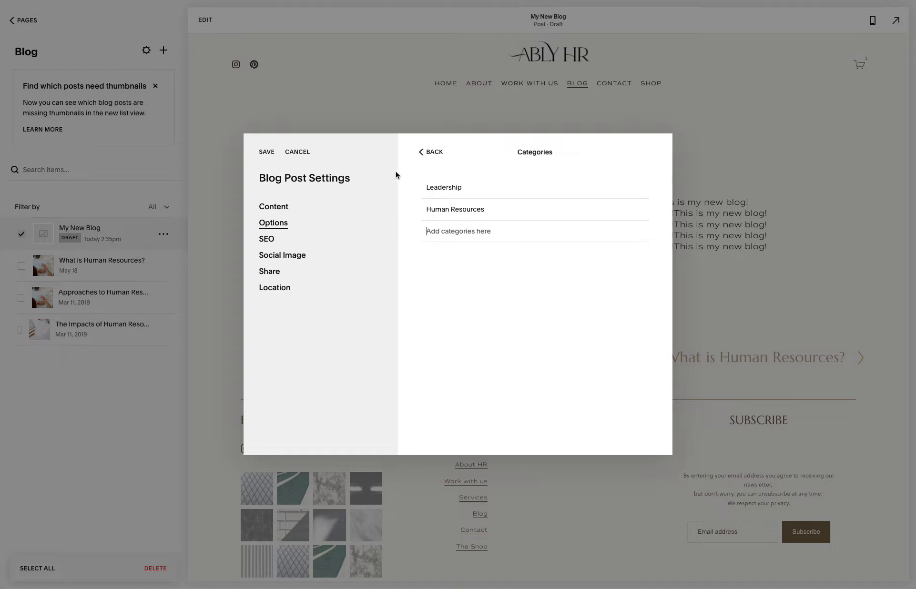
left_click(266, 152)
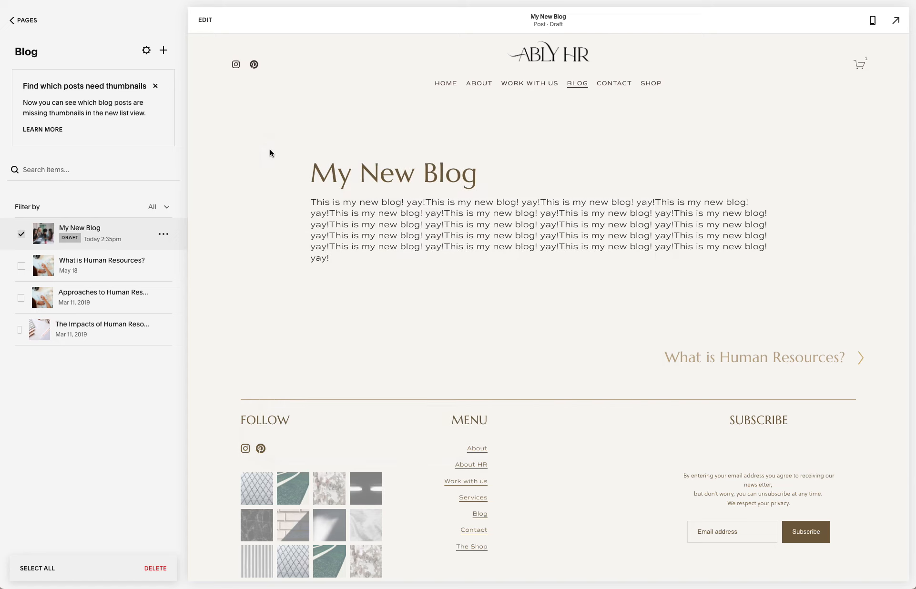
Step: Return to the main Blog page and examine its category links and list of posts
left_click(31, 20)
left_click(87, 252)
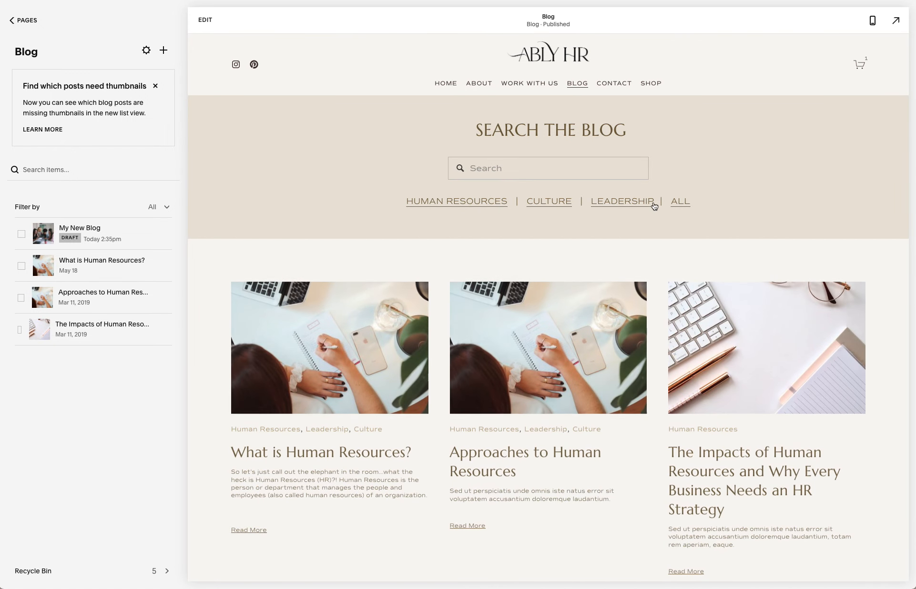
scroll(682, 204, "down", 5)
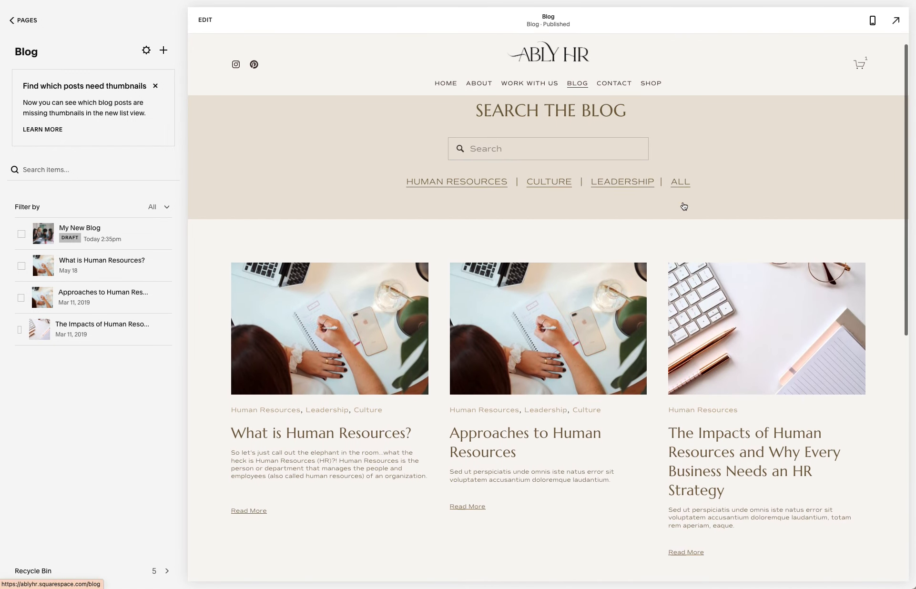
scroll(682, 202, "up", 3)
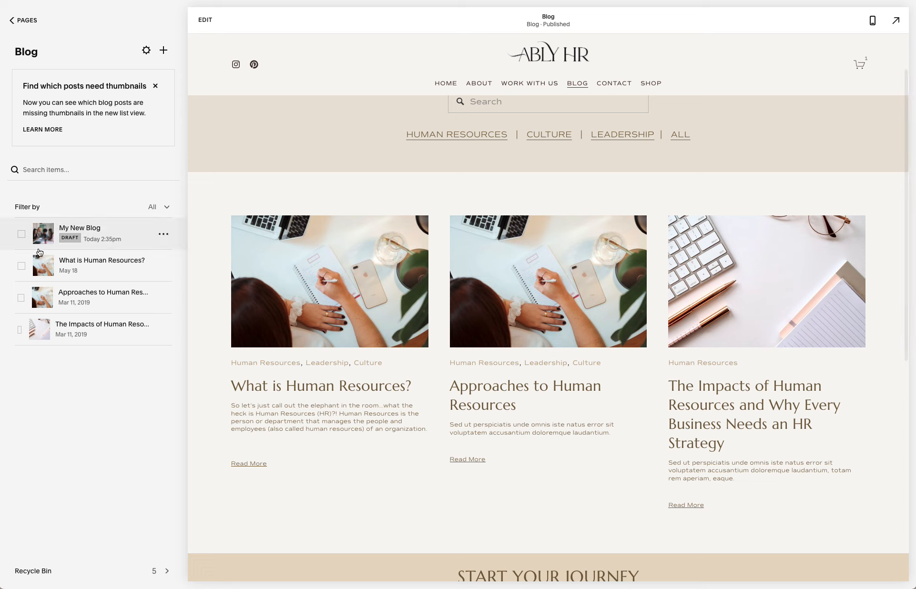
Step: Set the My New Blog post's status to Published, save it, and dismiss the sharing dialog to view the blog page
left_click(163, 232)
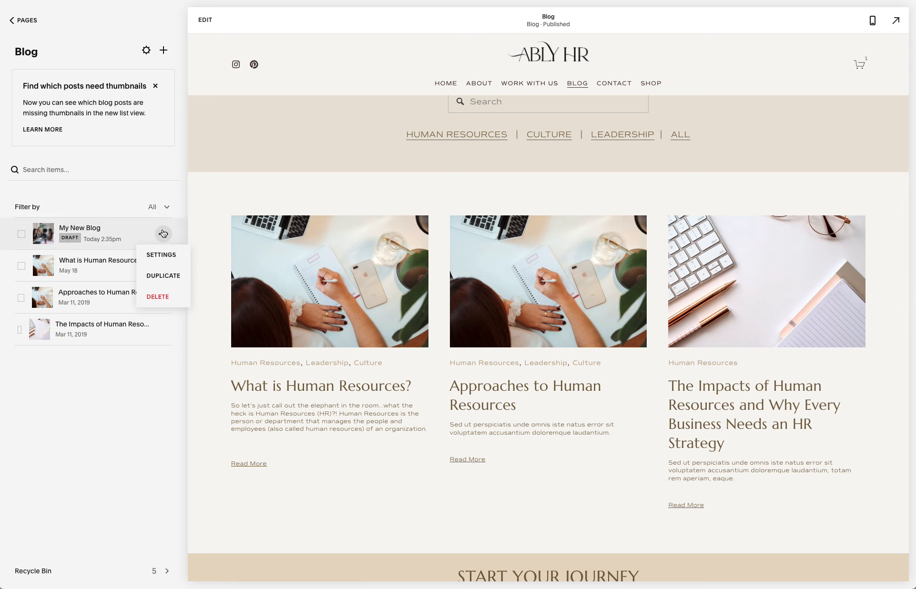
left_click(161, 255)
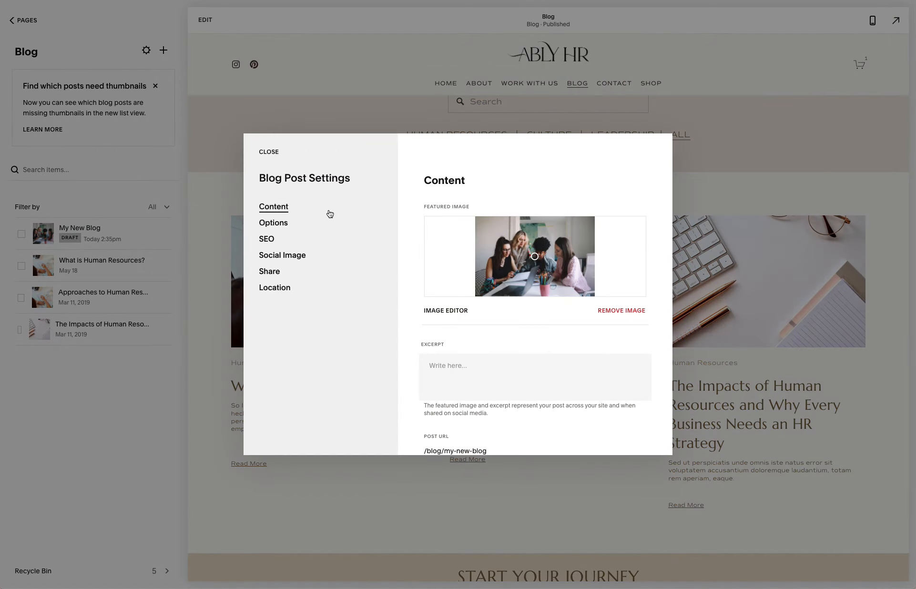
scroll(459, 288, "down", 1)
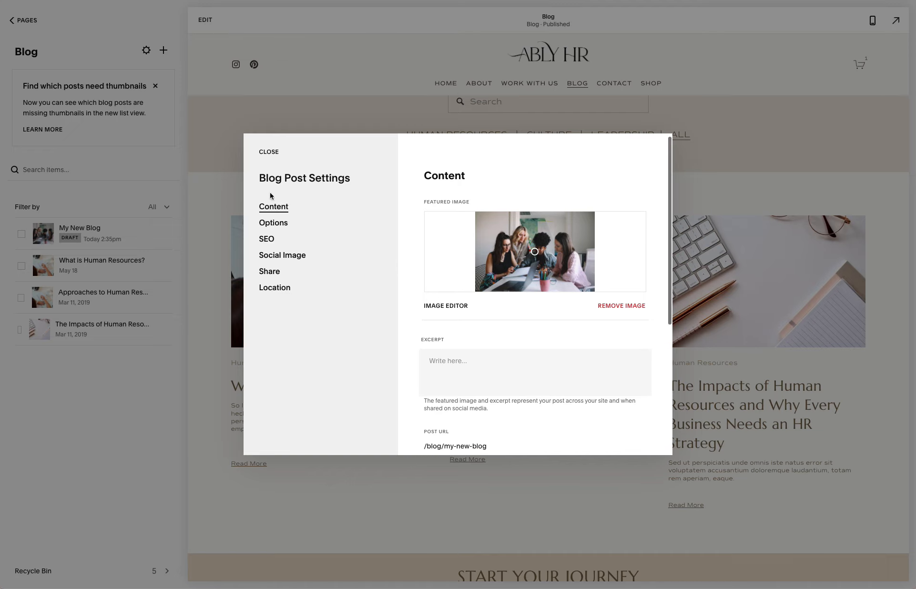
left_click(274, 222)
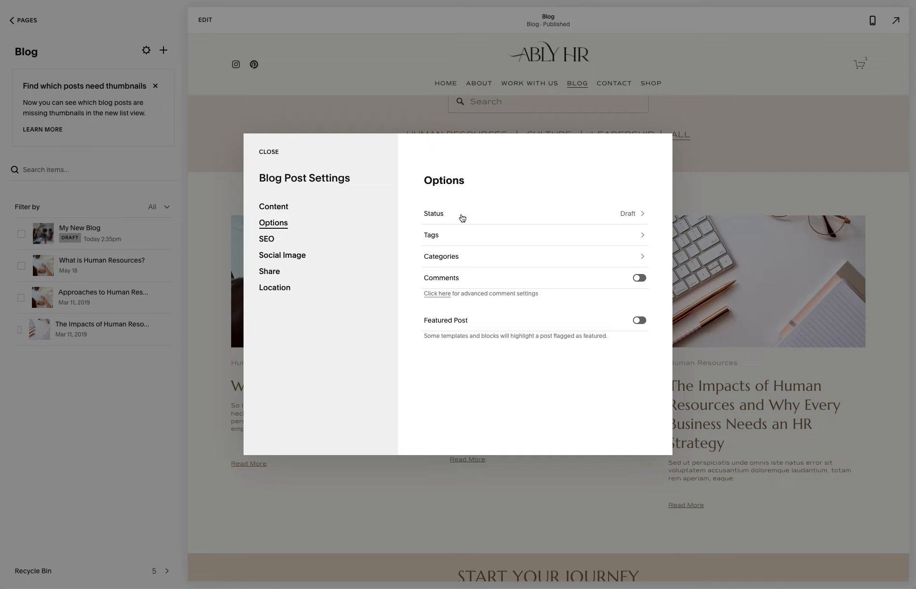
left_click(462, 218)
left_click(481, 263)
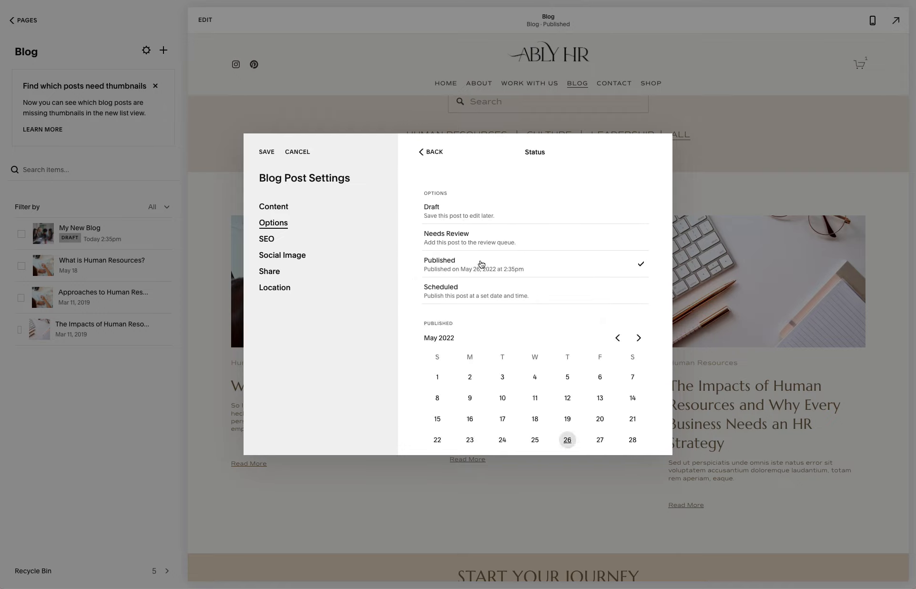
scroll(481, 263, "down", 3)
scroll(481, 264, "up", 3)
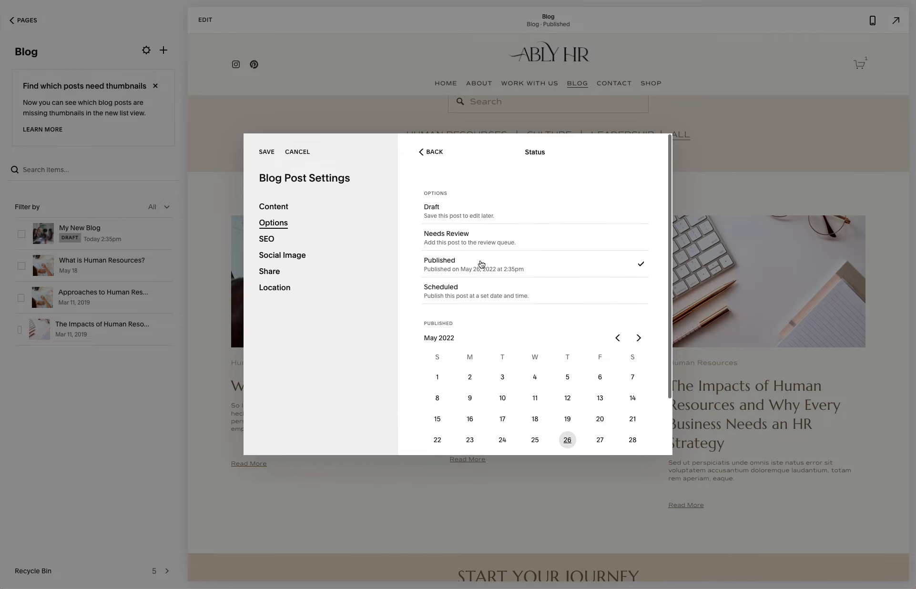
left_click(265, 152)
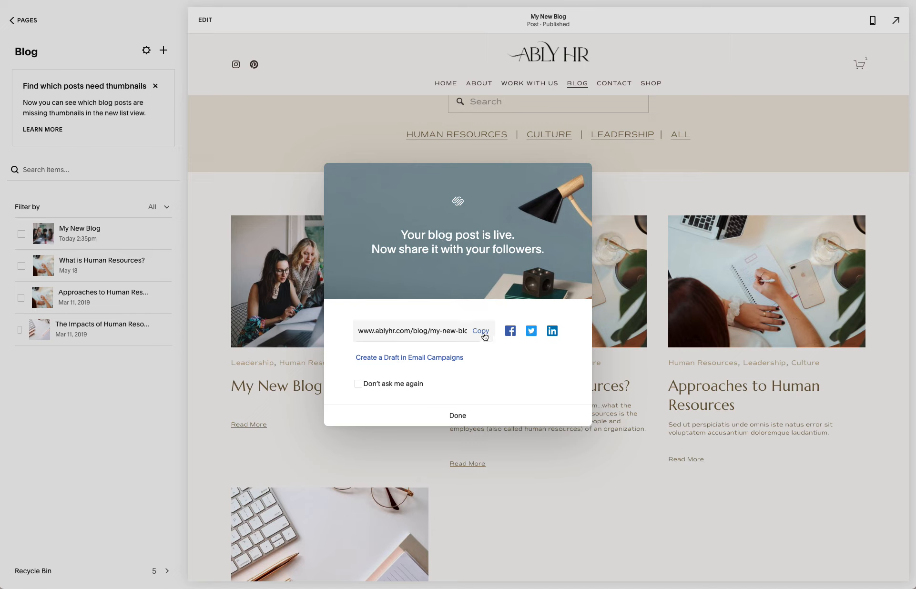
left_click(455, 417)
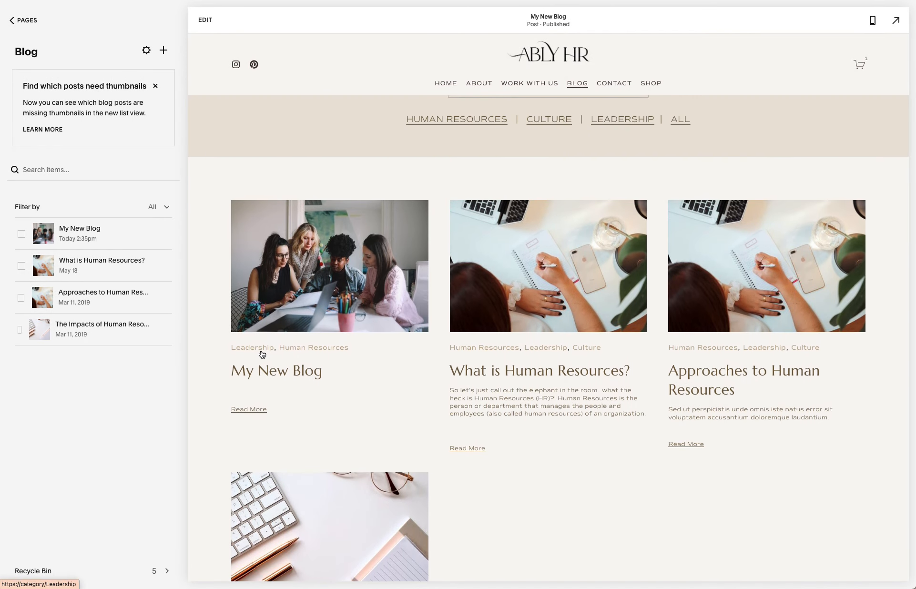
scroll(334, 358, "up", 1)
scroll(334, 354, "up", 1)
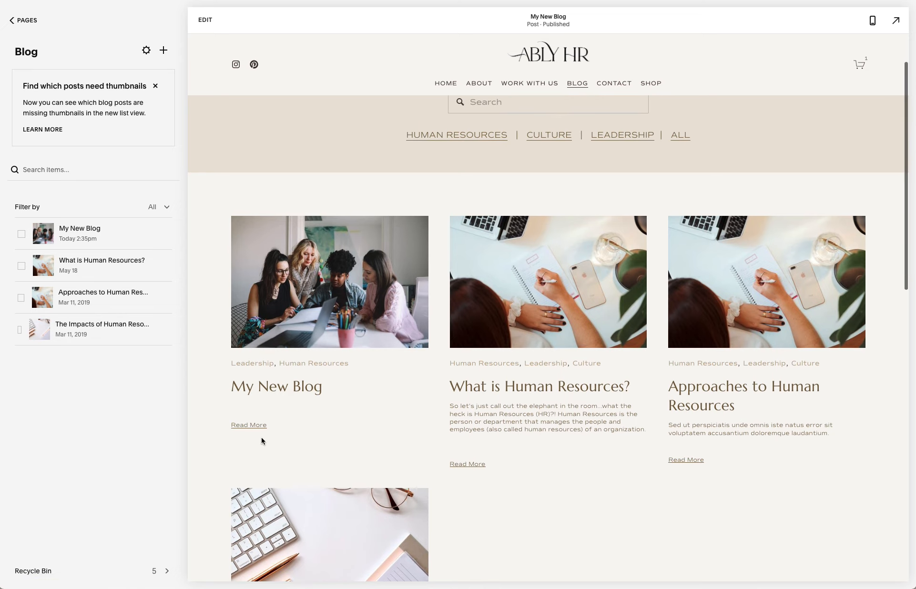